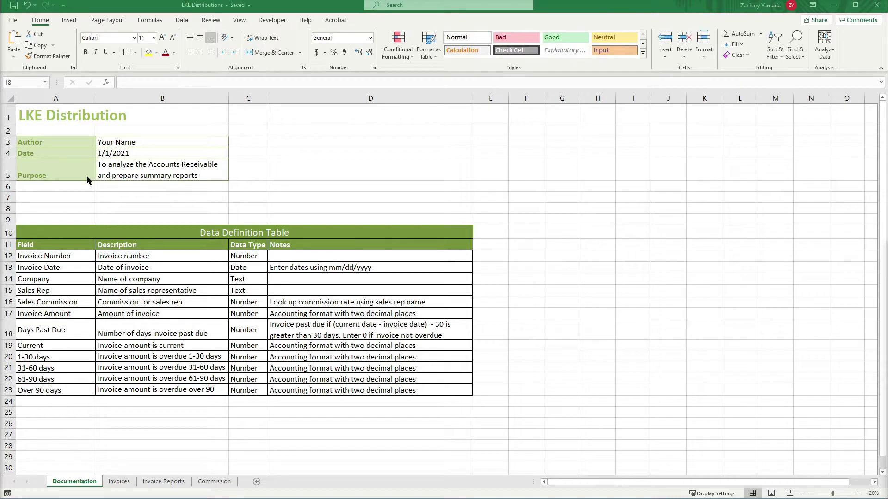
Enter the date 07/1/2017 in the Current Date cell B1 on the Invoices sheet and widen the Name Box to show its full name.
click(120, 154)
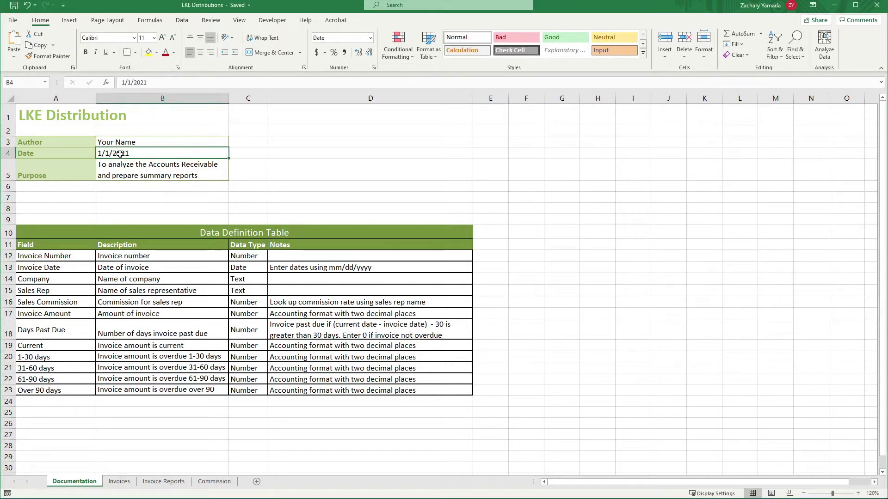
click(271, 208)
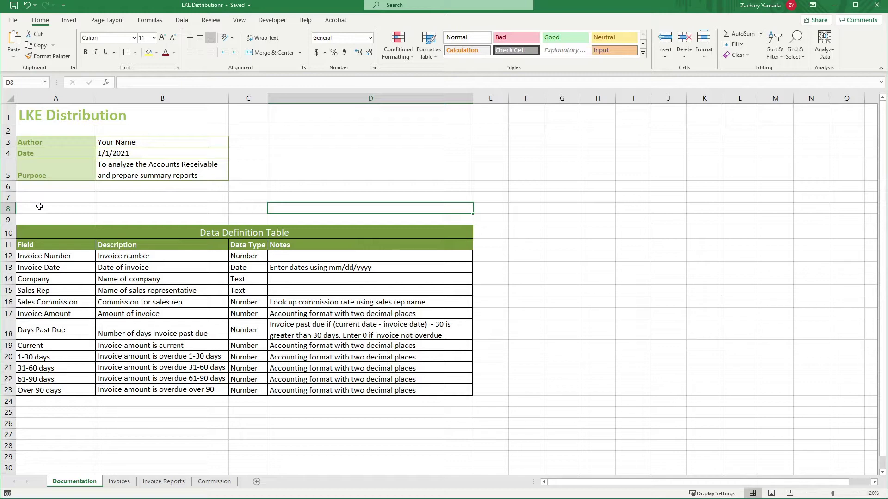
click(124, 485)
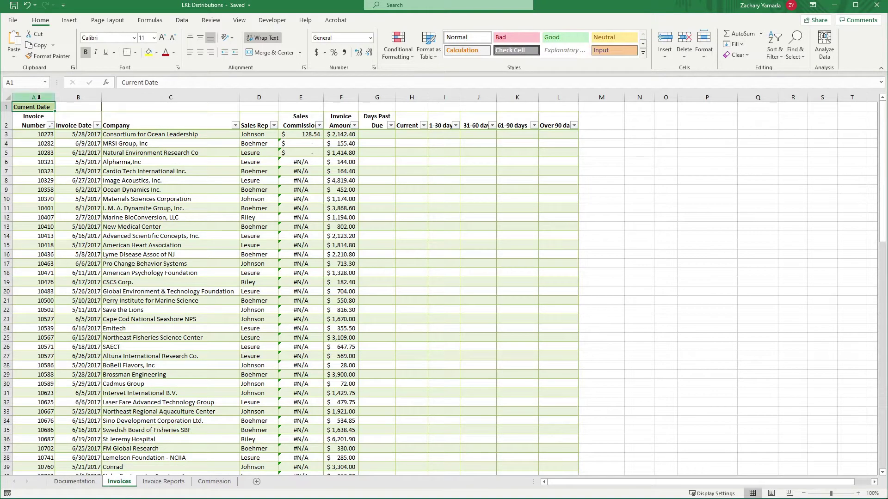
click(66, 107)
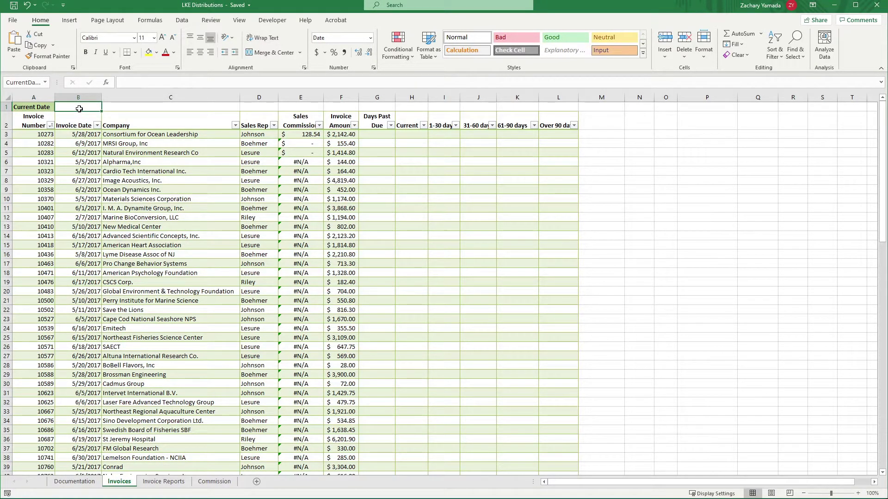
text(07/1/20)
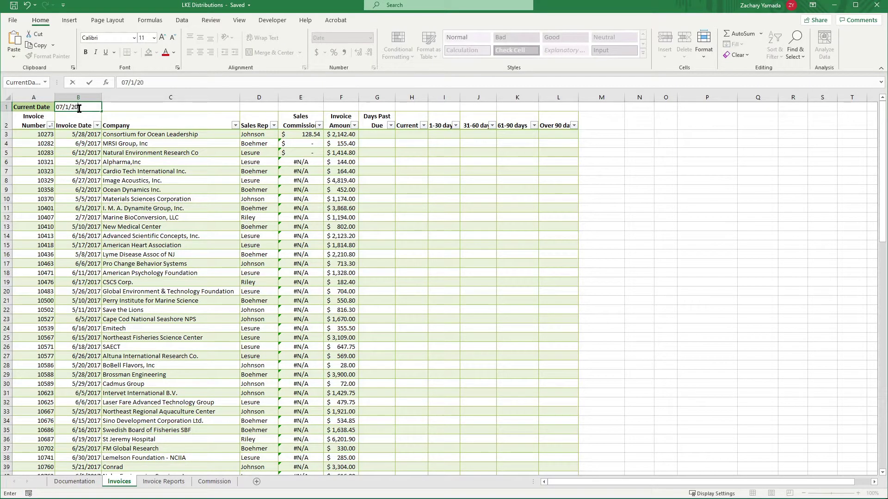
text(17)
key(ctrl+Return)
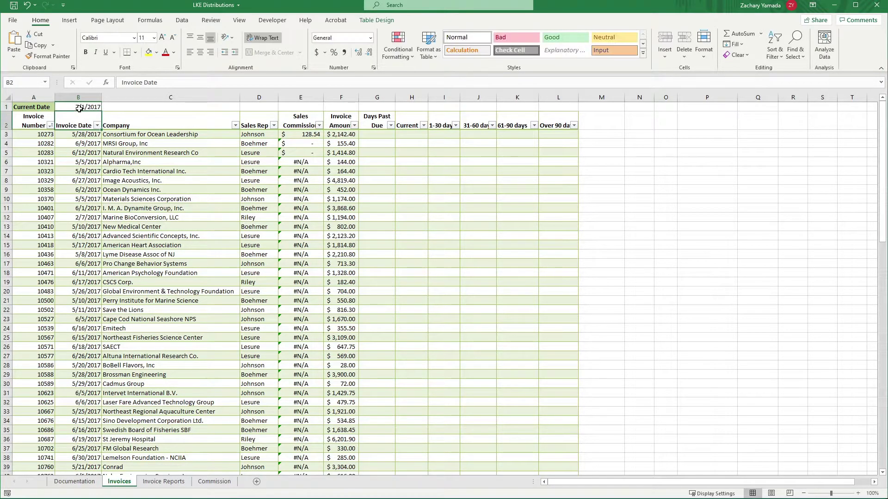
drag(56, 86, 86, 88)
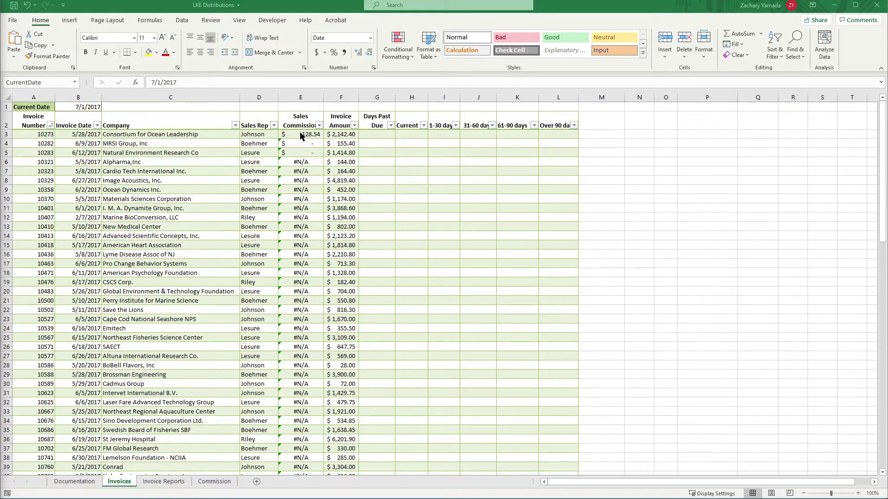
Examine the Sales Commission column on the Invoices sheet and the arguments of the VLOOKUP formula in E3.
click(310, 97)
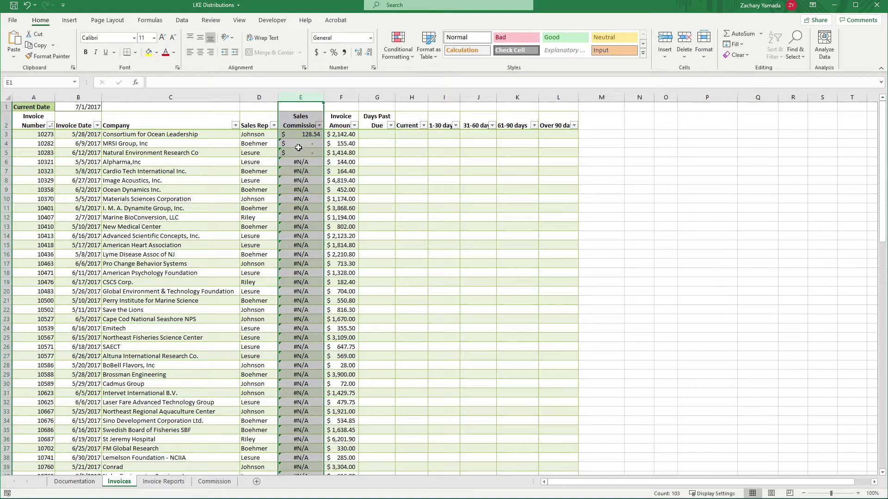
click(236, 152)
drag(251, 134, 251, 191)
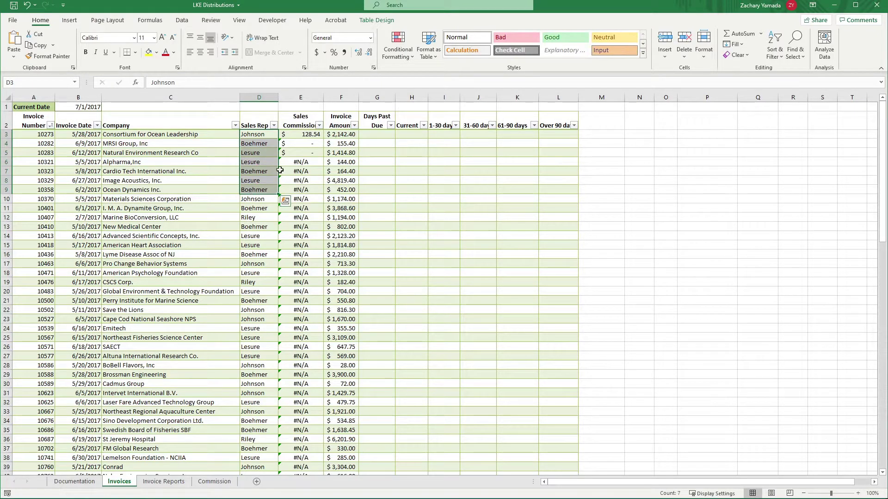
click(303, 140)
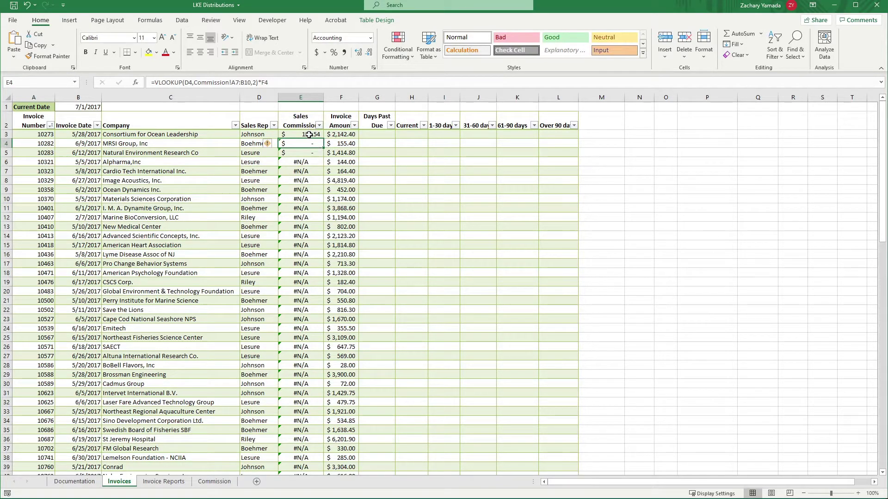
click(309, 134)
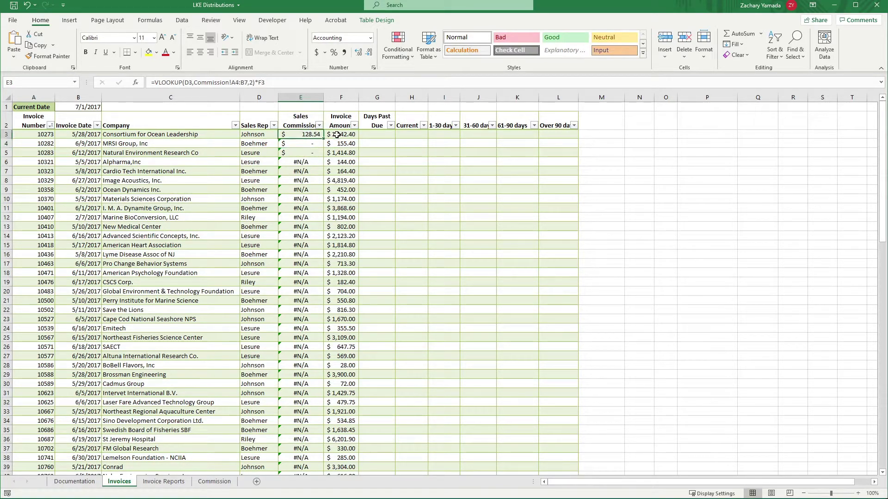
double_click(298, 134)
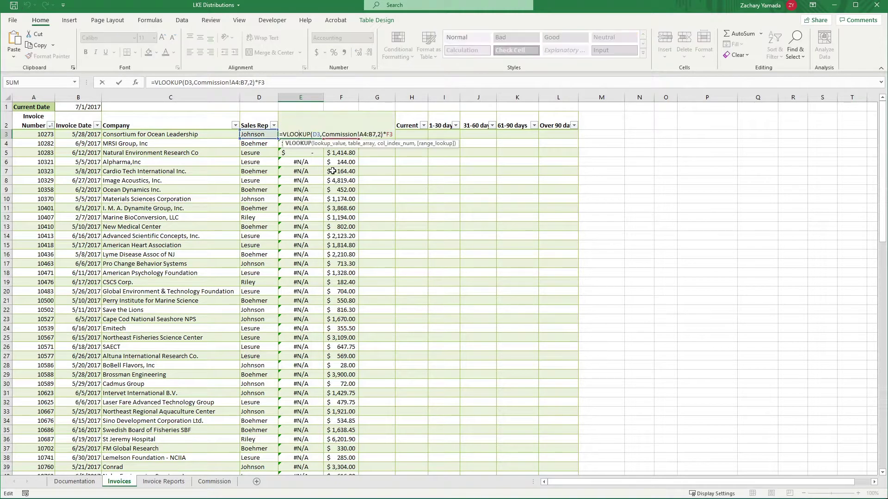
click(312, 135)
click(329, 134)
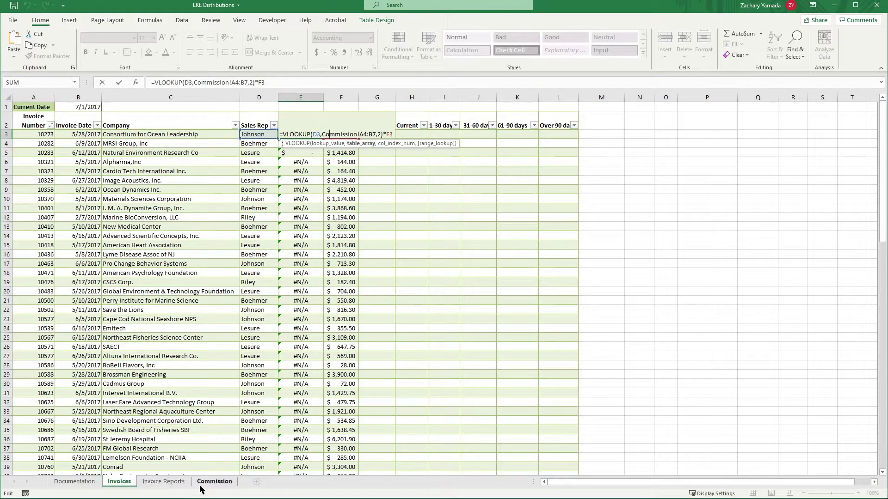
key(Return)
Check the Commission Rates table on the Commission sheet against the VLOOKUP formula in E3 on the Invoices sheet.
click(214, 481)
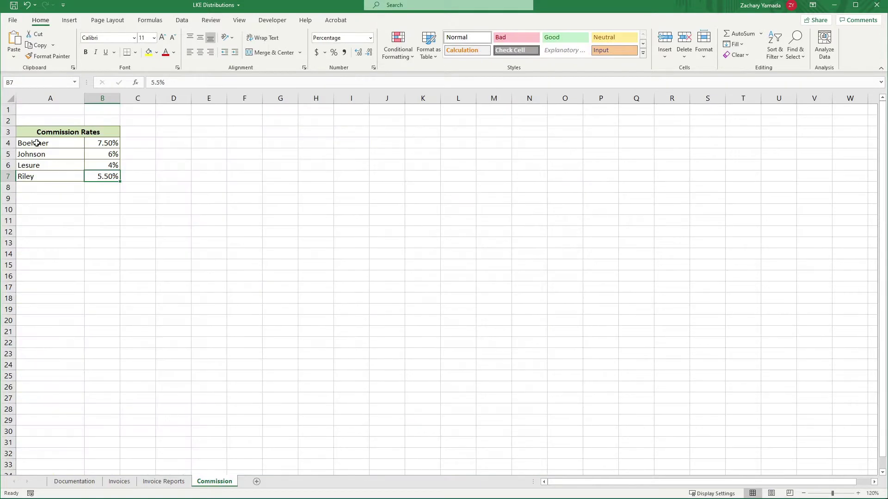
click(119, 482)
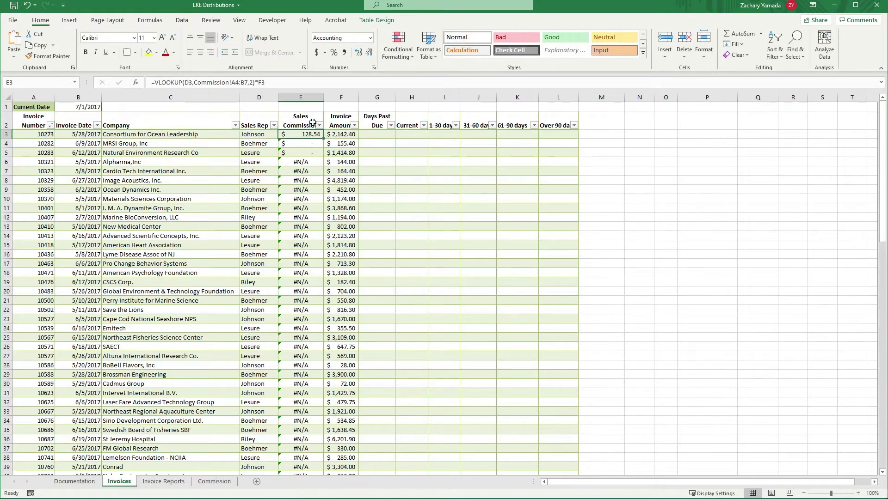
double_click(310, 134)
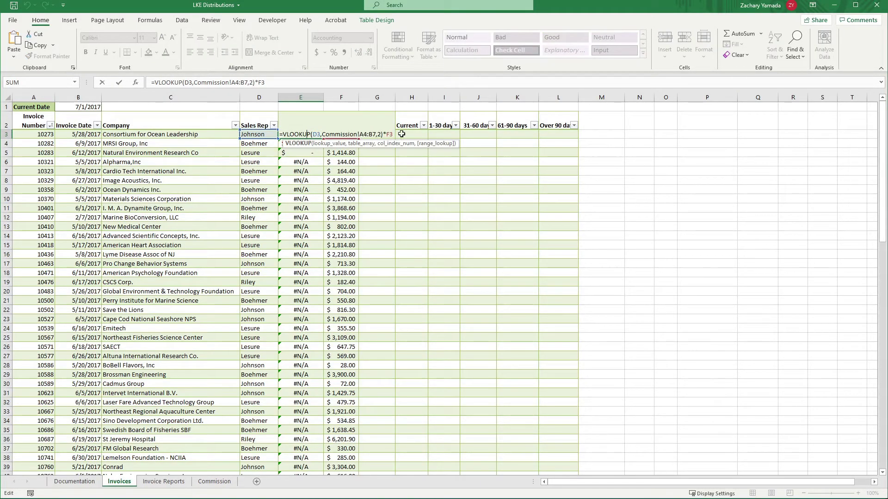
key(Escape)
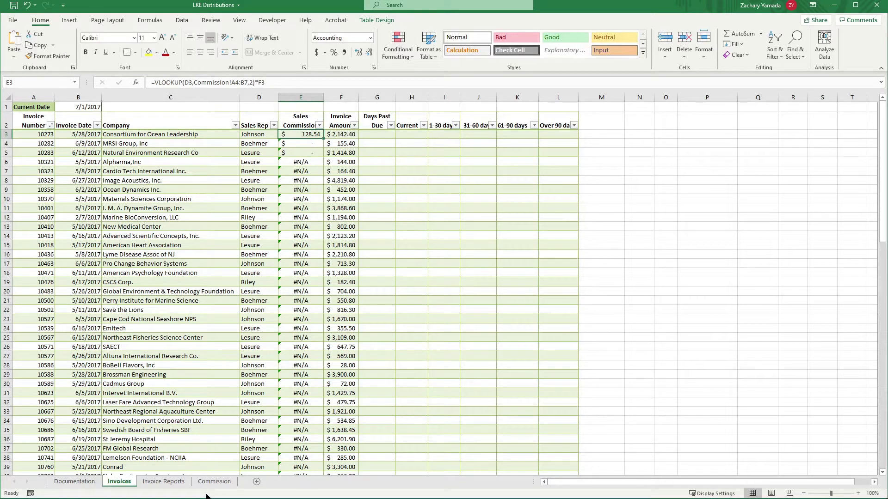
click(180, 483)
click(208, 486)
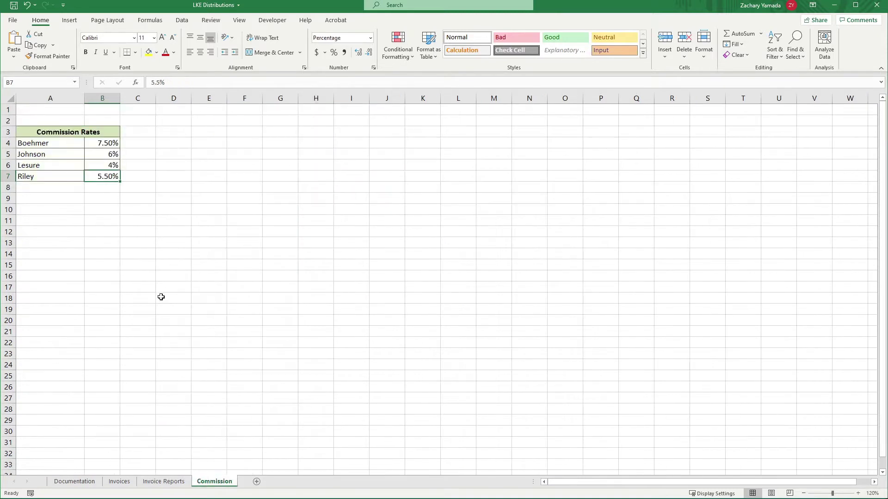
click(122, 482)
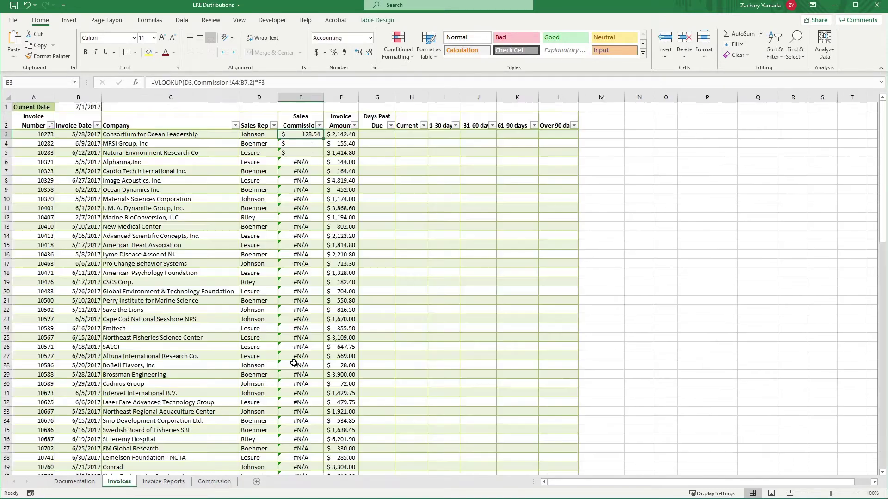
Compare the VLOOKUP formulas in E3 and E4 of the Sales Commission column to see how their table references differ.
click(299, 144)
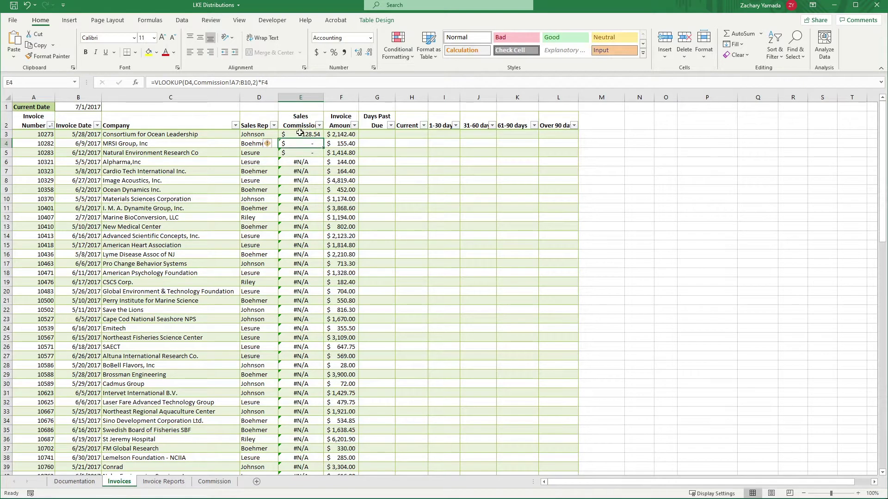
drag(300, 144, 301, 399)
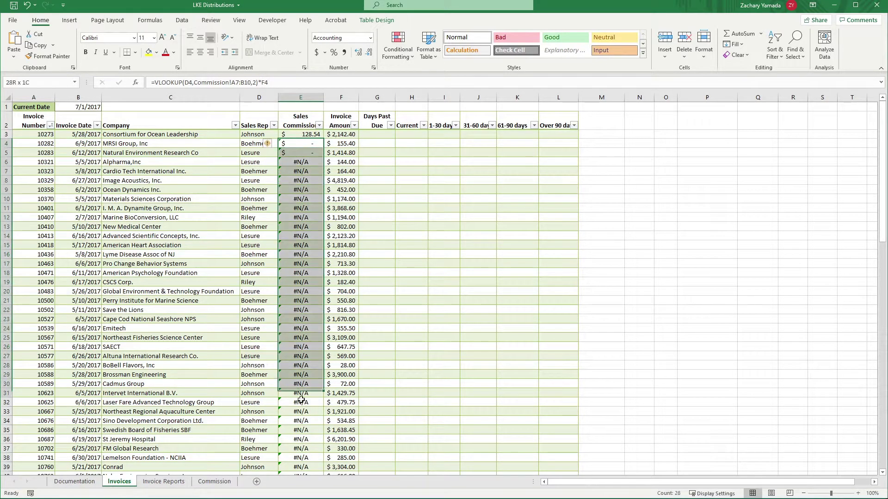
click(316, 206)
click(315, 144)
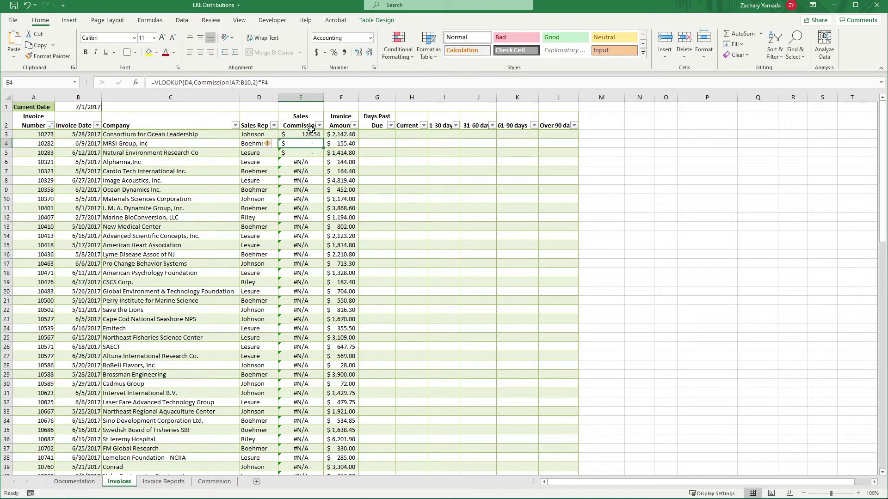
click(309, 134)
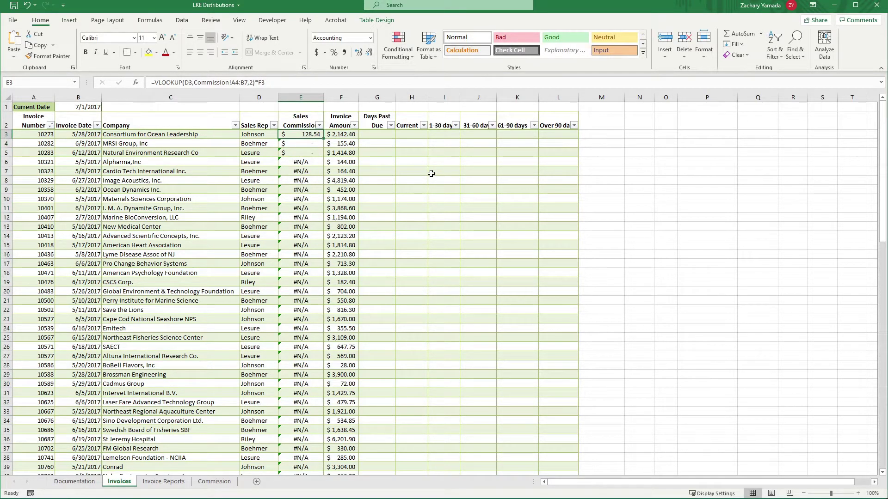
key(Down)
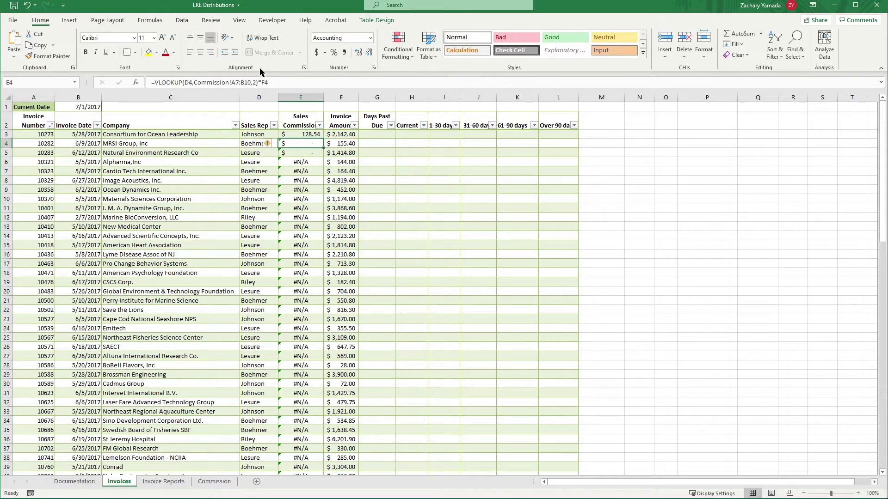
key(Up)
key(Down)
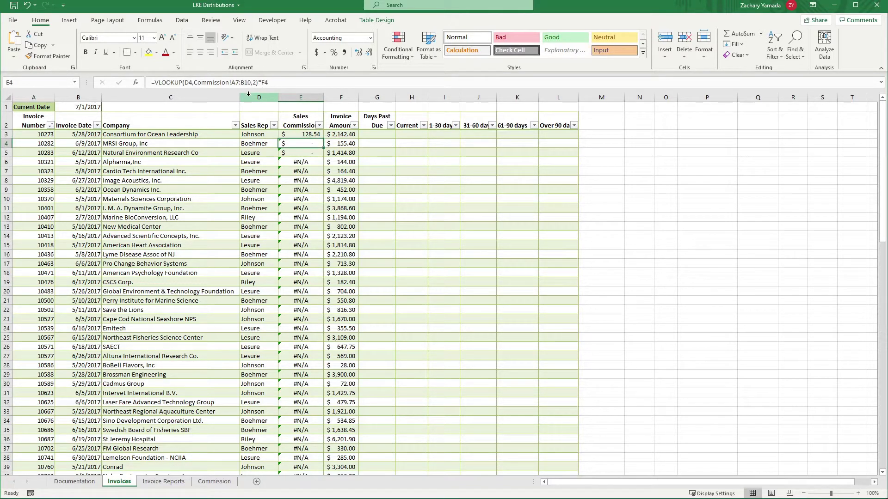
key(Up)
key(Down)
key(Up)
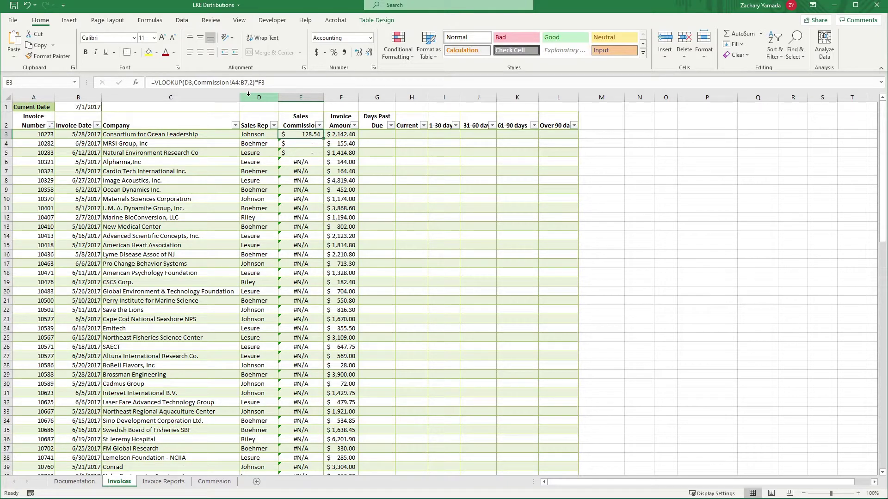
Inspect the table array argument of the VLOOKUP formula in E3 without editing it.
drag(194, 83, 246, 84)
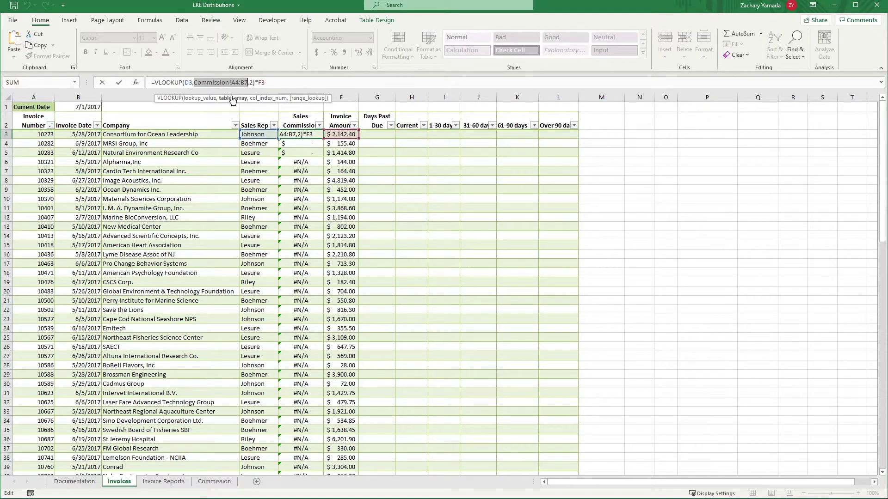
key(Return)
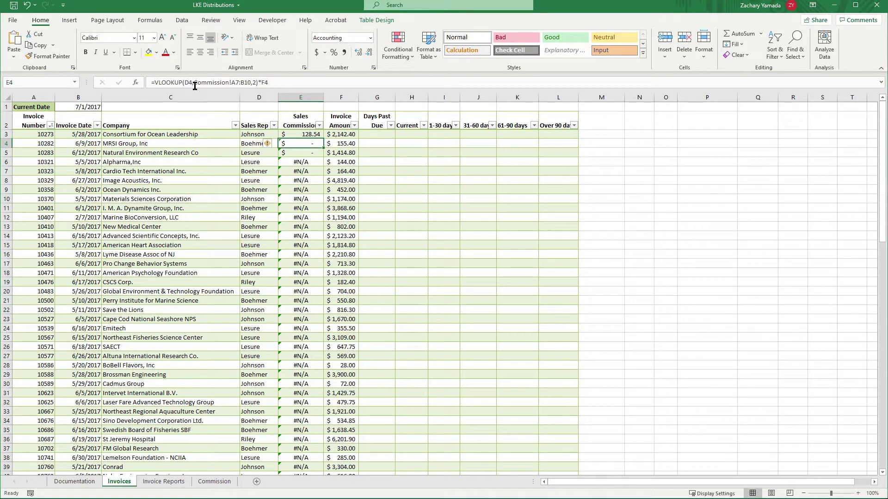
click(298, 134)
drag(232, 83, 250, 85)
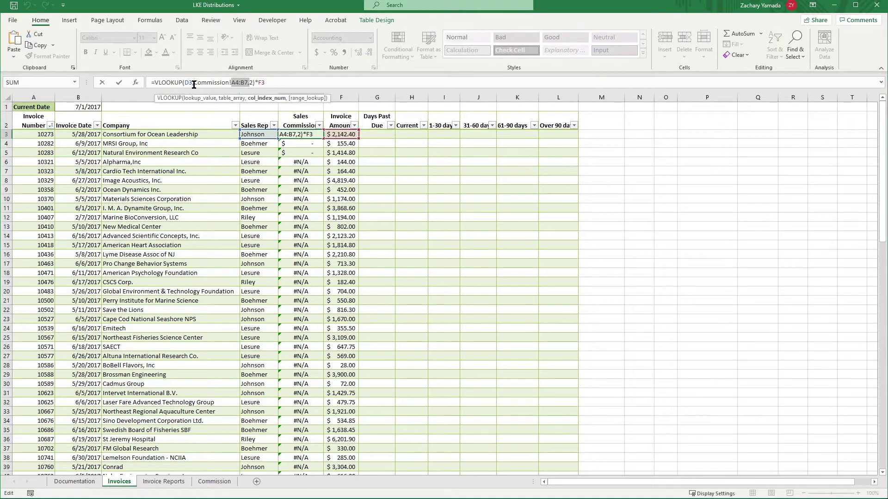
key(Escape)
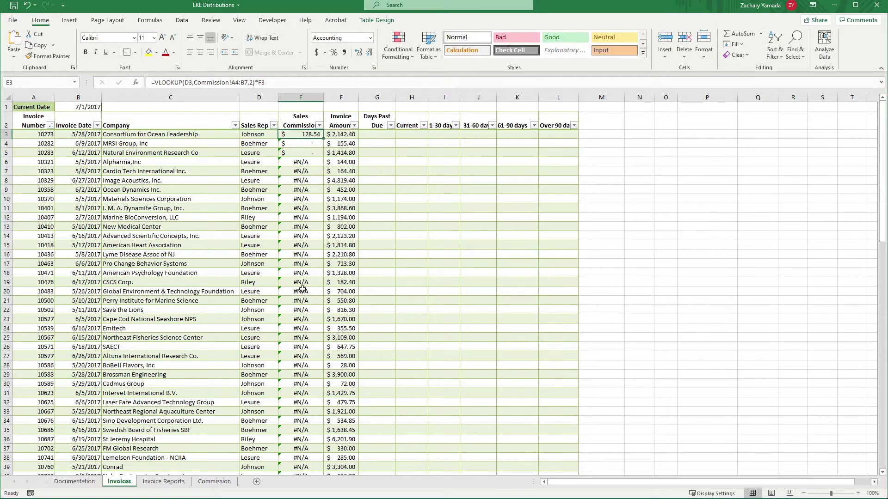
Compare the rates range A4:B7 on the Commission sheet with the range used in Invoices cell E4, and open the Invoice Reports sheet.
click(214, 481)
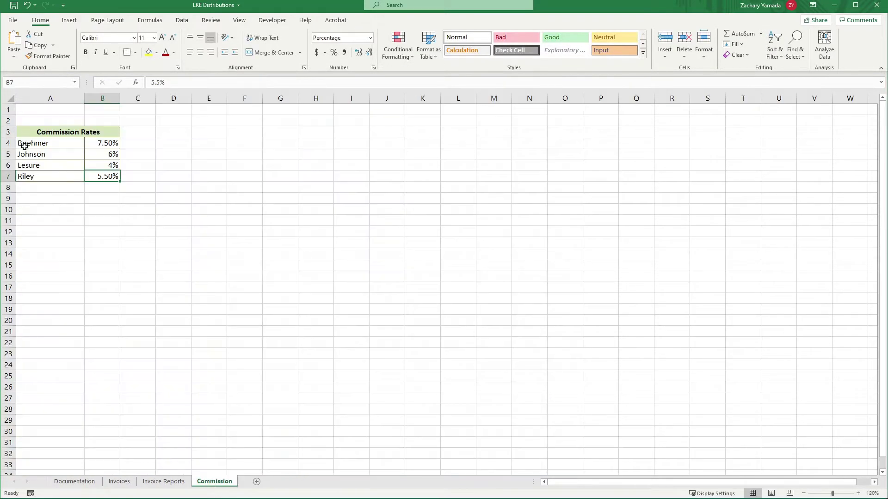
drag(22, 143, 97, 177)
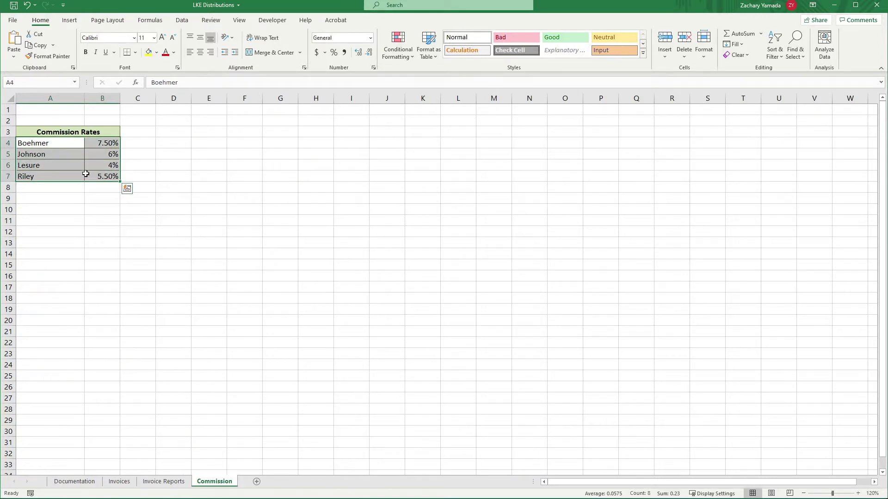
click(117, 481)
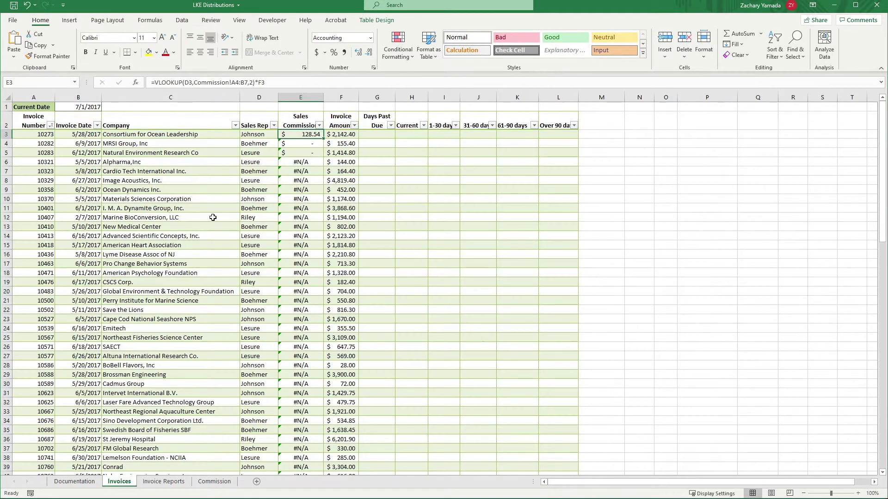
click(304, 144)
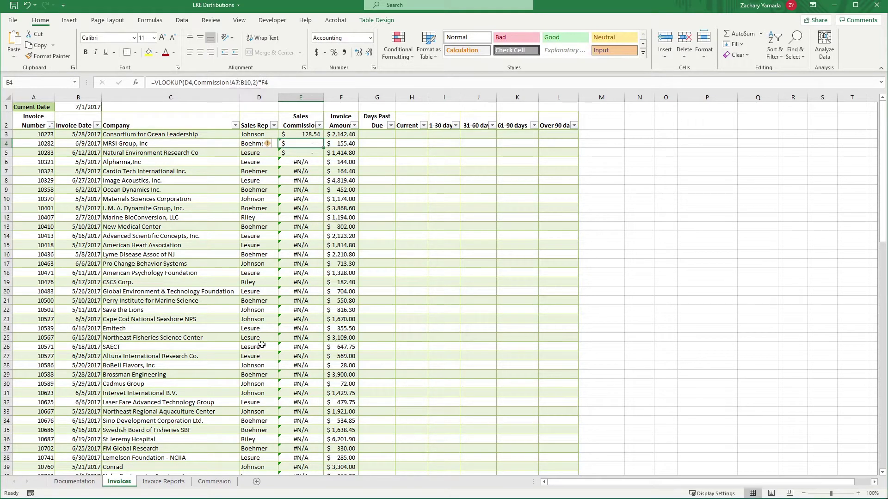
click(167, 482)
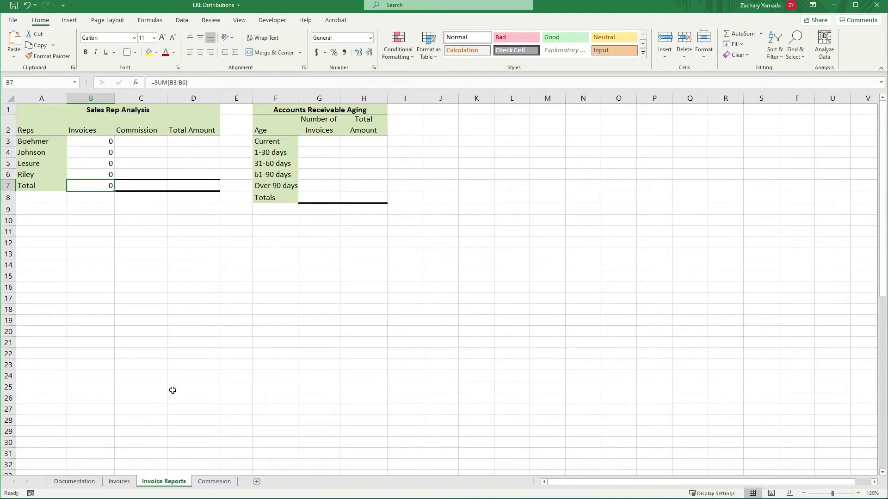
Check which cells the range A7:B10 covers on the Commission sheet, and review the Sales Commission column on the Invoices sheet.
click(209, 483)
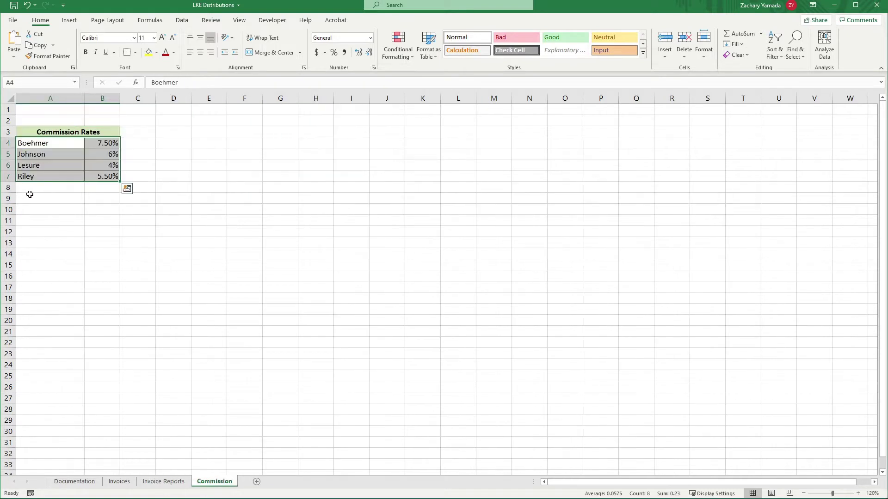
drag(32, 175, 103, 214)
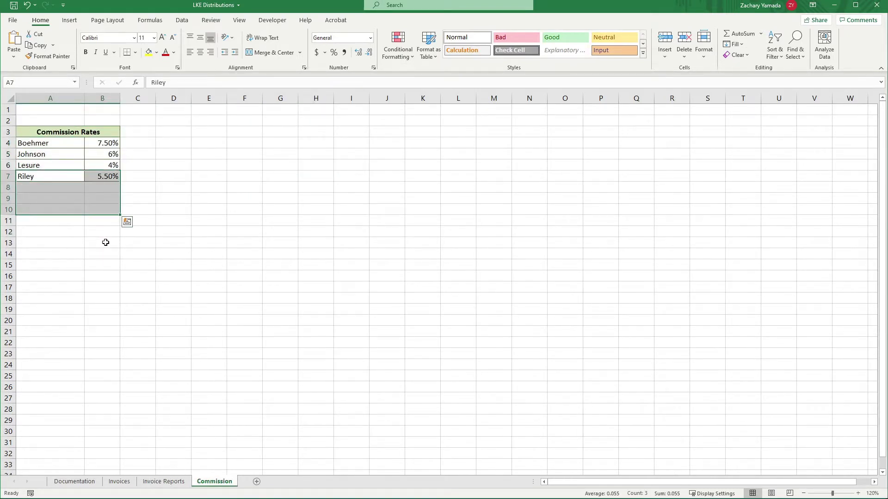
click(119, 482)
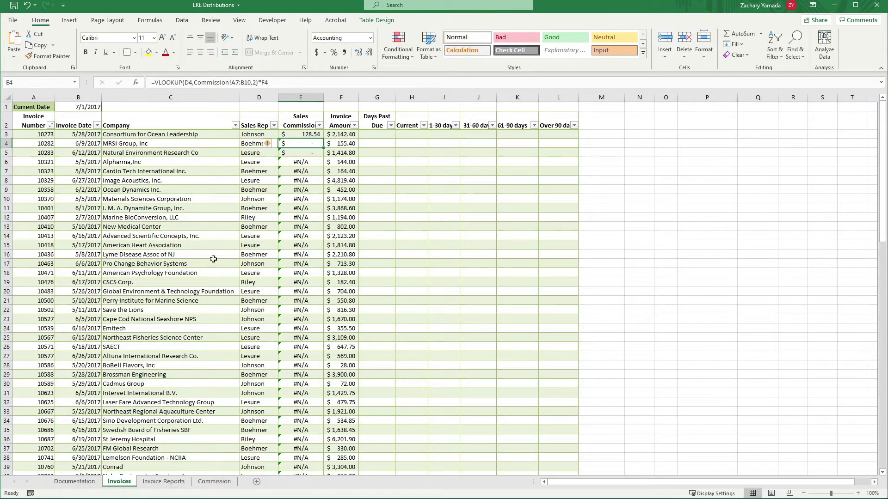
click(302, 136)
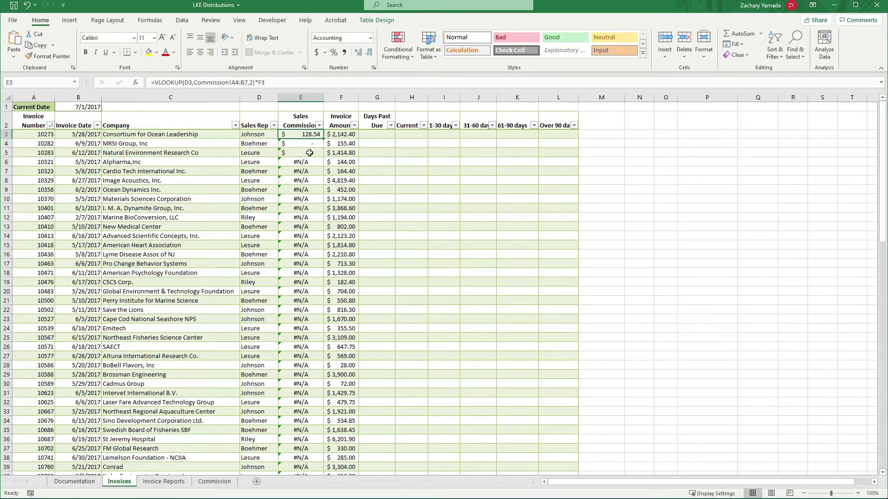
scroll(309, 152, down, 20)
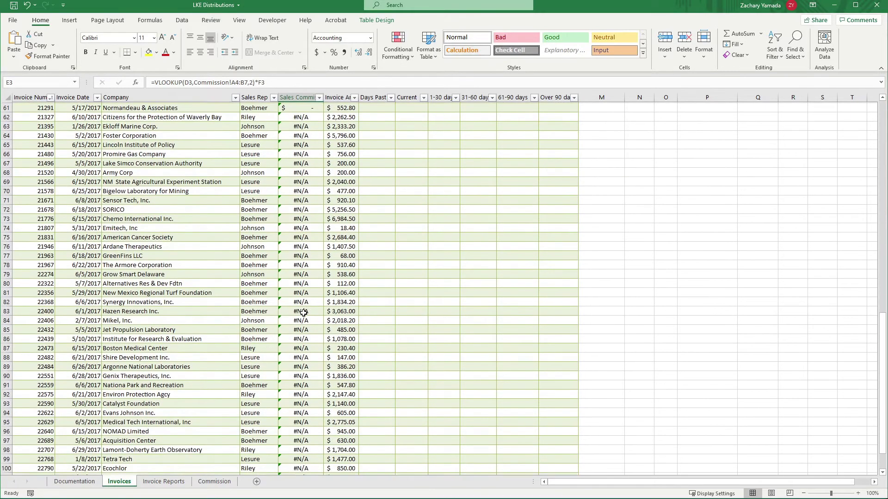
scroll(304, 313, up, 18)
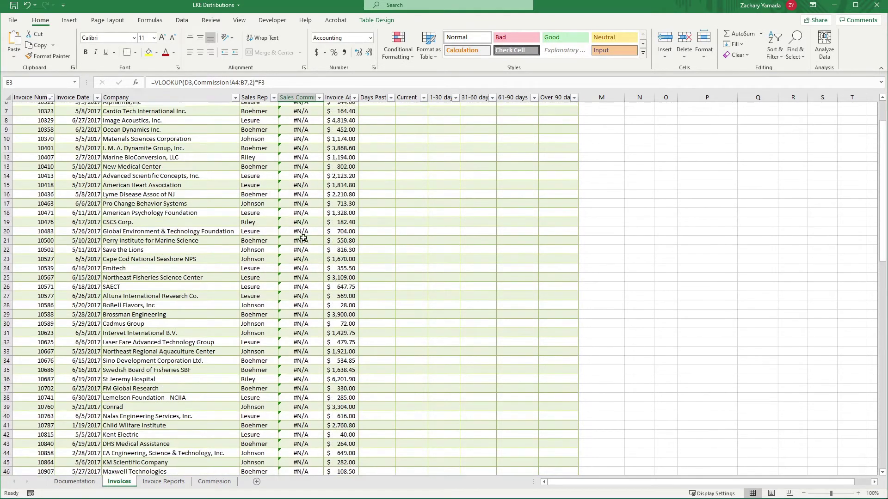
scroll(303, 237, up, 2)
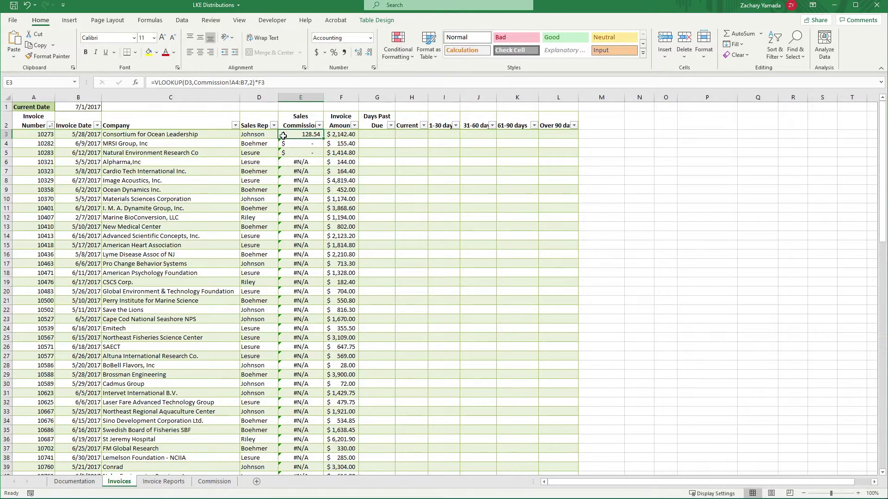
Make the table array in E3's VLOOKUP formula absolute, so it reads Commission!$A$4:$B$7.
drag(248, 82, 231, 84)
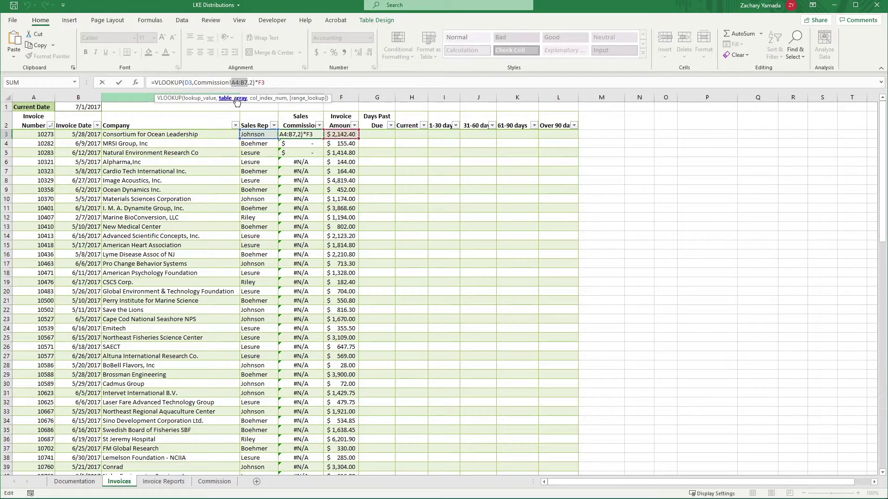
click(235, 83)
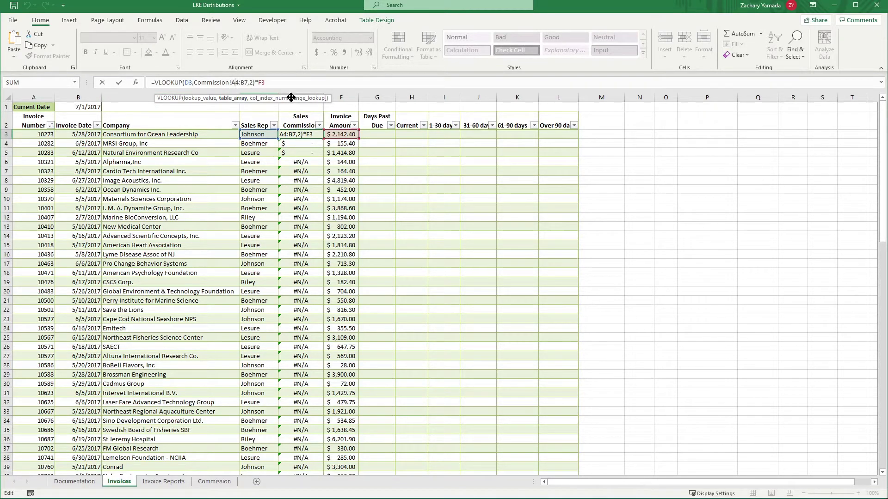
text($)
key(Left)
key(Left)
text($)
key(Right)
text($)
key(Right)
text($)
key(Return)
Fill the E3 formula down the whole Sales Commission column and check the filled rows.
click(313, 135)
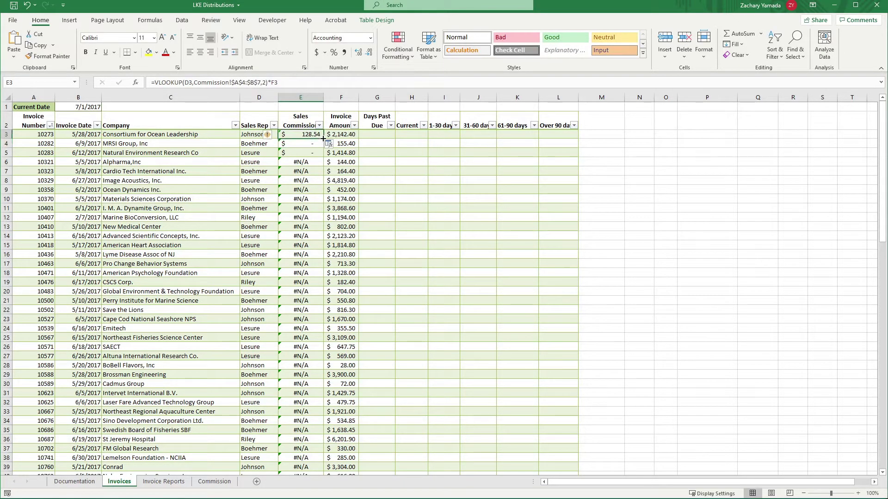
double_click(324, 139)
click(404, 246)
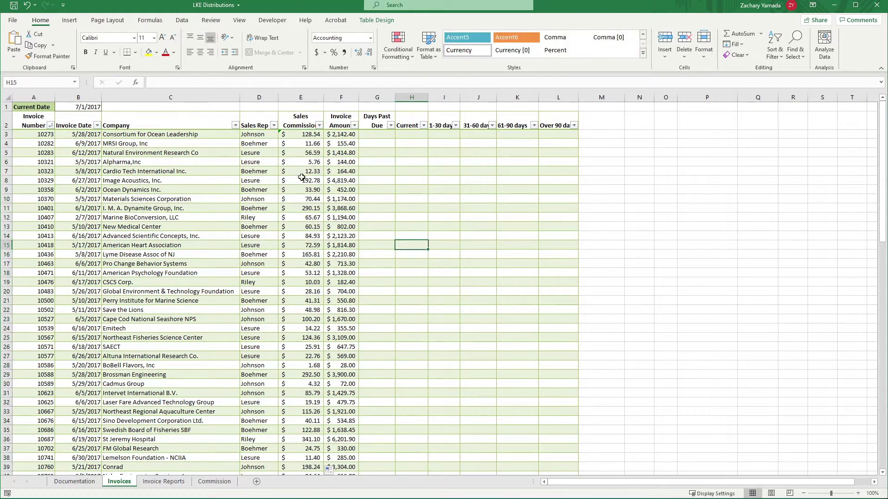
click(306, 135)
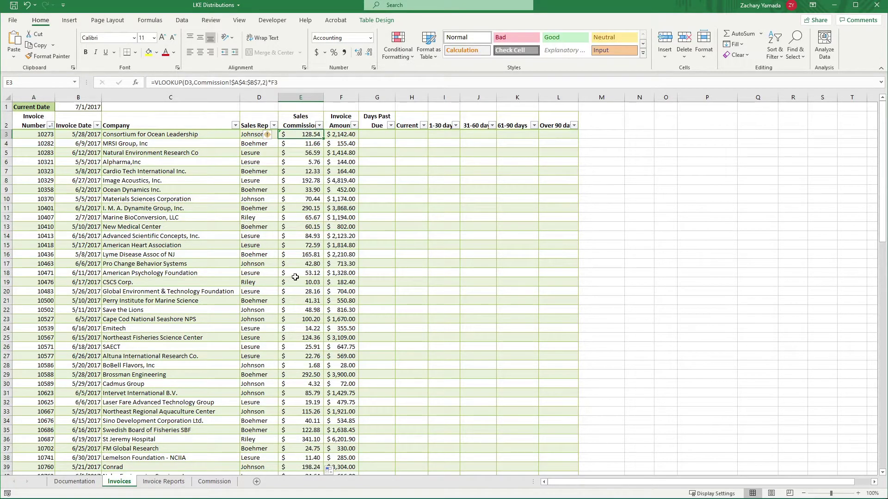
scroll(295, 277, down, 9)
scroll(295, 277, down, 13)
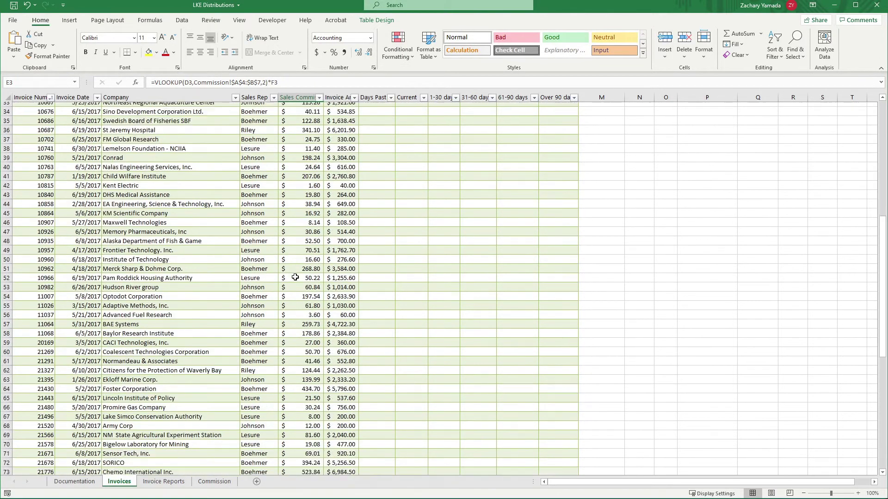
scroll(295, 277, up, 20)
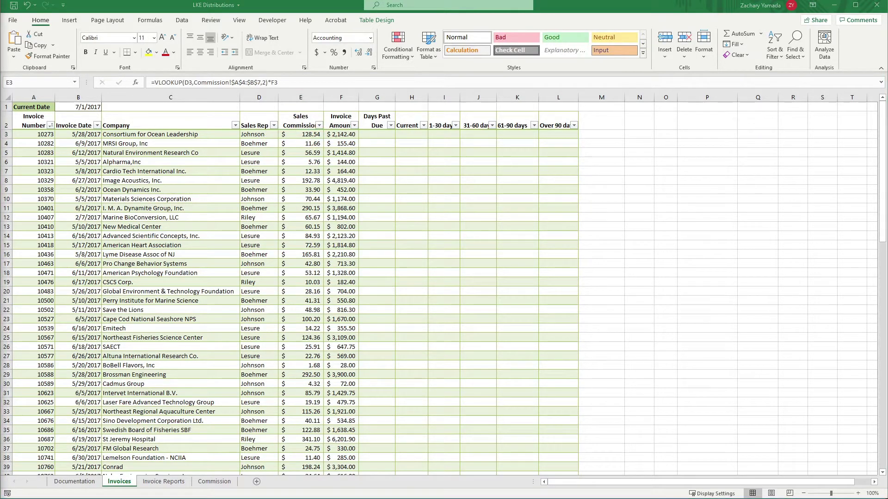
Start an IF formula in Days Past Due cell G3 with the logical test CurrentDate-[@[Invoice Date]]>30.
click(383, 133)
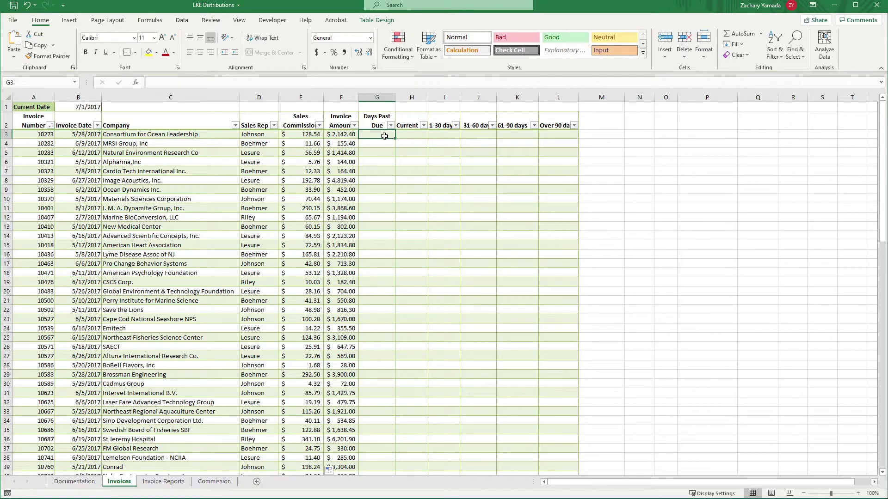
double_click(384, 136)
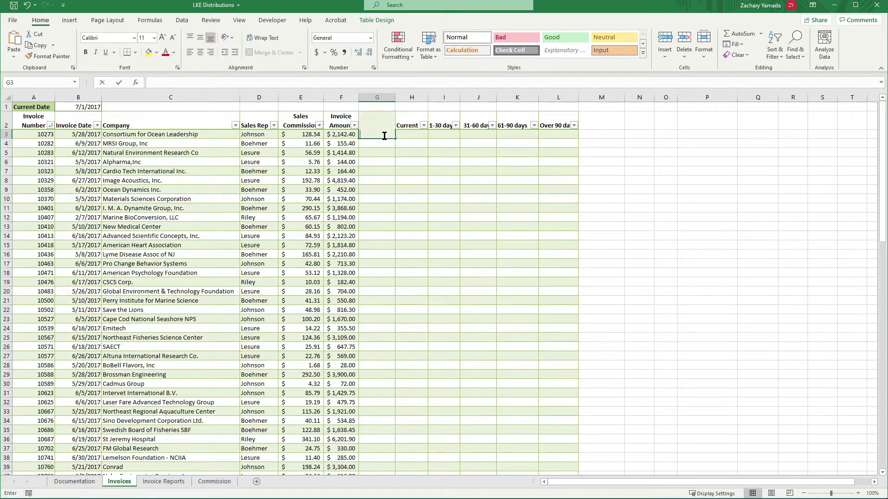
text(=IF)
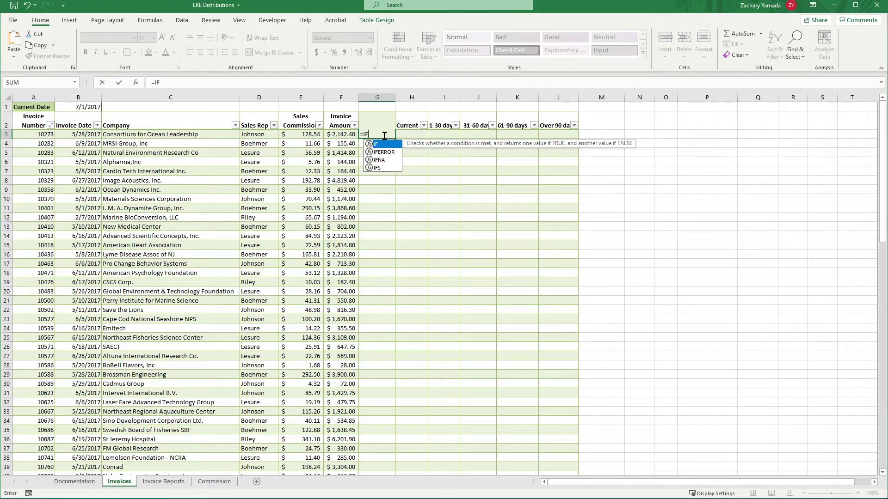
text(()
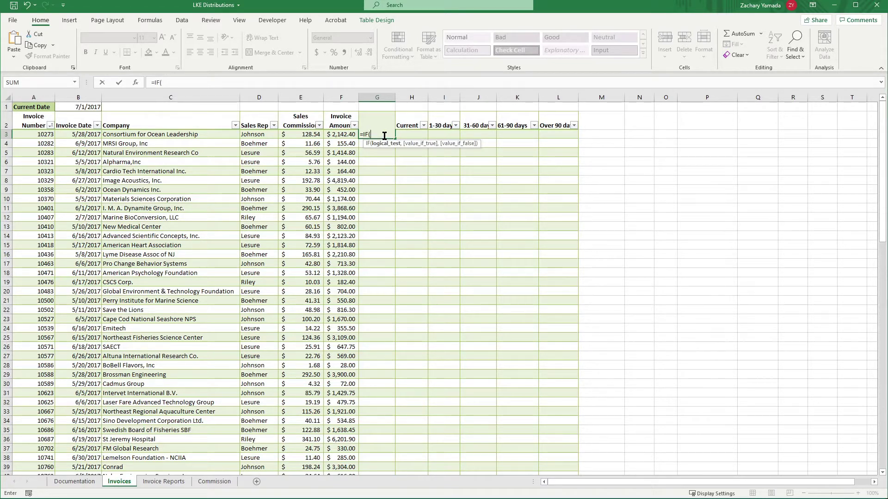
text(CurrentDate)
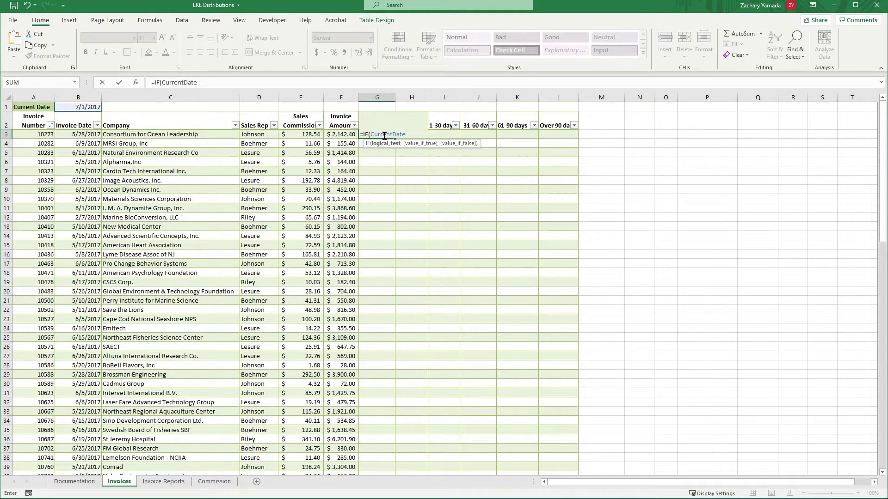
text(-)
click(88, 134)
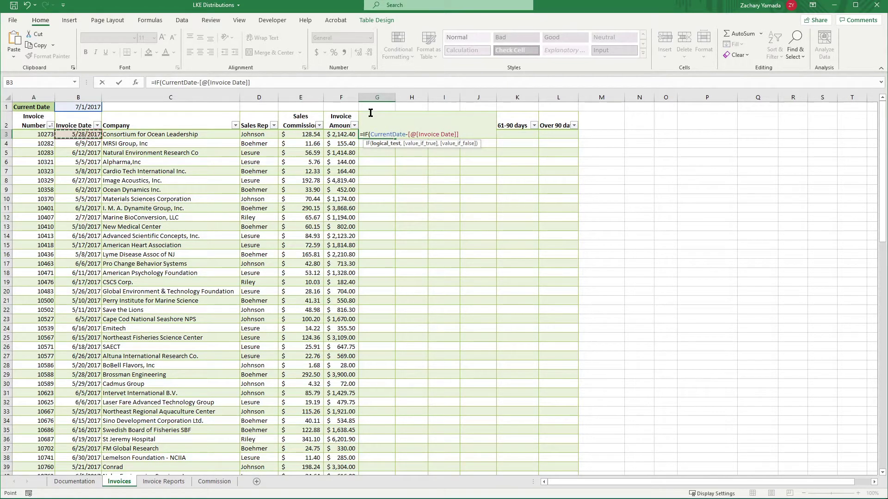
text(,)
key(BackSpace)
text(>30,)
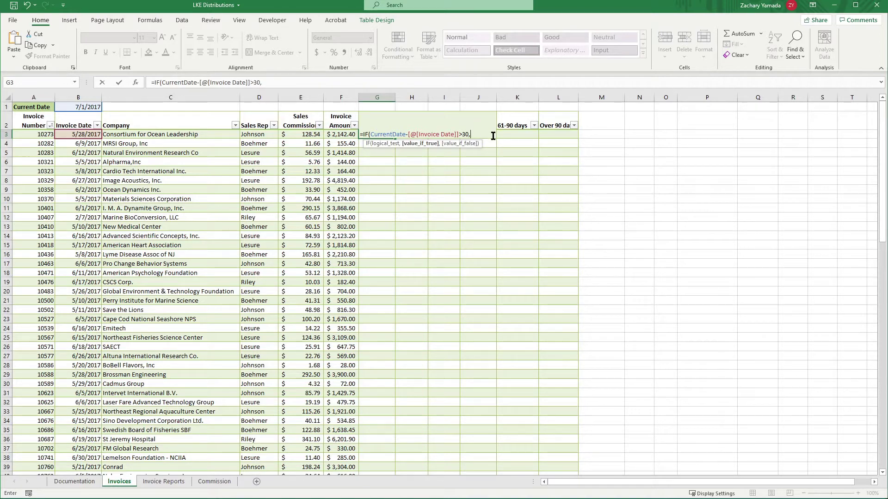
Complete the G3 IF formula to return CurrentDate-[@[Invoice Date]]-30 when true and 0 when false, and enter it.
text(CurrentDate)
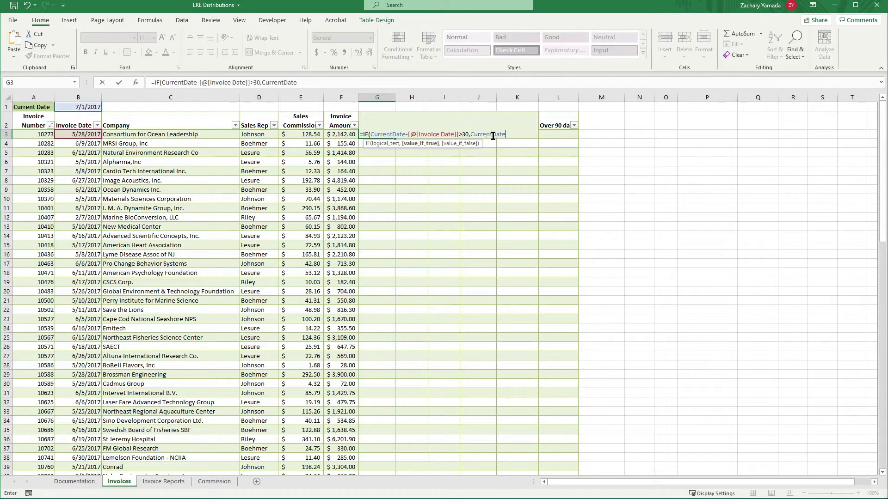
text(-)
click(87, 135)
text(-3)
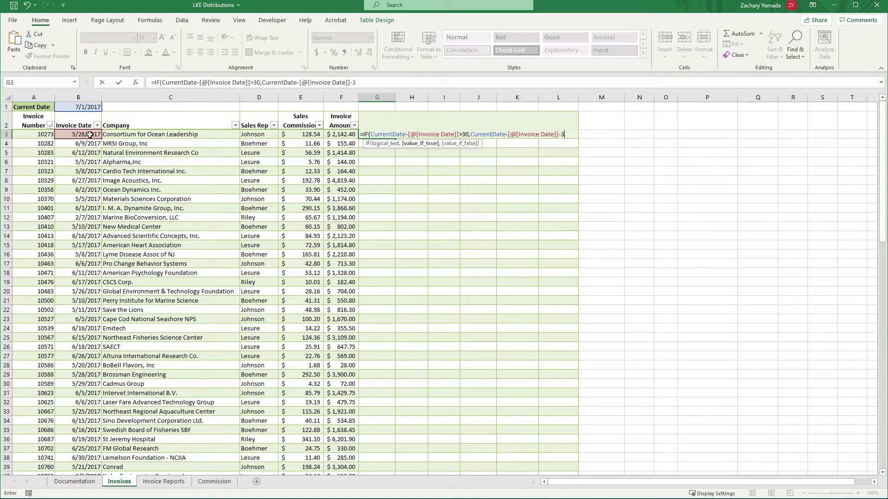
text(0,0))
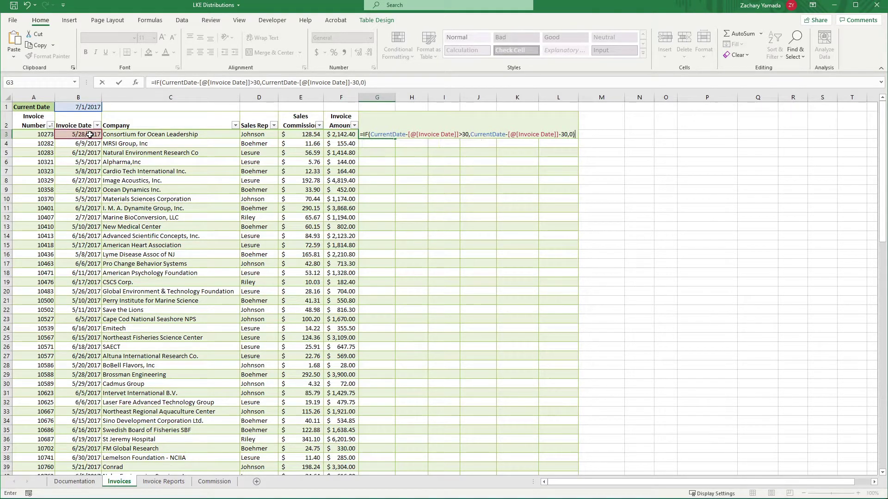
key(Return)
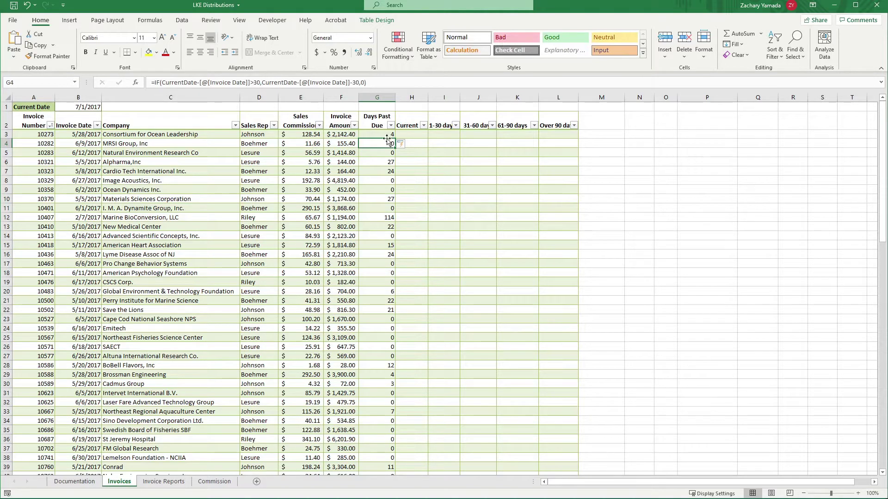
Check the Days Past Due results against the invoice dates in the first rows of the table.
scroll(392, 255, down, 6)
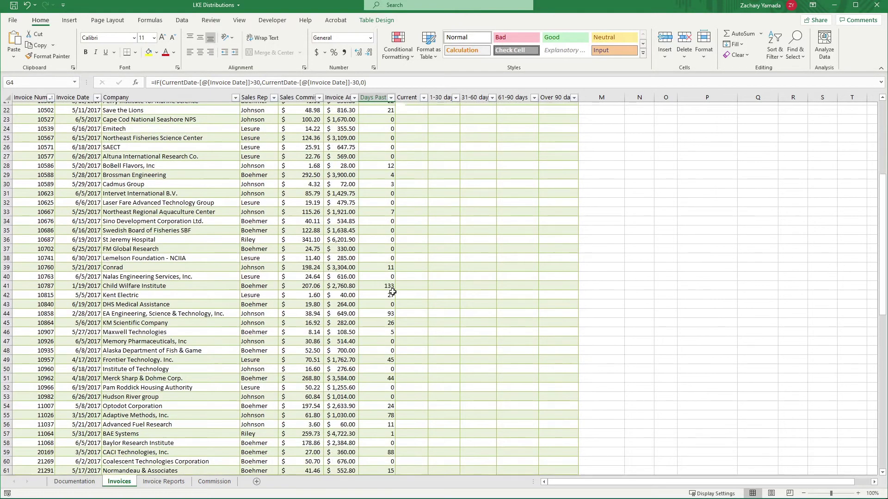
scroll(386, 264, up, 6)
click(366, 134)
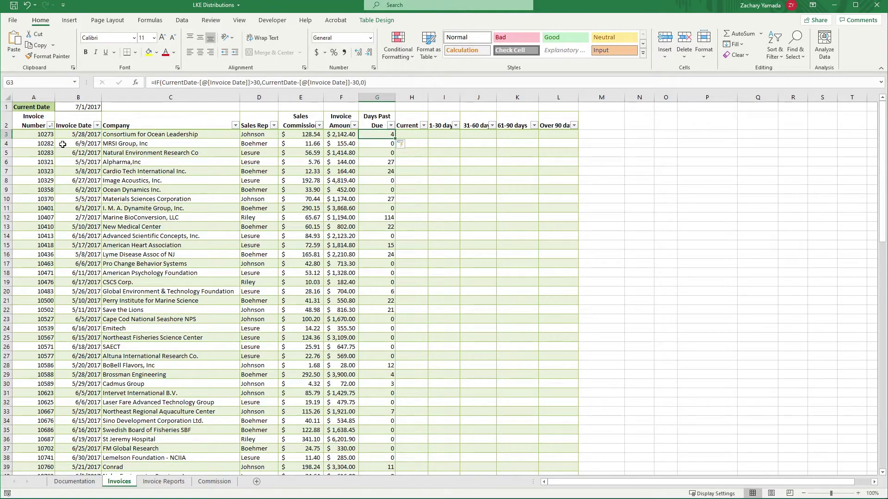
click(74, 135)
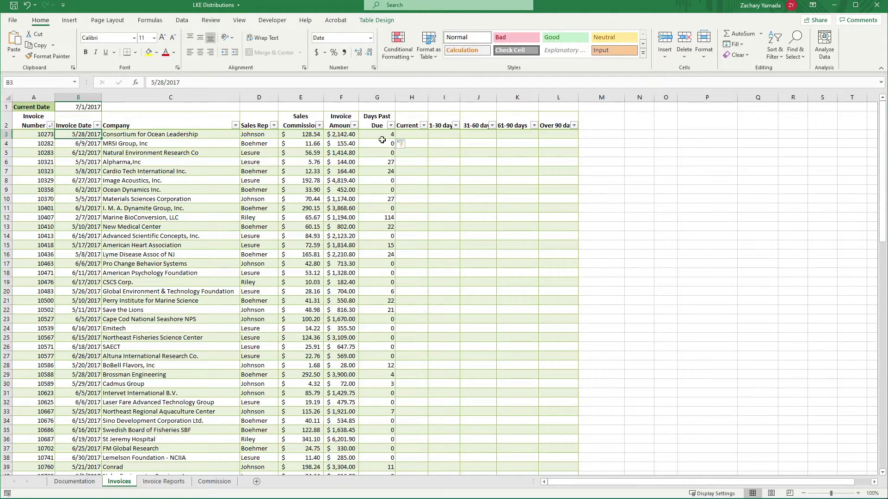
click(90, 143)
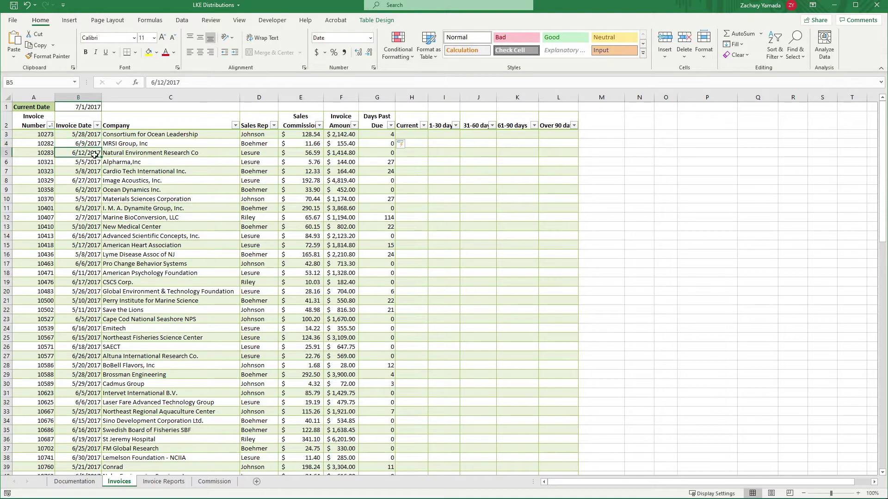
click(95, 154)
Examine the empty aging columns from Current to Over 90 days, starting from row 3 of the invoices table.
click(413, 135)
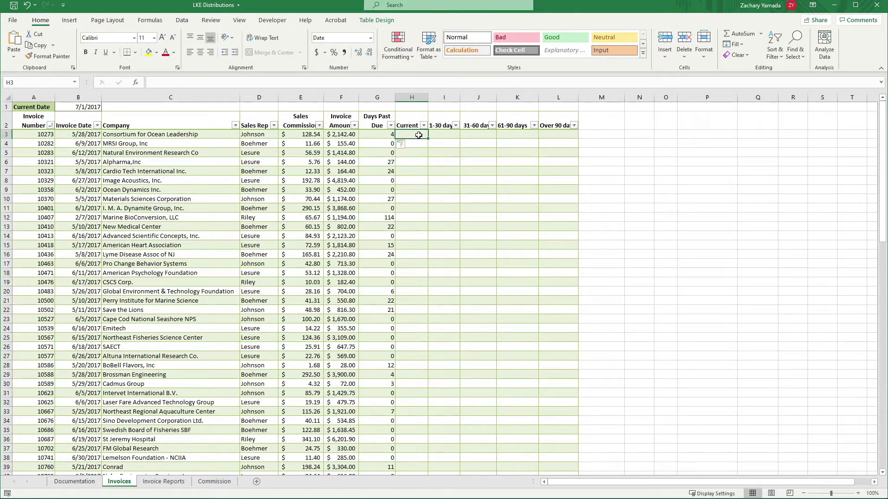
drag(418, 135, 562, 134)
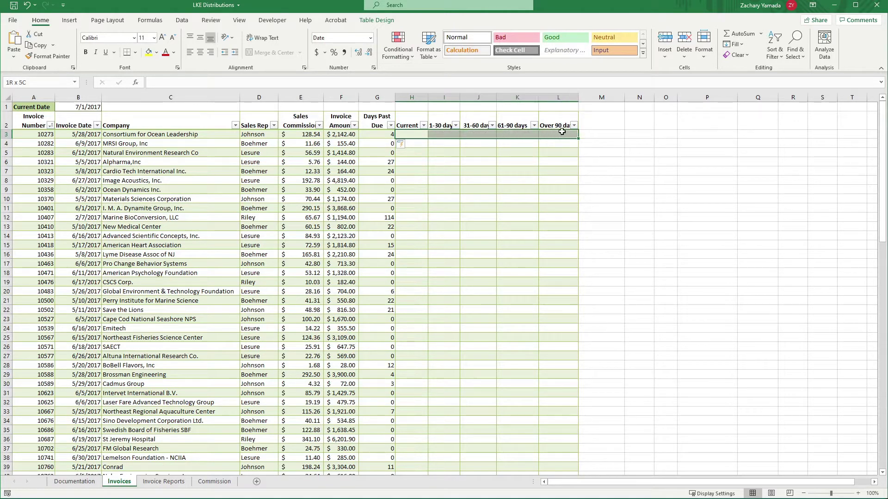
click(479, 164)
click(407, 134)
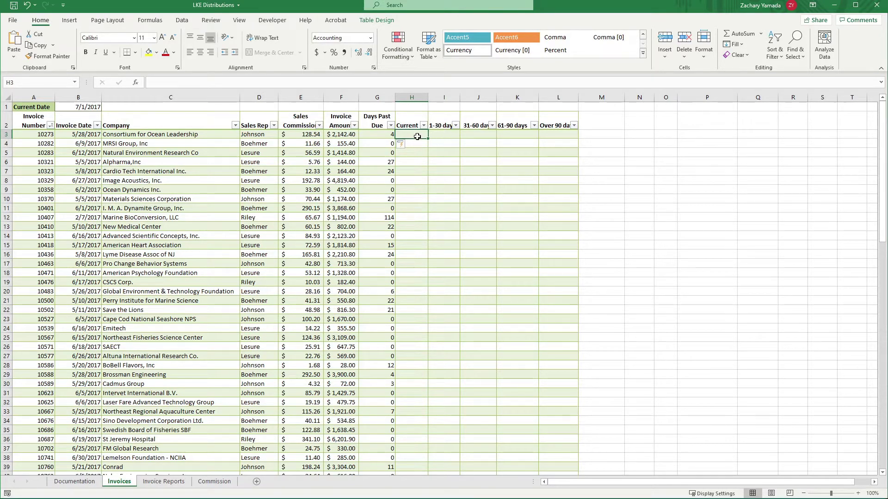
key(Right)
key(Right)
key(Right)
key(Right)
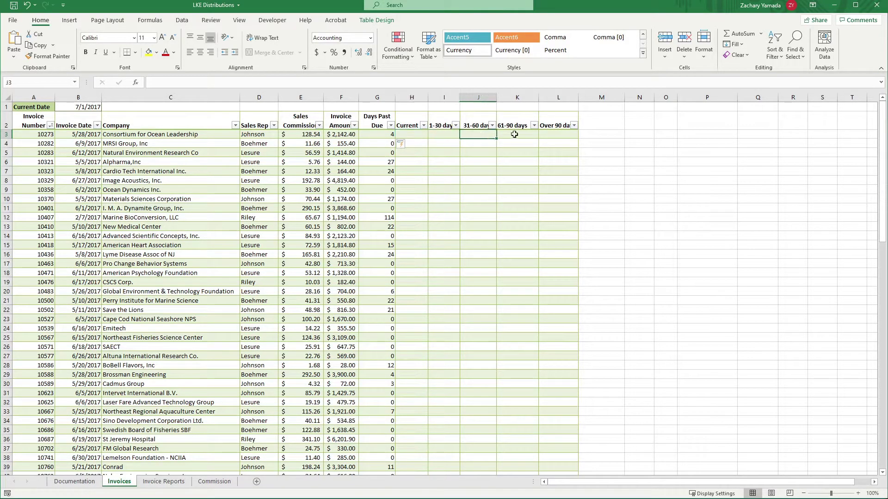
click(420, 137)
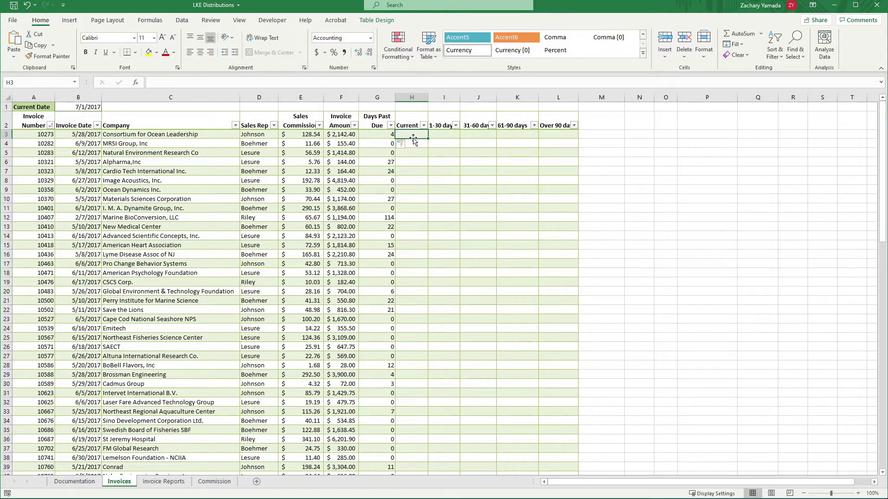
click(440, 126)
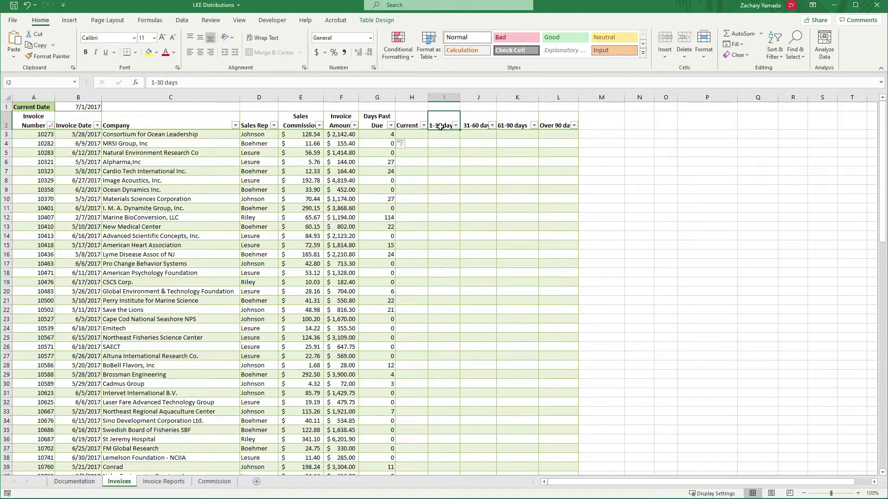
Start an IF formula in Current cell H3 with the logical test [@[Days Past Due]]=0.
click(443, 135)
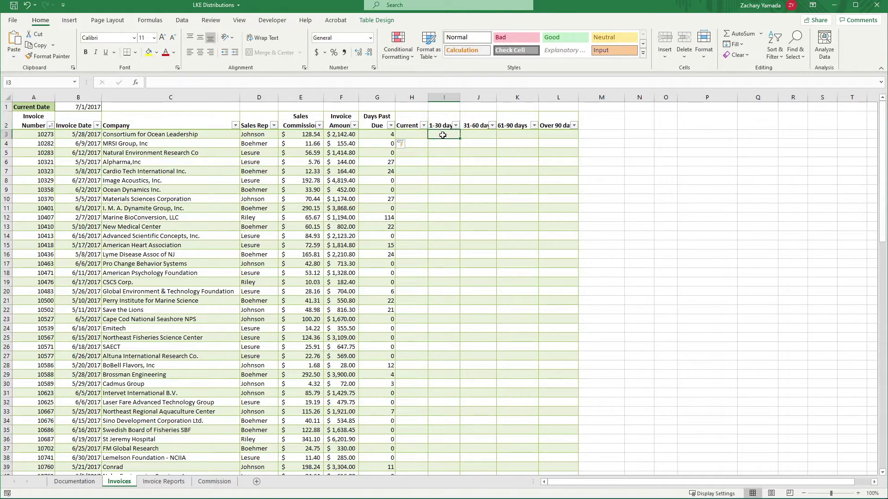
click(470, 133)
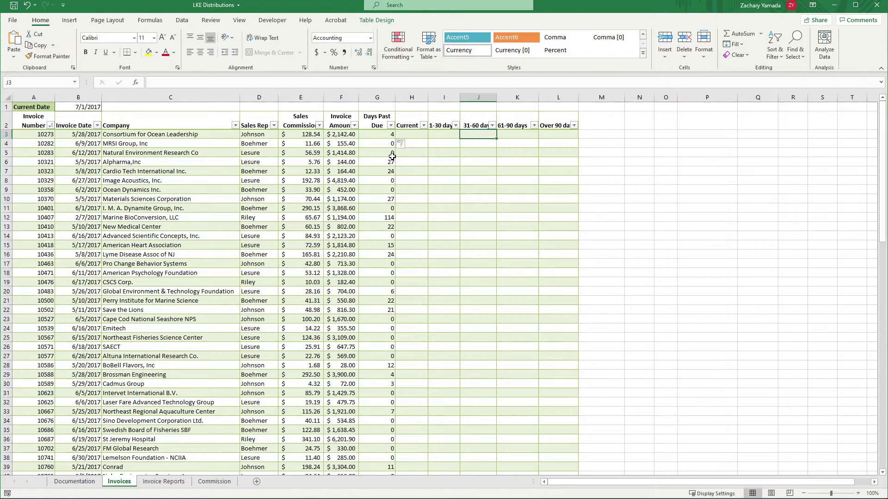
click(412, 135)
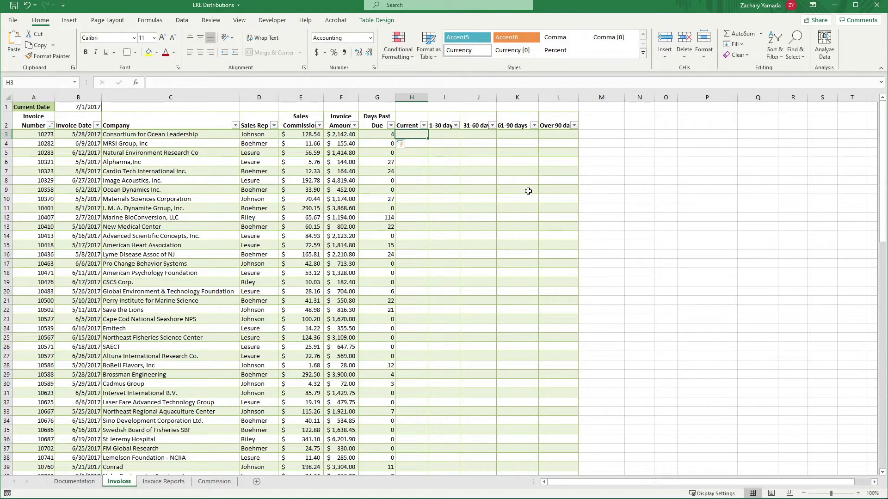
text(=IF()
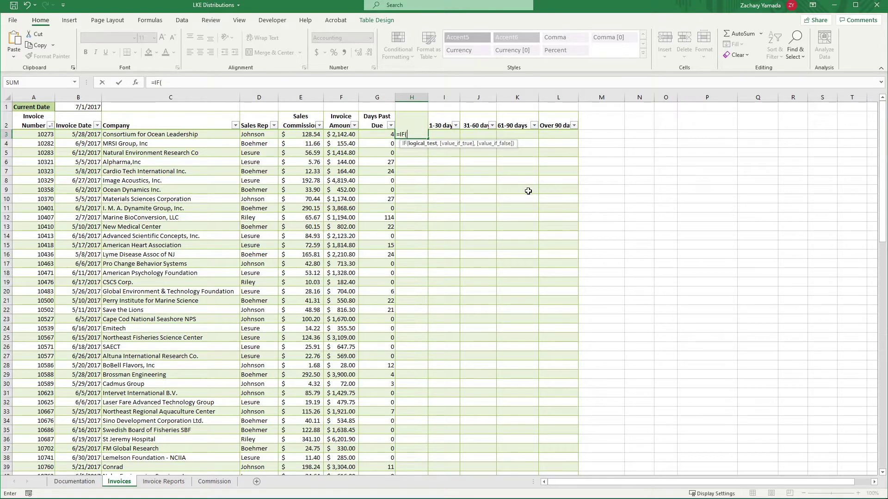
key(Left)
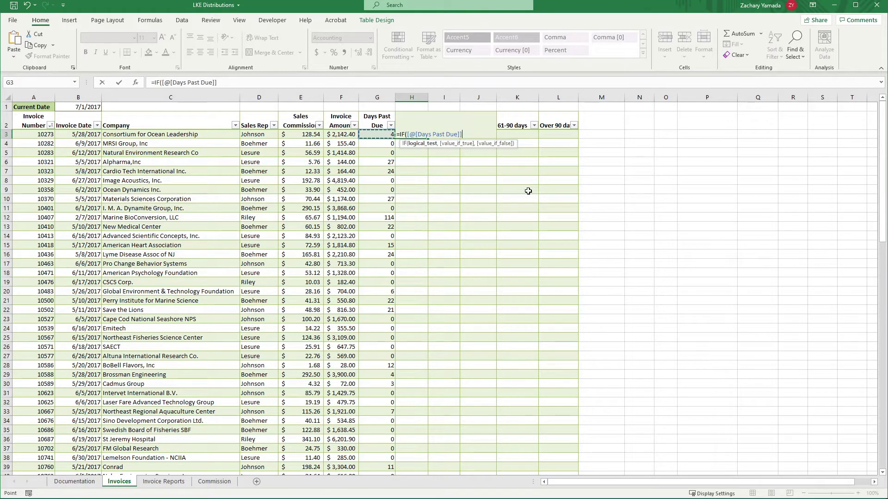
text(=0,)
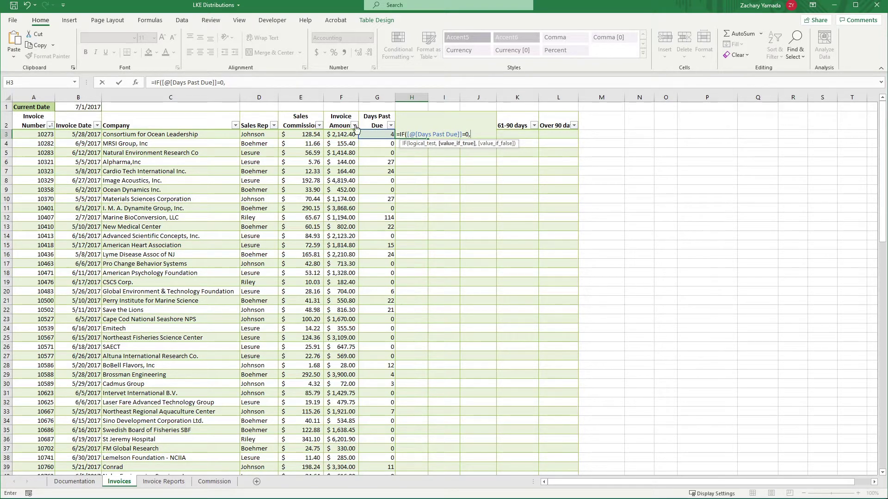
Complete the H3 formula to return [@[Invoice Amount]] when true and "" when false, enter it, and autofit the Current column's width.
click(334, 135)
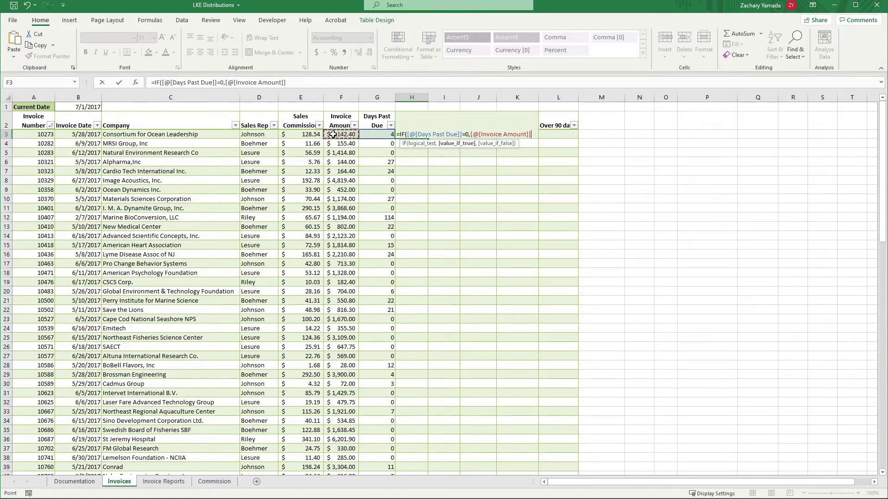
text(,"")
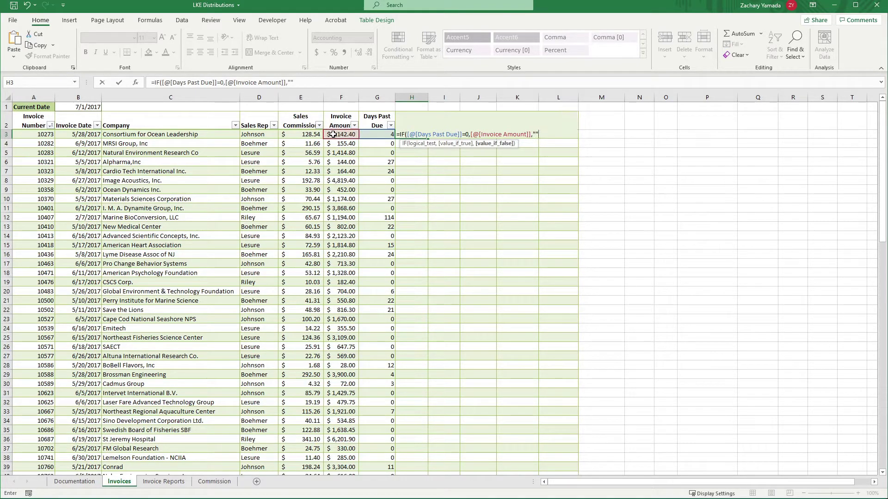
text())
key(Return)
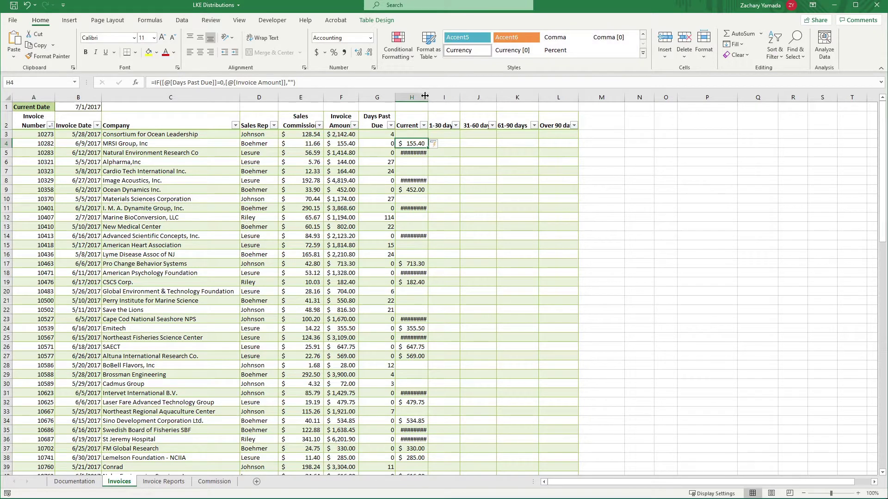
double_click(428, 96)
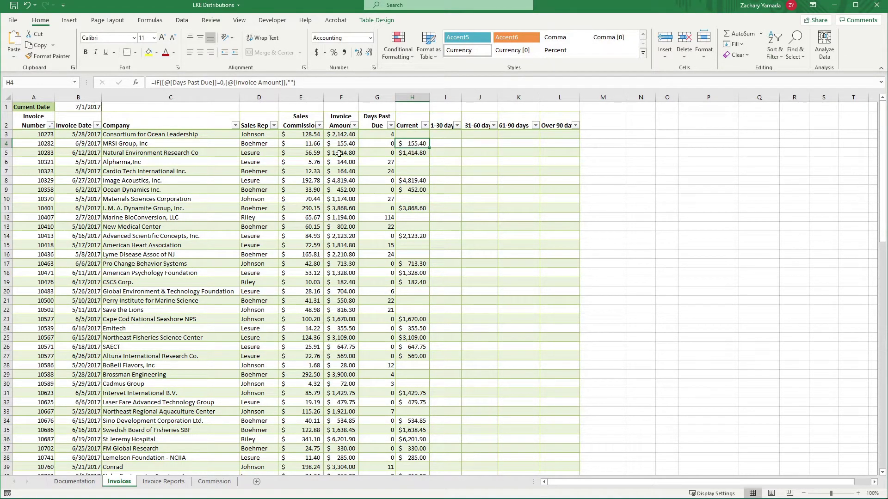
Check the Current column results in rows 4 and 5 against their invoice amounts and days past due.
click(14, 144)
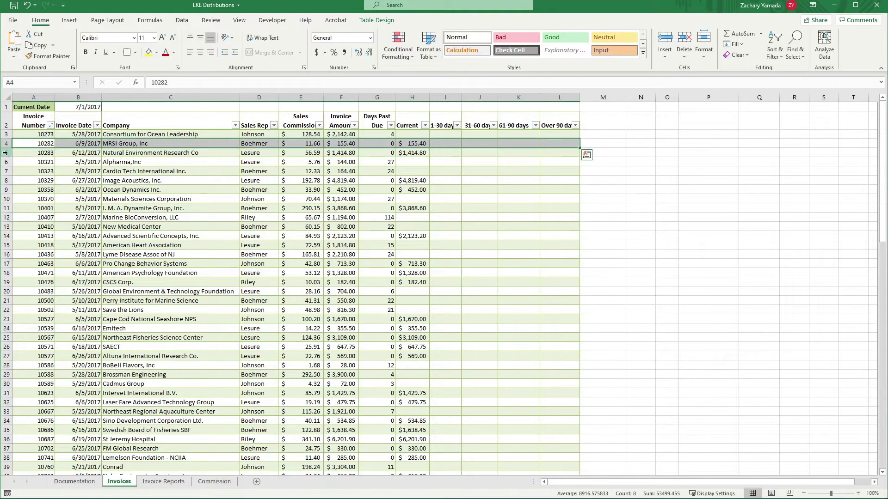
click(6, 152)
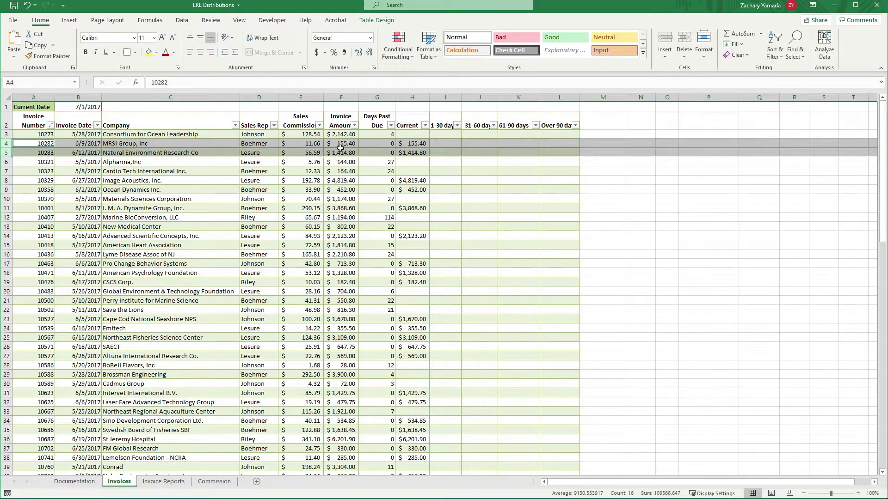
click(380, 144)
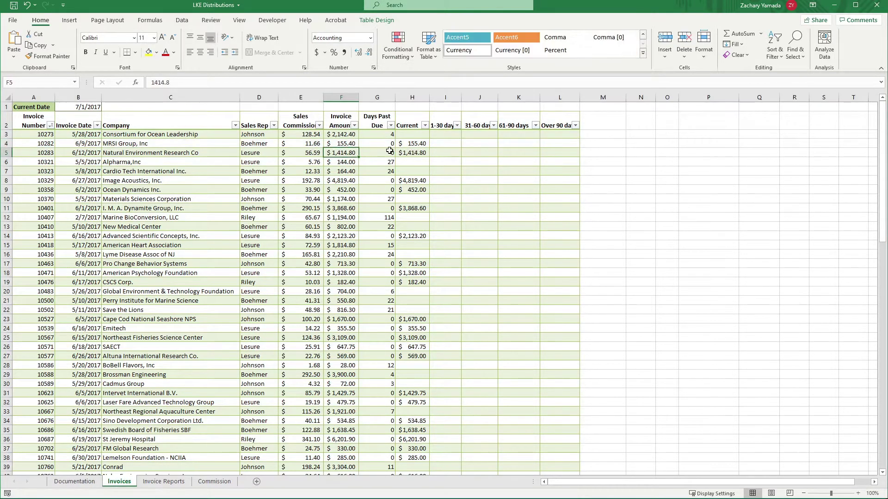
click(414, 144)
drag(413, 144, 578, 149)
click(439, 135)
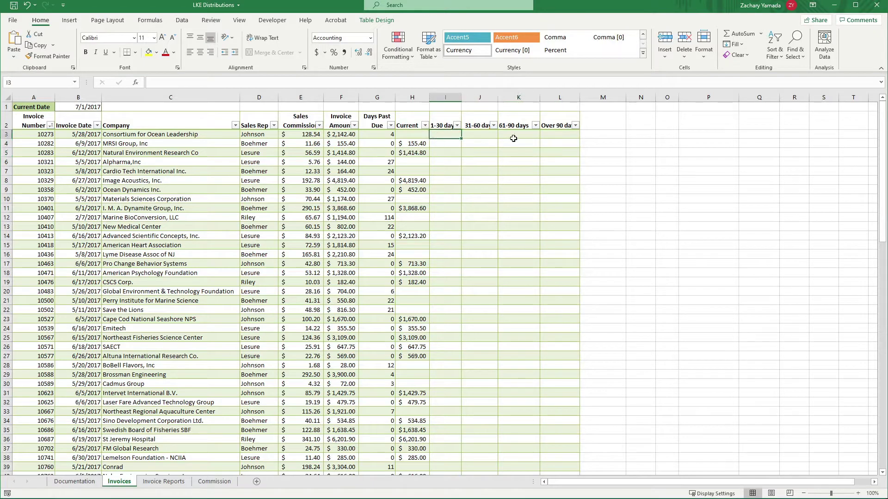
text(=IF()
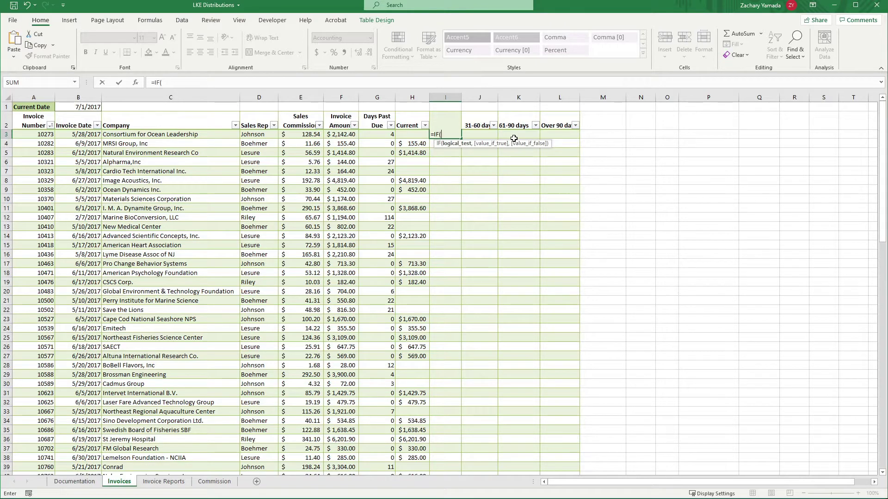
key(Escape)
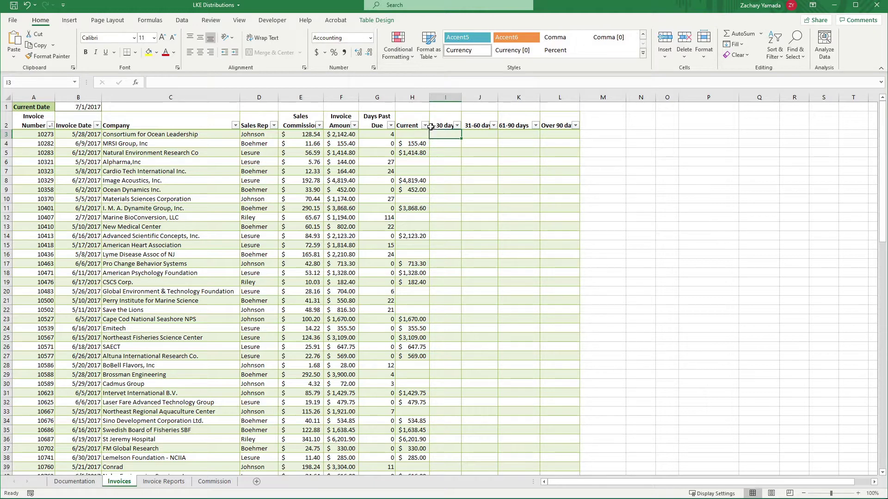
Start an IF formula in 1-30 days cell I3 with the test AND([@[Days Past Due]]>=1,[@[Days Past Due]]<=31).
double_click(443, 135)
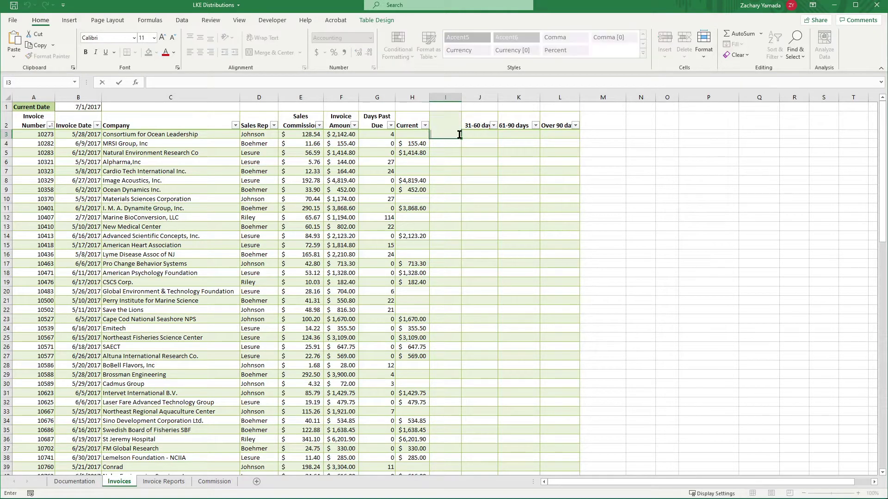
text(=IF(AND()
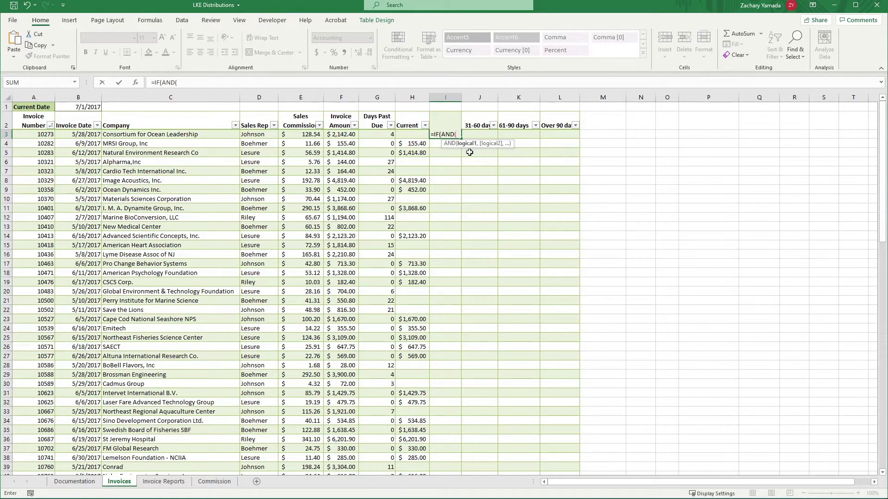
click(379, 134)
text(>=1)
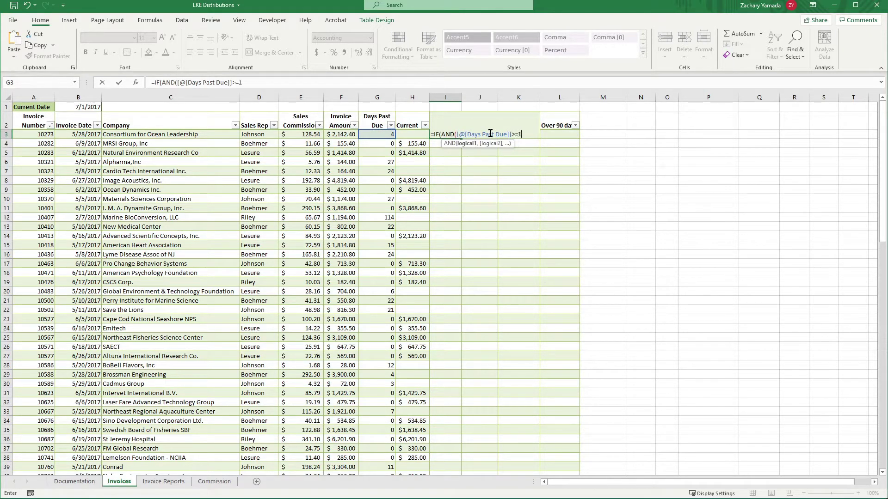
text(,)
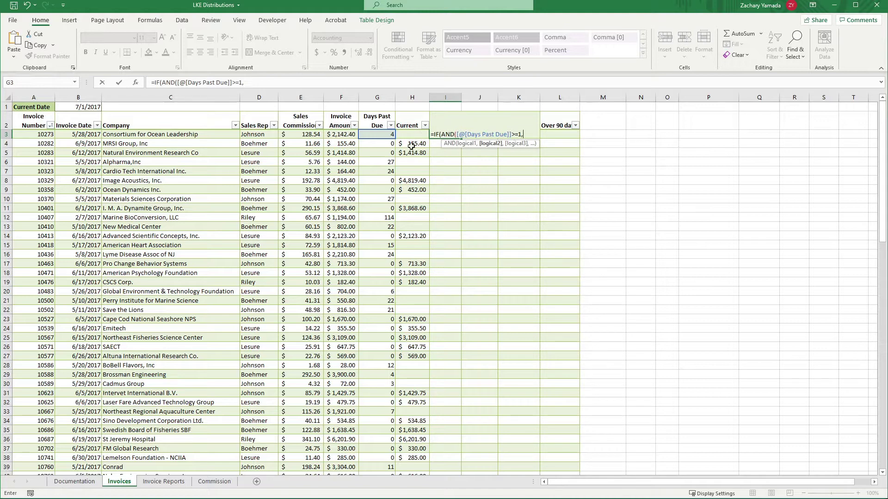
click(384, 135)
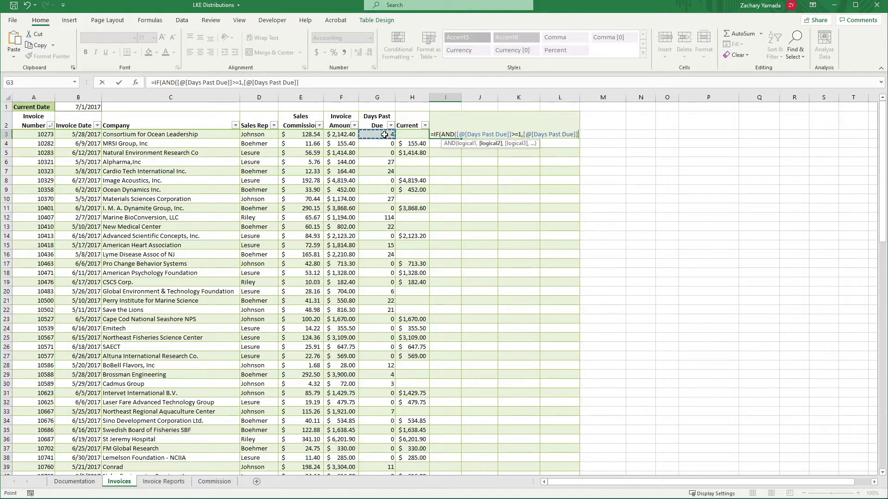
text(<=3)
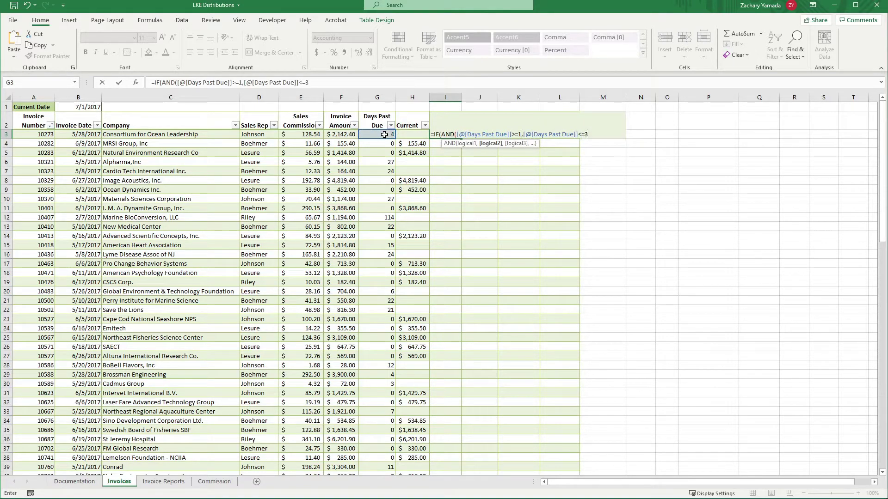
text(1),)
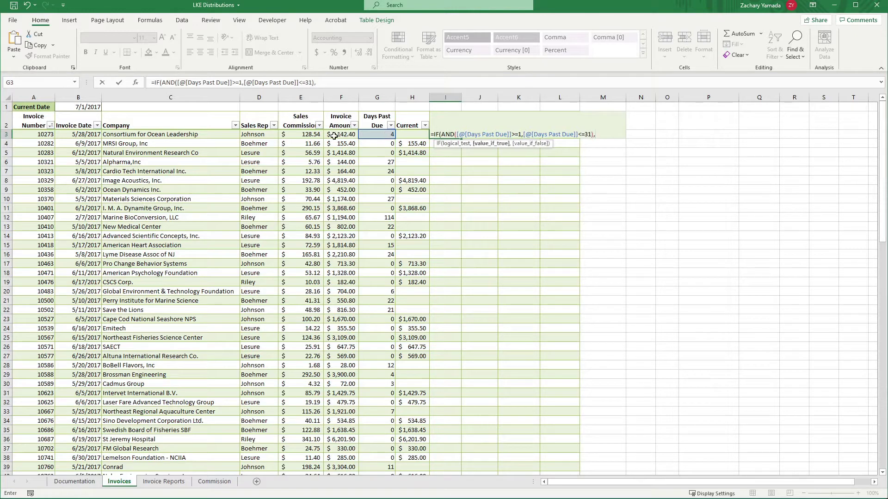
Complete the I3 formula to return [@[Invoice Amount]] when true and "" when false, enter it, and autofit the 1-30 days column's width.
click(337, 135)
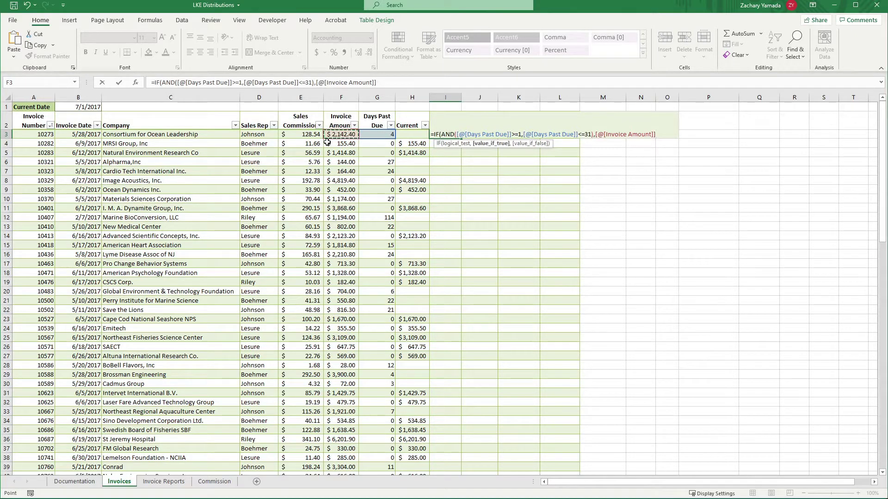
text(,""))
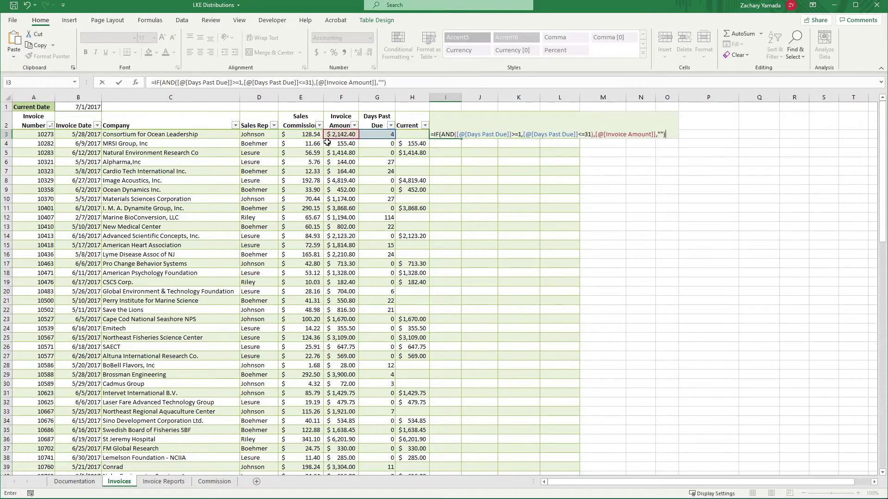
key(Return)
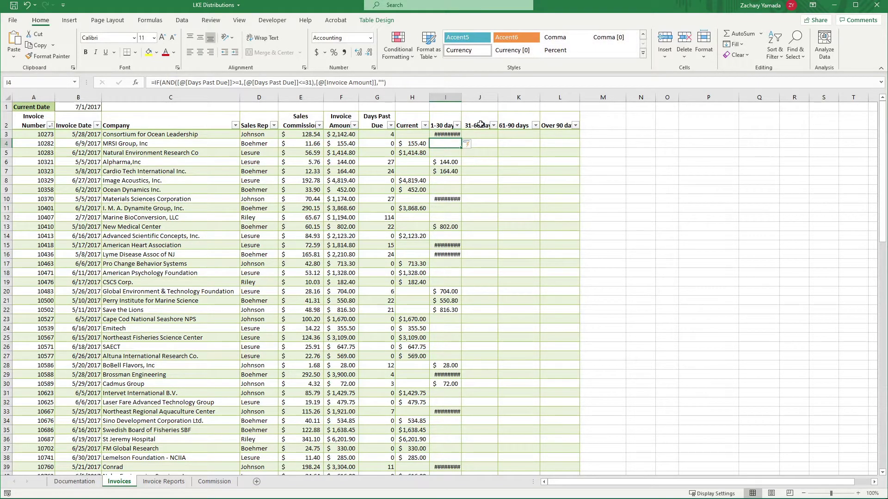
double_click(461, 98)
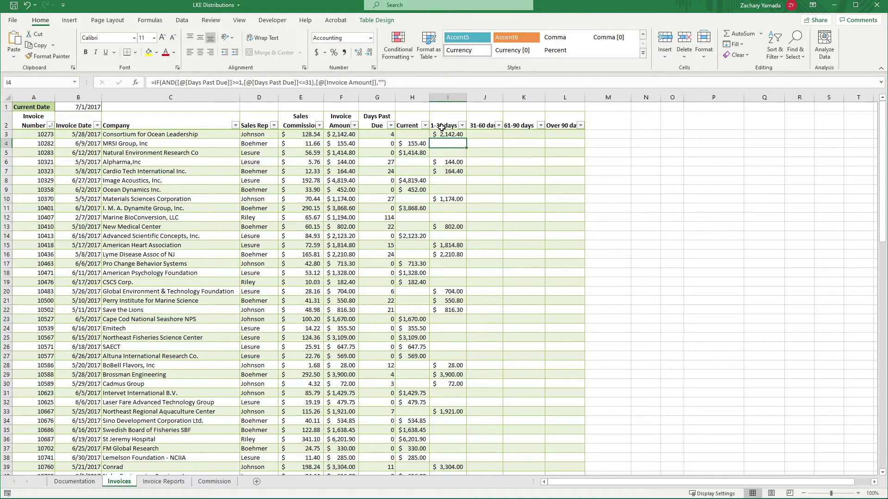
Check the 1-30 days amounts against Days Past Due, including rows 3 and 7, and review the formula in I3.
click(380, 134)
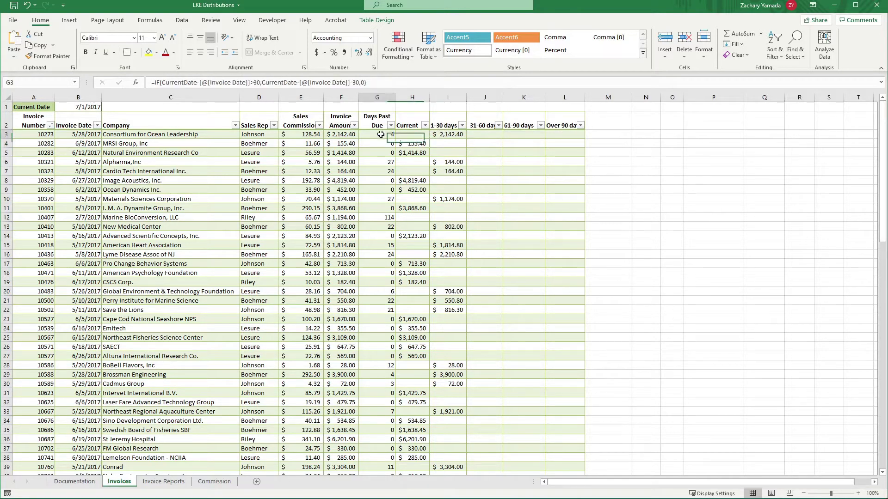
click(448, 134)
scroll(451, 181, down, 3)
scroll(448, 184, up, 3)
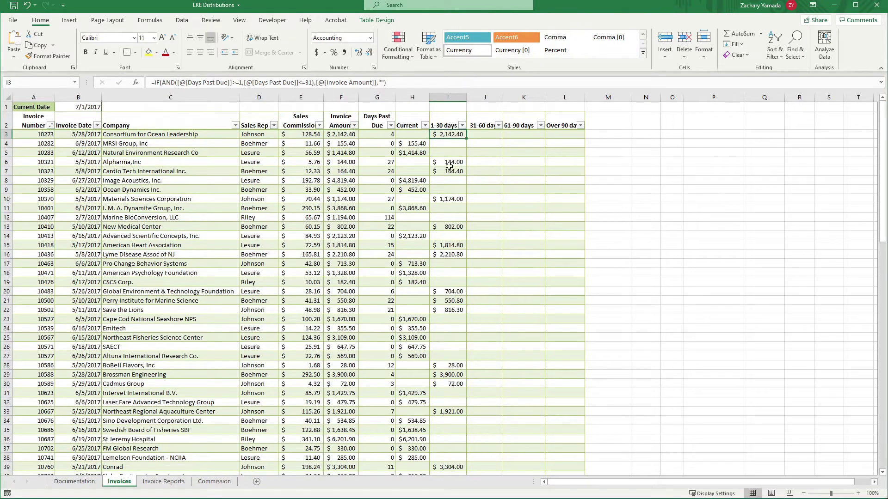
drag(414, 172, 561, 169)
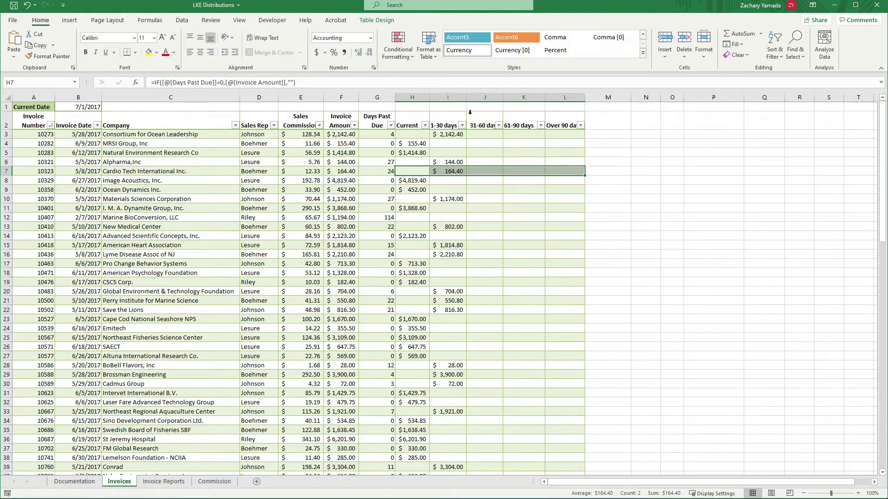
double_click(455, 135)
key(Escape)
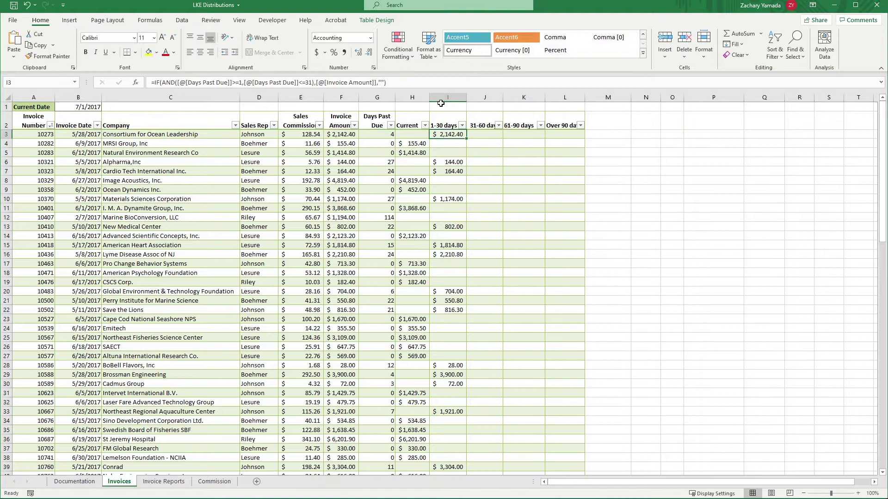
Examine the empty 31-60, 61-90 and Over 90 days cells in row 3 alongside the 1-30 days formula in I3.
click(484, 136)
click(525, 134)
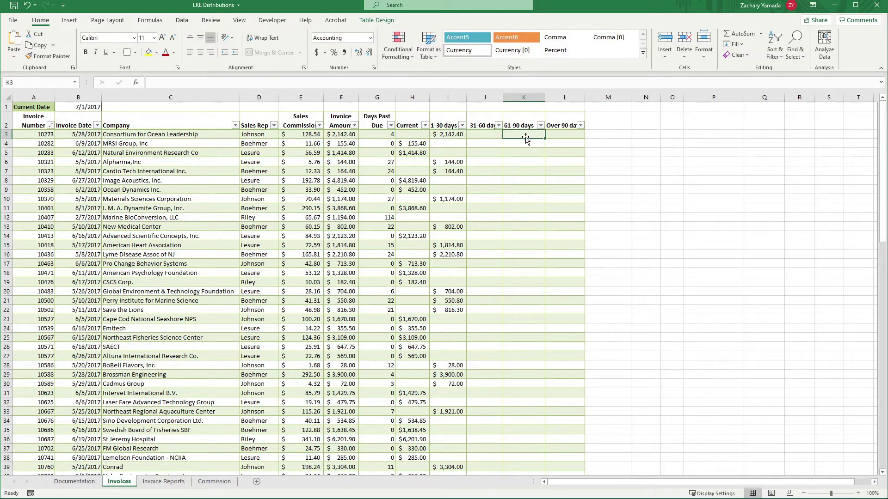
click(562, 135)
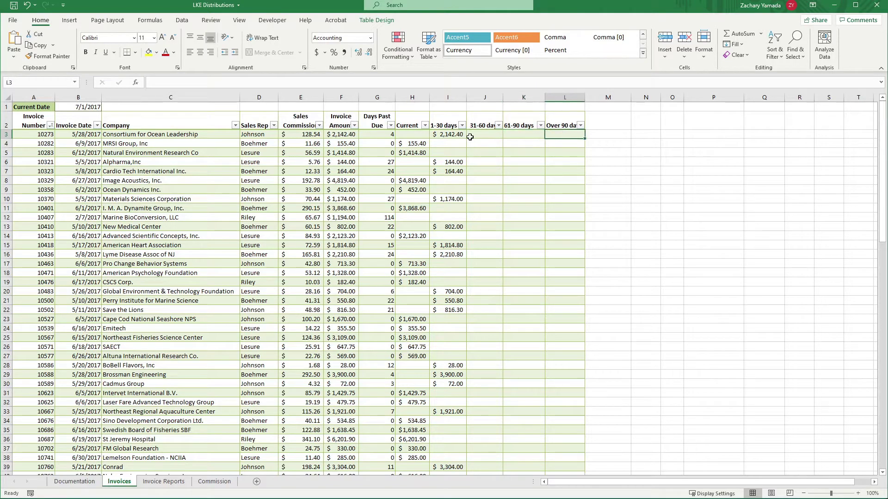
click(439, 135)
click(489, 137)
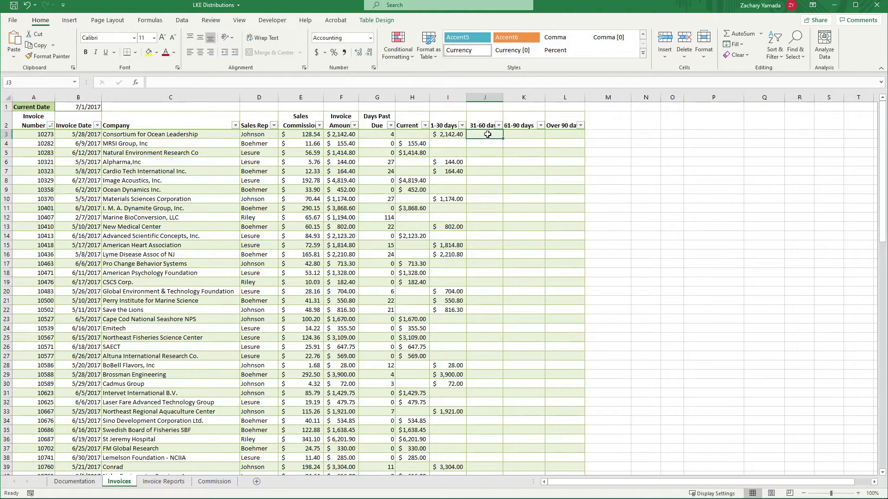
click(458, 137)
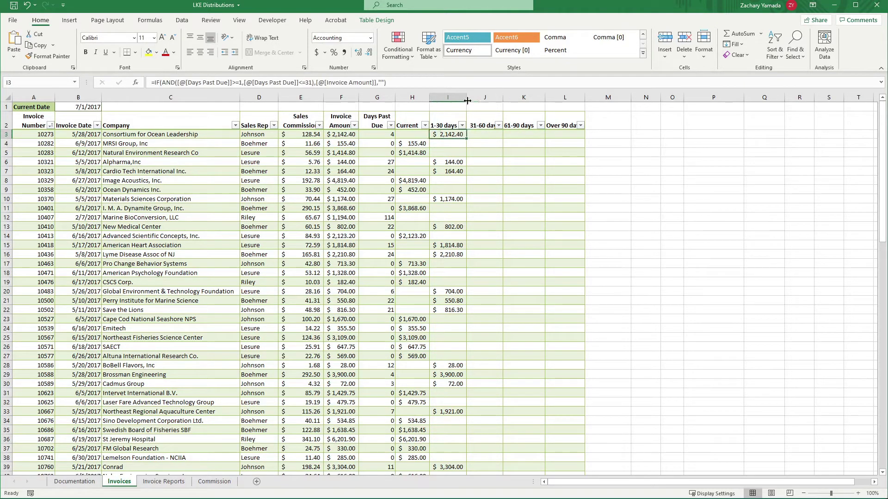
Copy the IF formula text from 1-30 days cell I3 and paste it into 31-60 days cell J3.
drag(401, 83, 155, 74)
key(ctrl+c)
key(Escape)
click(476, 135)
click(446, 85)
key(ctrl+v)
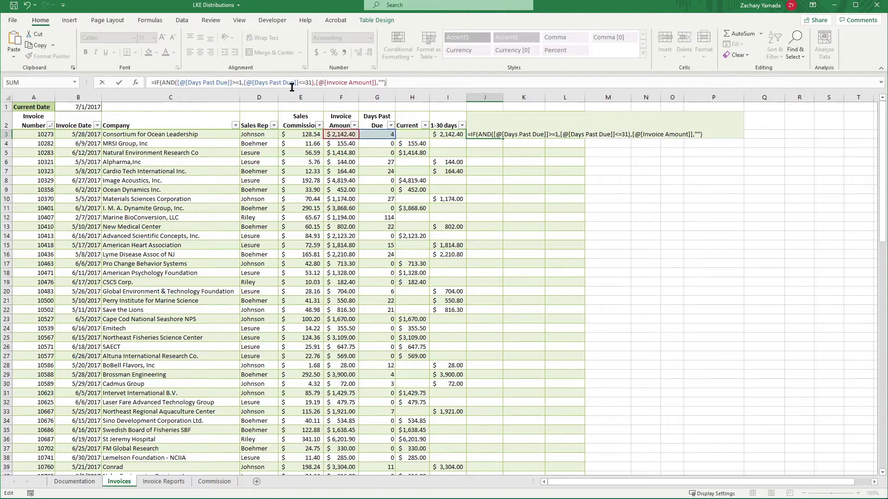
Change the J3 formula's test to Days Past Due >=31 and <=60, and enter it for the 31-60 days column.
click(243, 82)
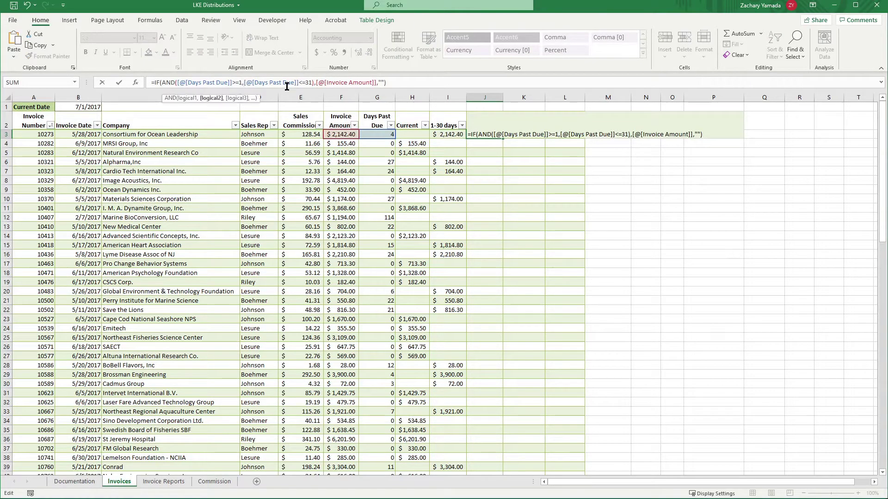
key(Left)
text(3)
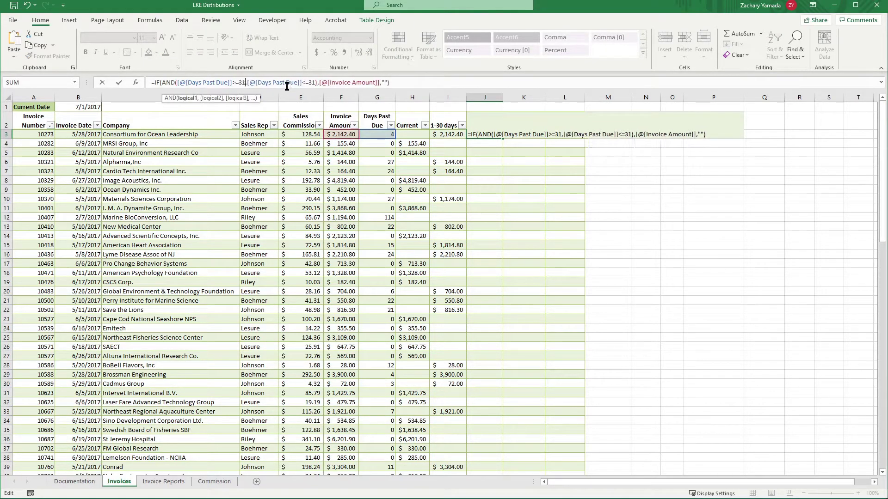
click(317, 82)
key(BackSpace)
key(BackSpace)
text(60)
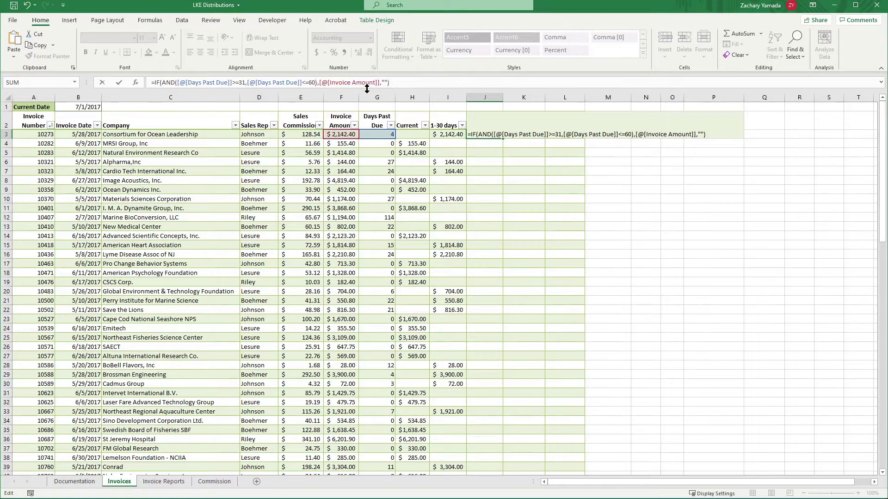
key(Return)
Check the 31-60 days amounts against Days Past Due in rows 49 and 51, and review row 49 across all aging columns.
scroll(485, 144, down, 1)
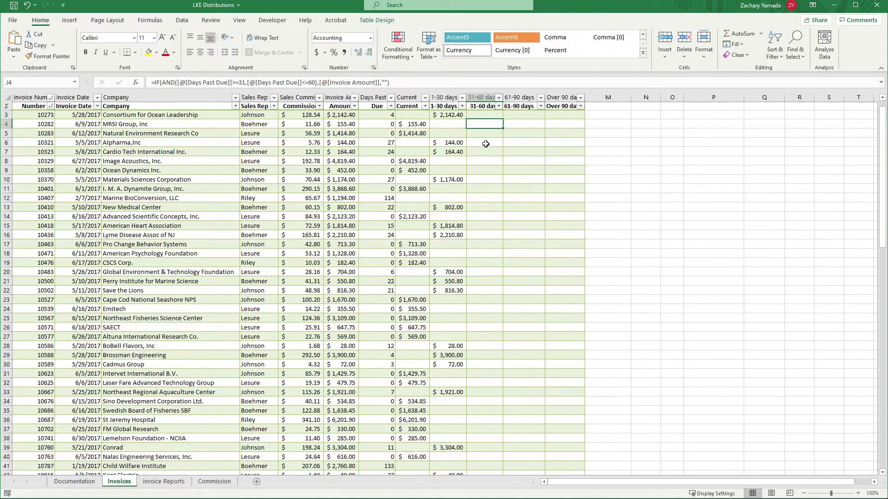
scroll(485, 144, down, 9)
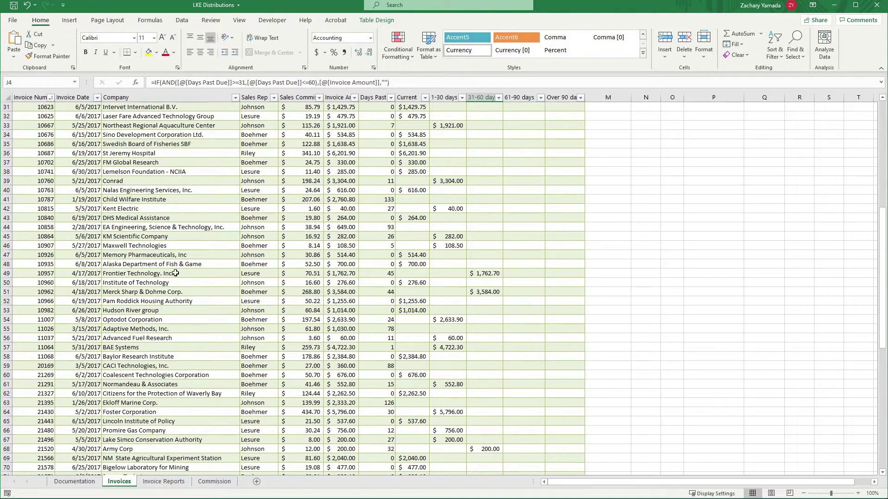
click(380, 274)
ctrl+click(384, 291)
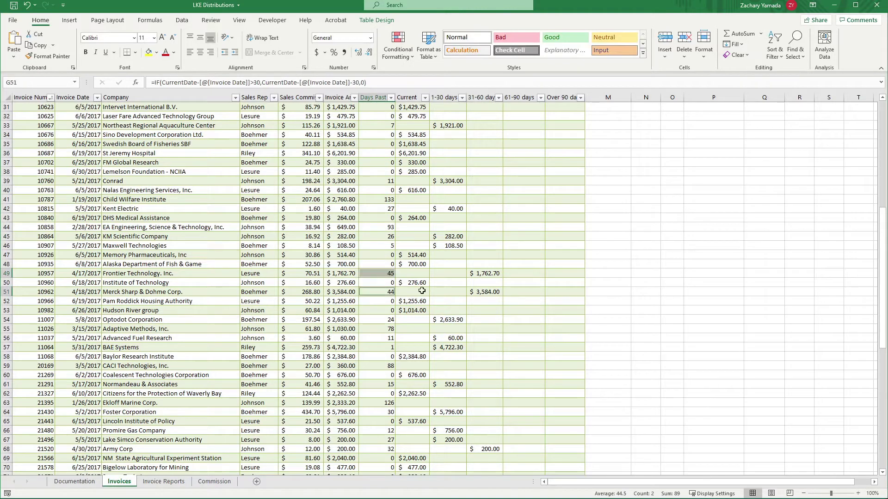
drag(484, 273, 490, 291)
click(512, 283)
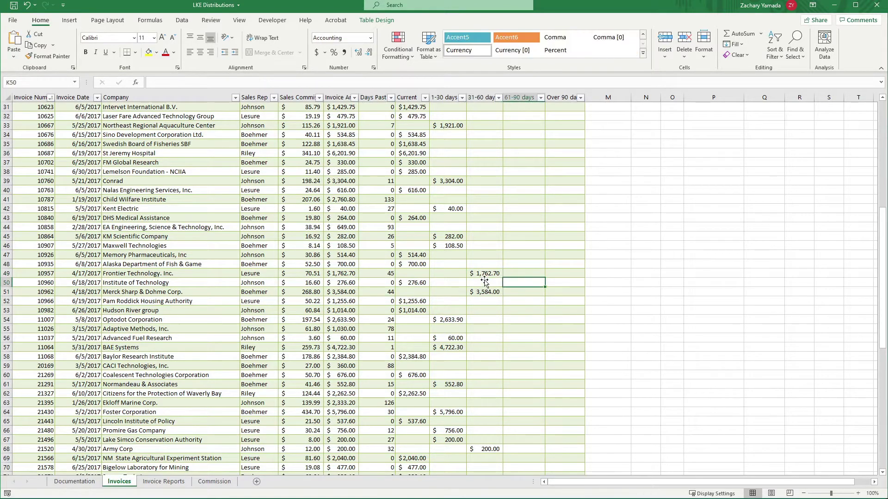
click(423, 272)
drag(423, 273, 558, 273)
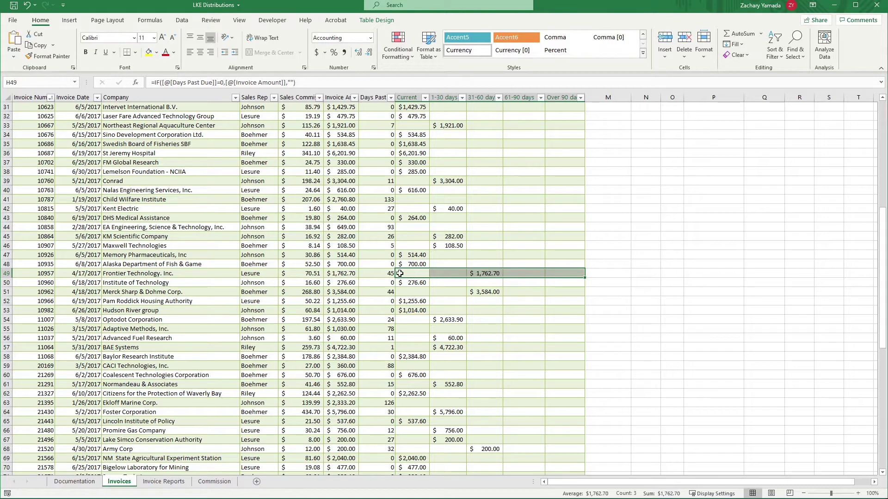
scroll(566, 266, up, 15)
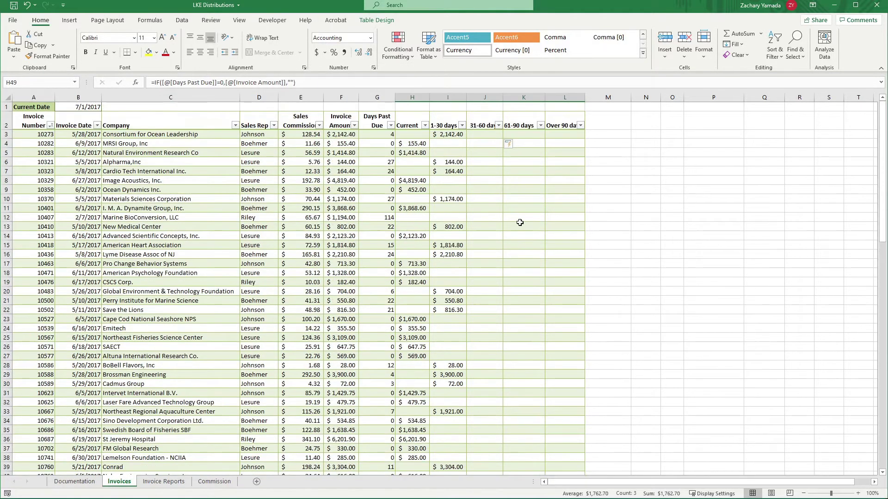
click(517, 226)
Correct the upper limit in the 1-30 days formula in I3 to <=30.
click(442, 135)
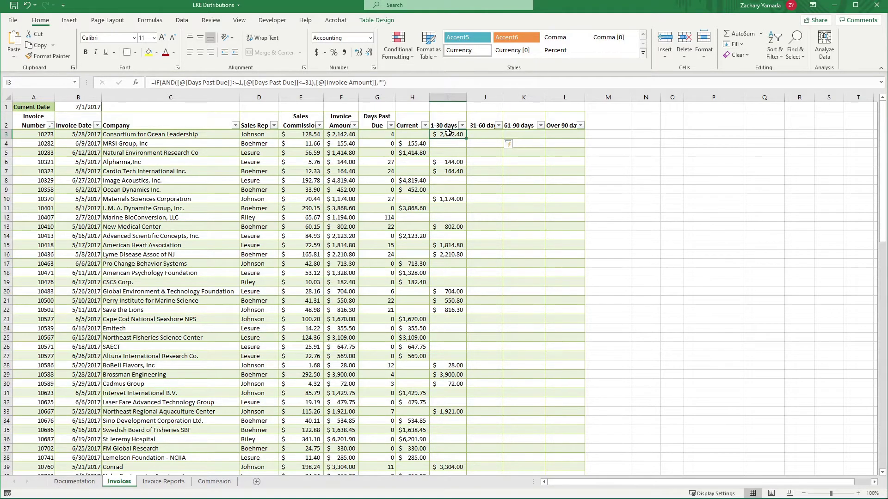
double_click(449, 135)
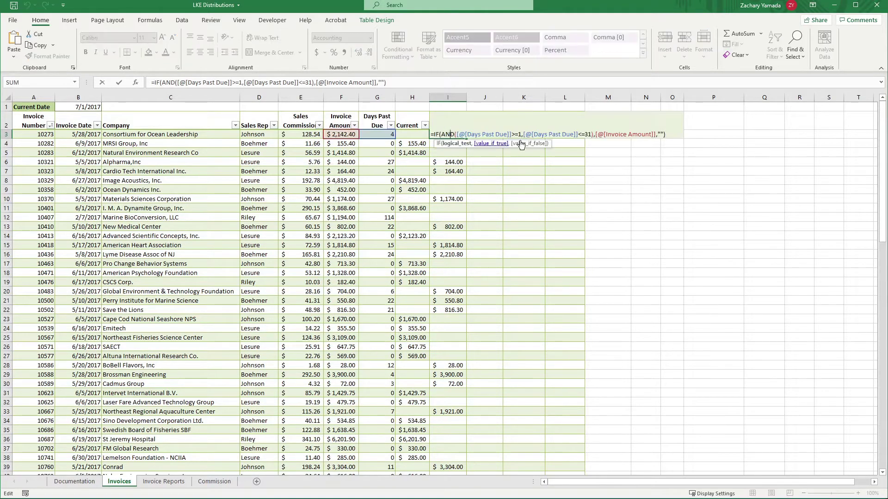
click(590, 135)
key(BackSpace)
text(0)
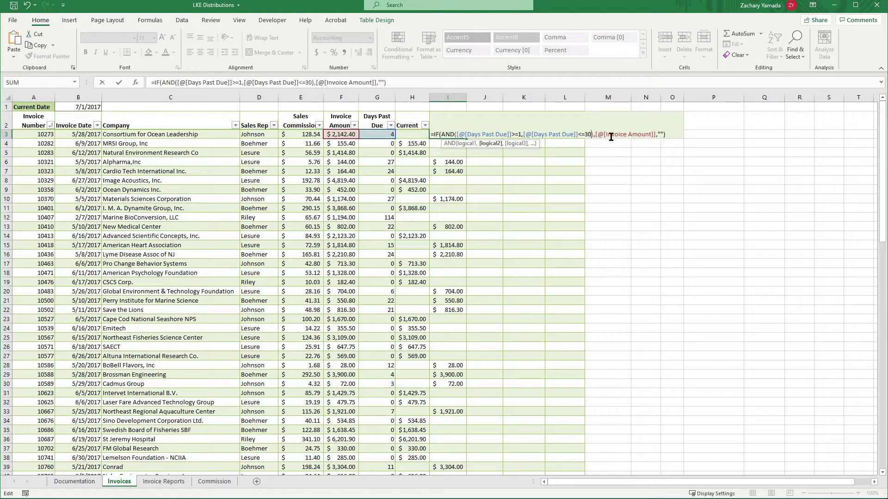
key(Return)
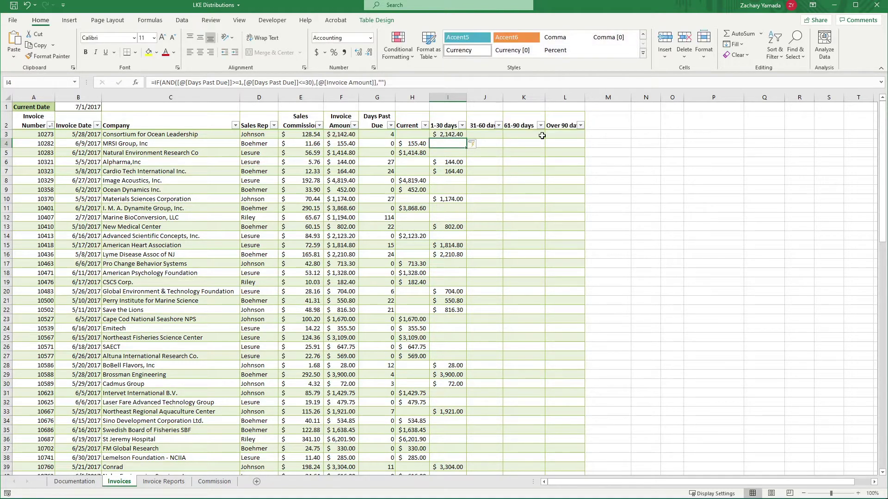
Paste the copied formula into 61-90 days cell K3, change its test to Days Past Due >=61 and <=90, and enter it.
click(485, 136)
click(516, 133)
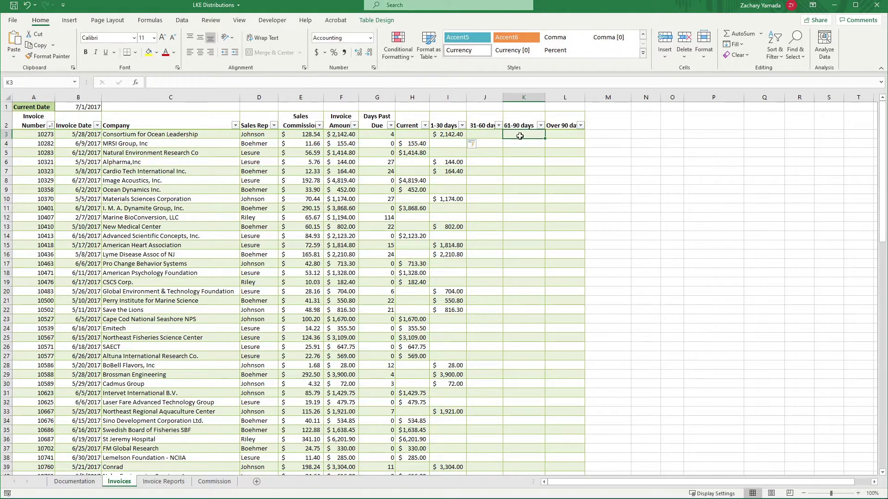
double_click(520, 134)
key(ctrl+v)
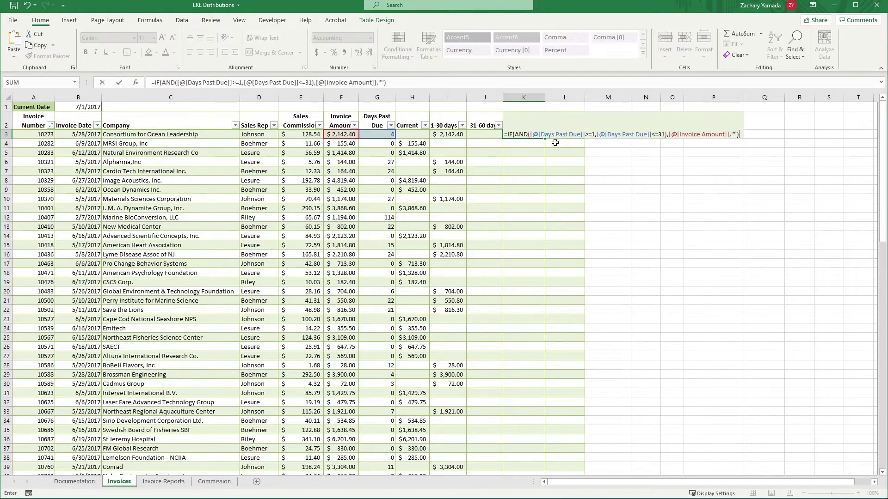
click(592, 134)
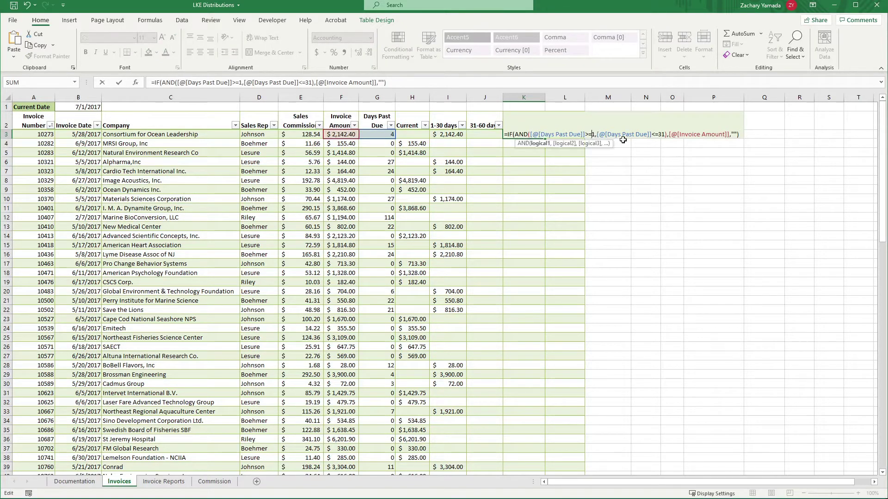
text(6)
click(668, 134)
key(BackSpace)
key(BackSpace)
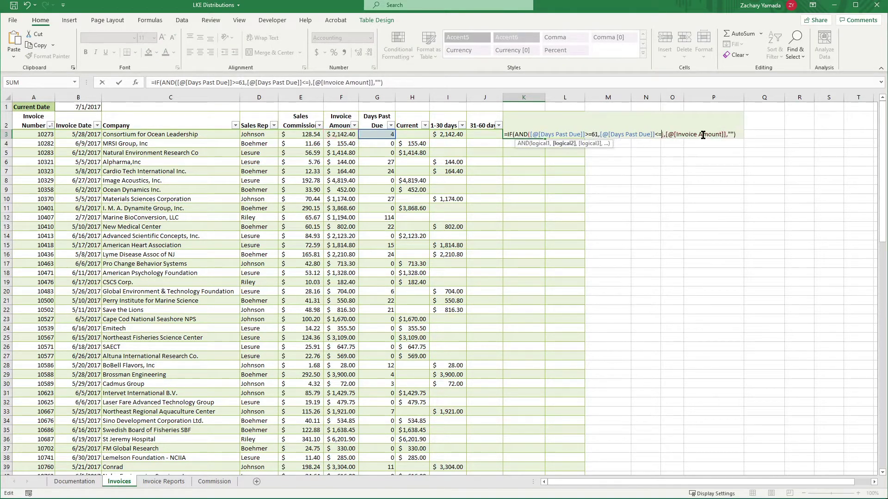
text(90)
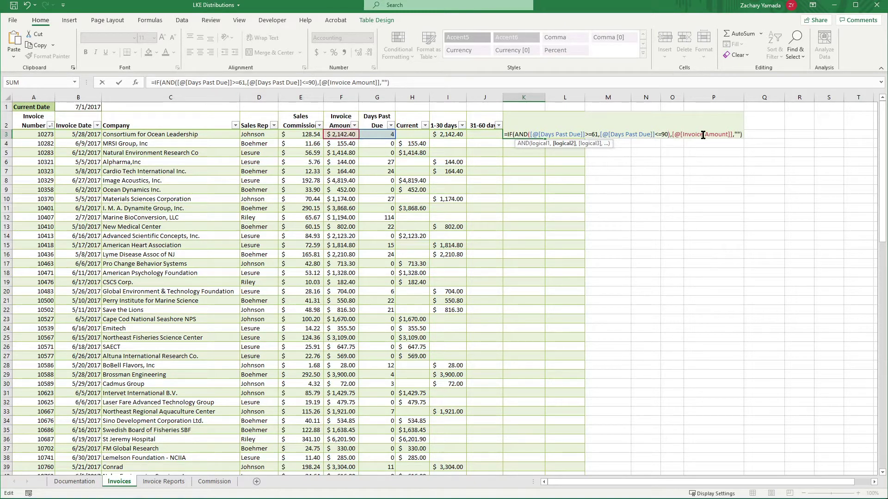
key(Return)
Check the 61-90 days amounts against Days Past Due in rows 55 and 59, and review row 59 across all aging columns.
scroll(519, 183, down, 12)
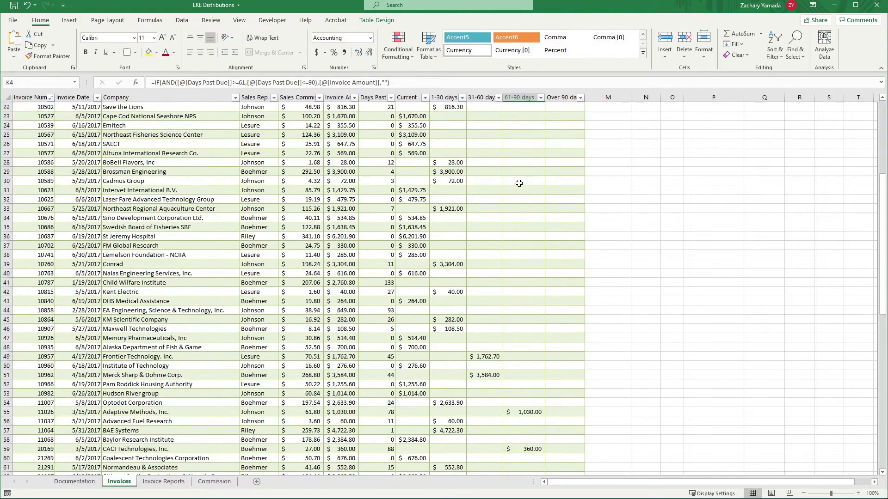
click(519, 276)
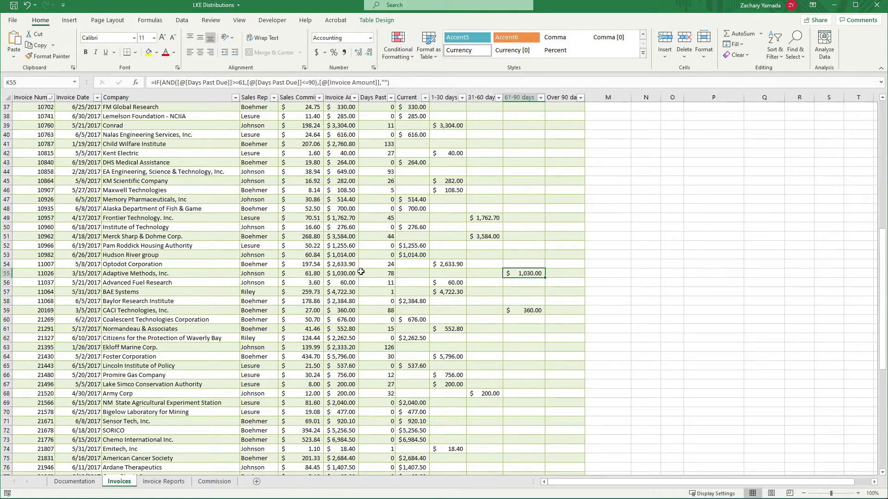
click(386, 276)
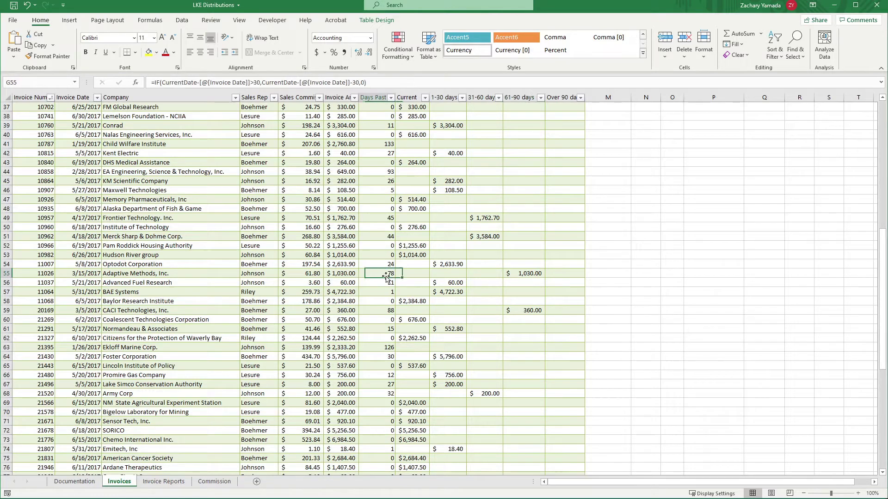
click(519, 276)
click(386, 311)
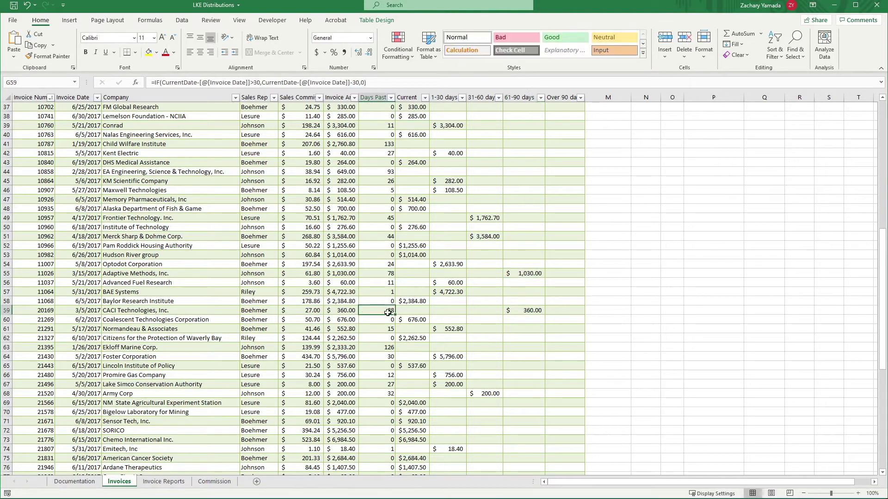
click(518, 309)
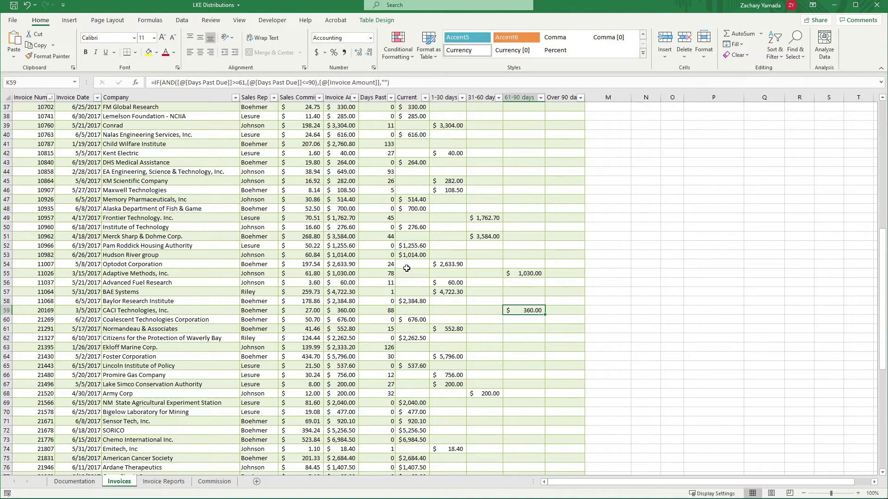
drag(416, 310, 580, 312)
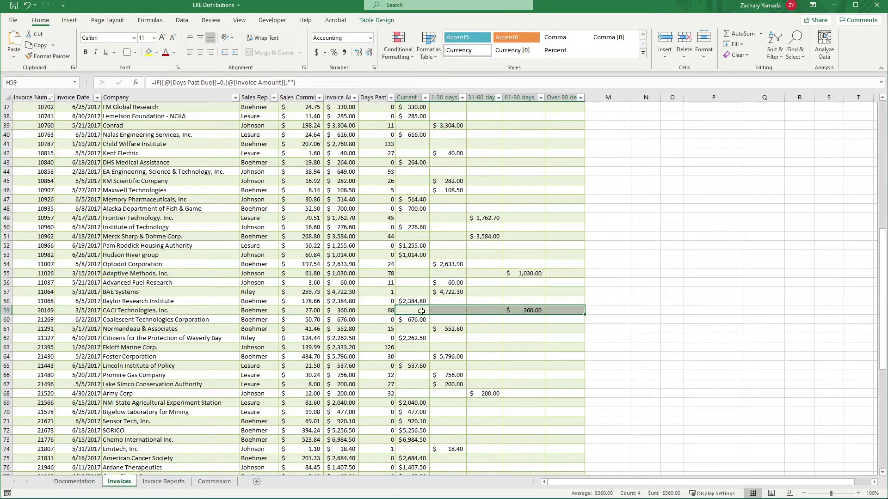
scroll(567, 187, up, 12)
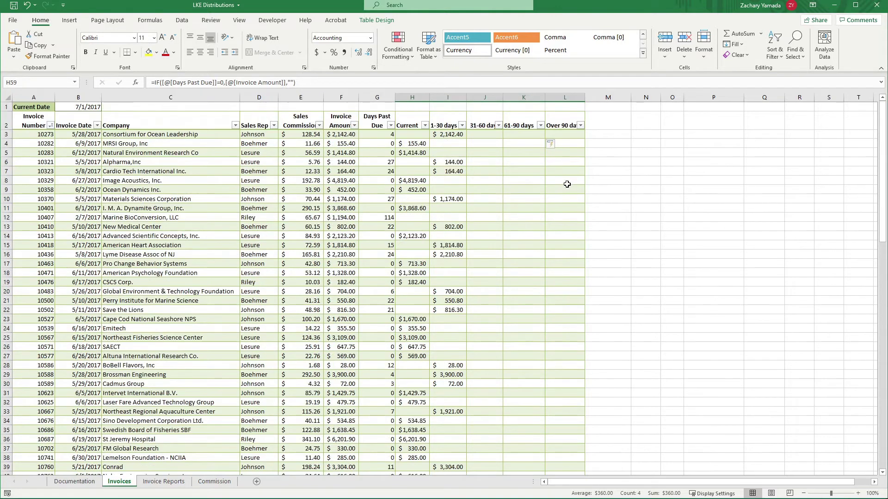
Copy the formula =IF([@[Days Past Due]]=0,[@[Invoice Amount]],"") from Current cell H3 into Over 90 days cell L3.
click(561, 126)
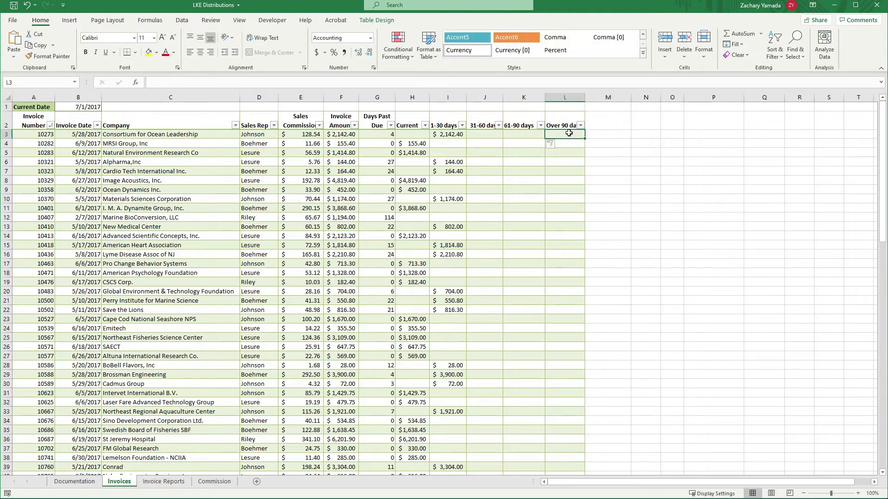
double_click(453, 134)
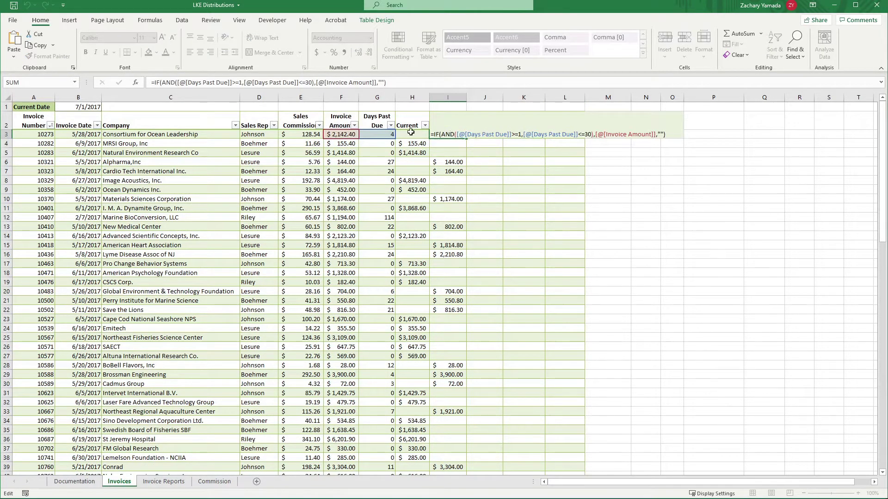
key(Escape)
key(Left)
key(F2)
key(Escape)
double_click(570, 134)
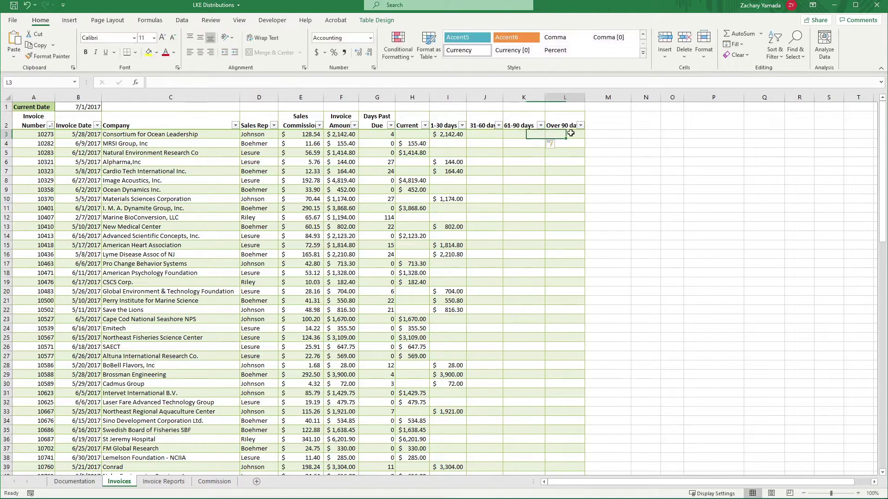
text(=IF([@[Days Past Due]]=0,[@[Invoice Amount]],""))
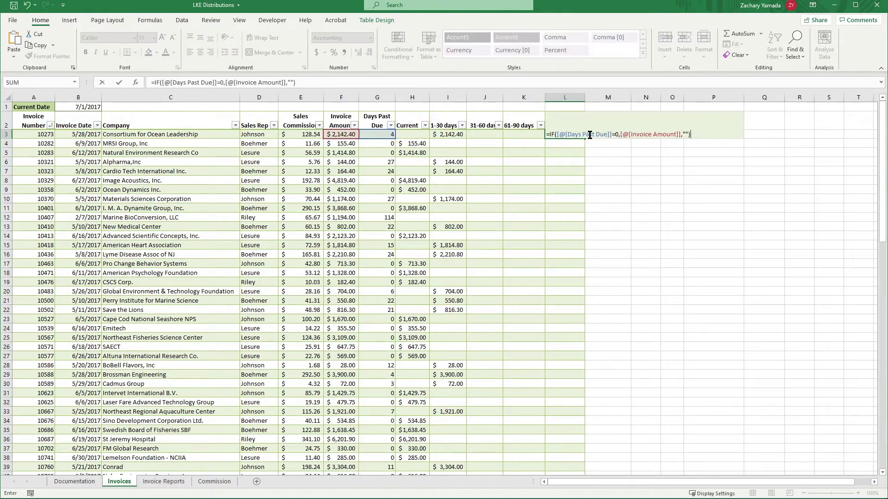
Change the L3 formula's test to [@[Days Past Due]]>90 and enter it for the Over 90 days column.
click(614, 134)
key(BackSpace)
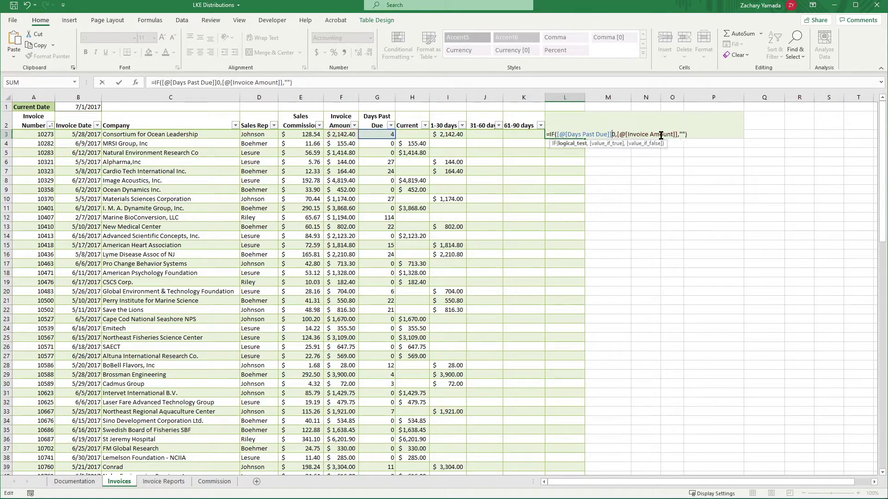
text(>)
key(Delete)
text(90)
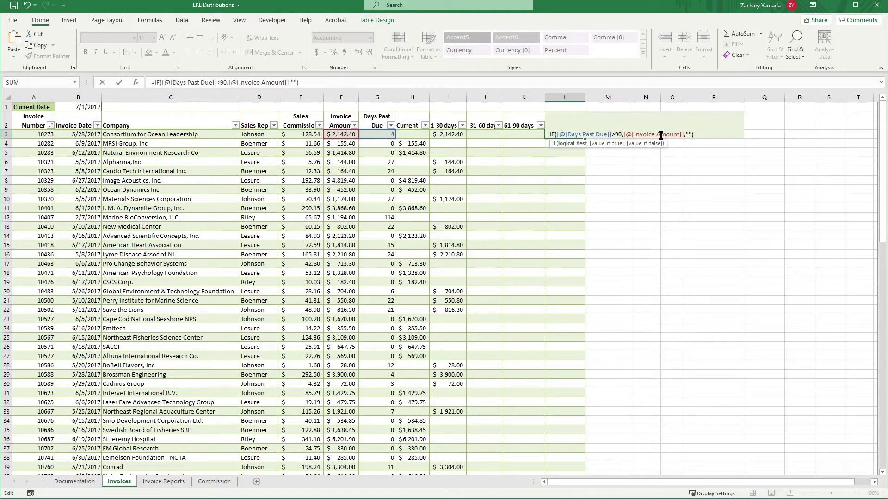
key(Return)
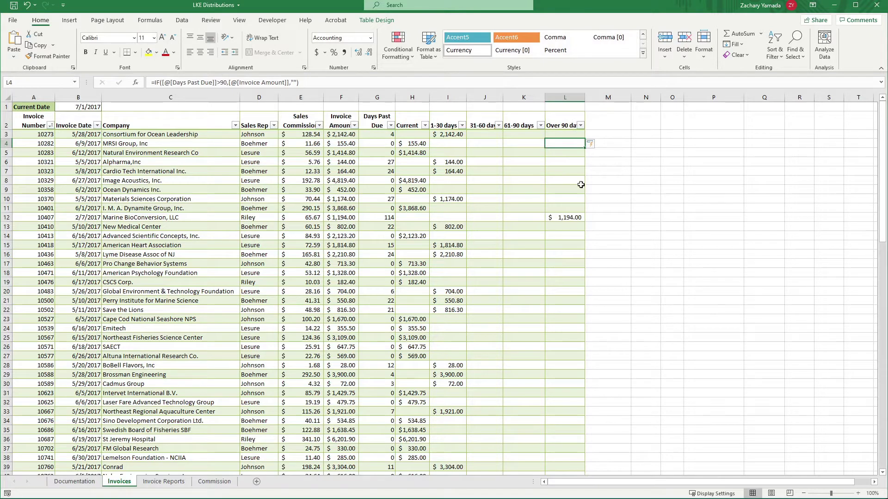
Check the Over 90 days amounts against Days Past Due from row 12 down, and spot-check formulas in the 1-30 days, Sales Commission and Current columns.
click(570, 216)
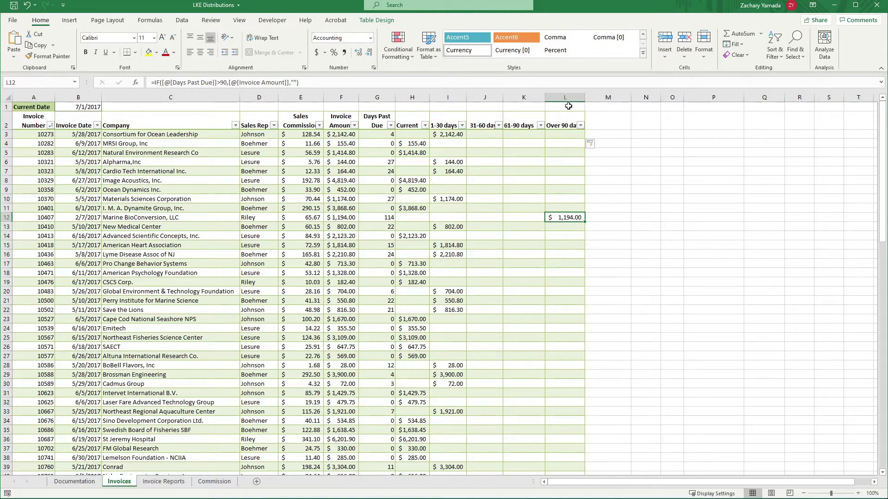
scroll(573, 235, down, 3)
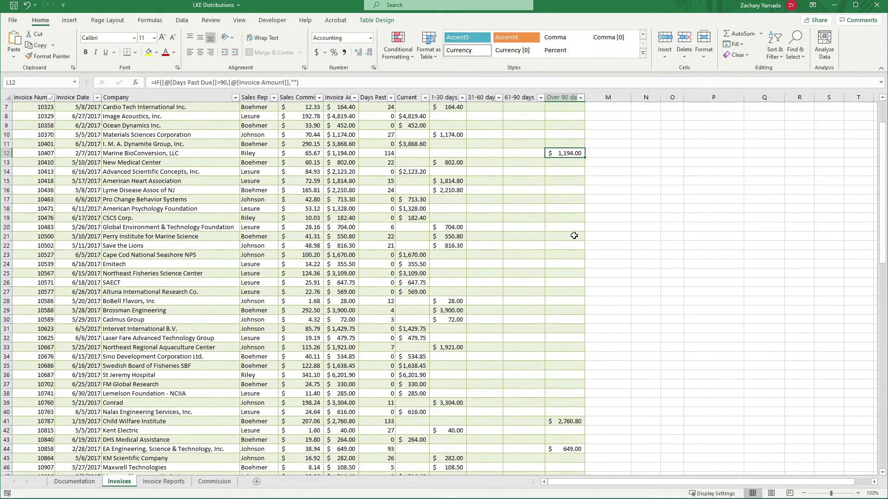
scroll(574, 236, up, 3)
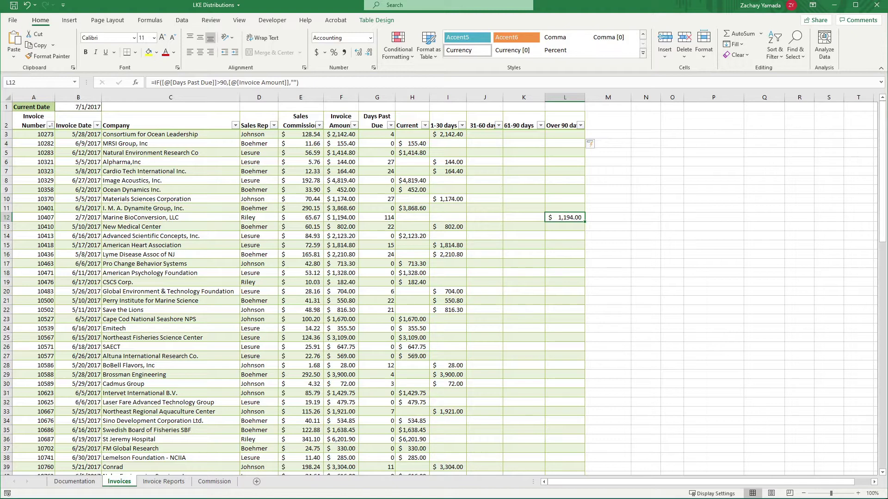
click(439, 245)
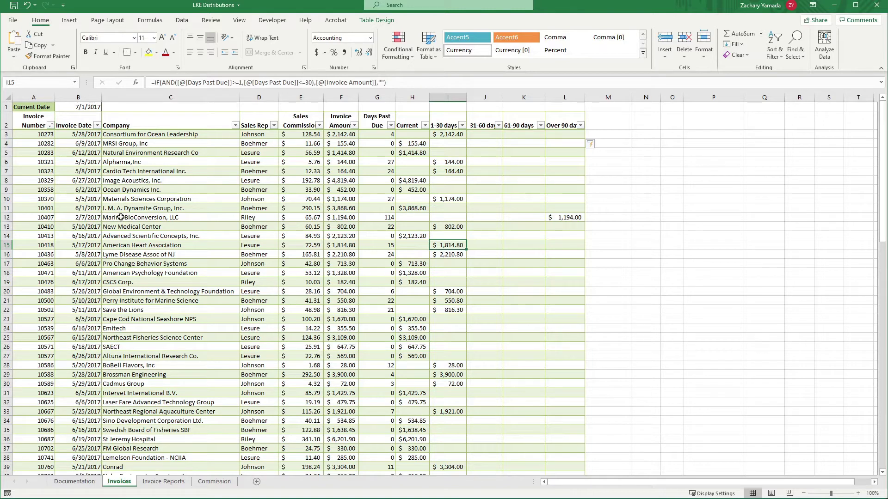
click(319, 382)
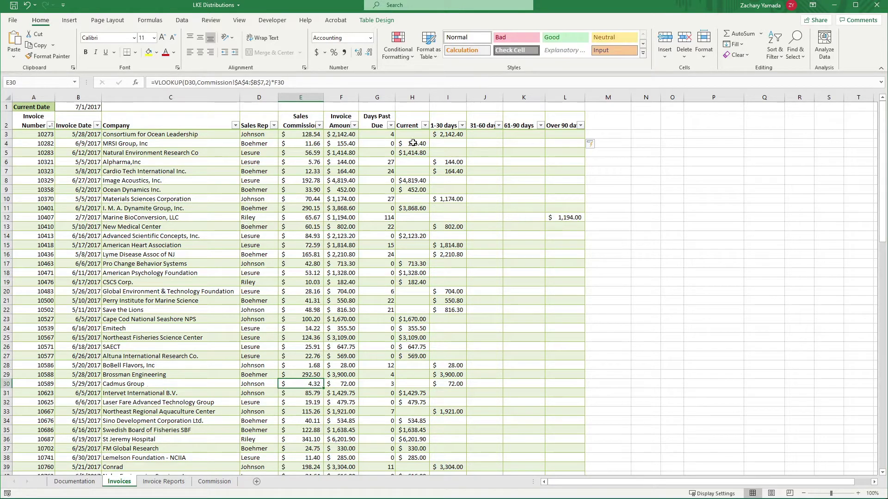
click(395, 171)
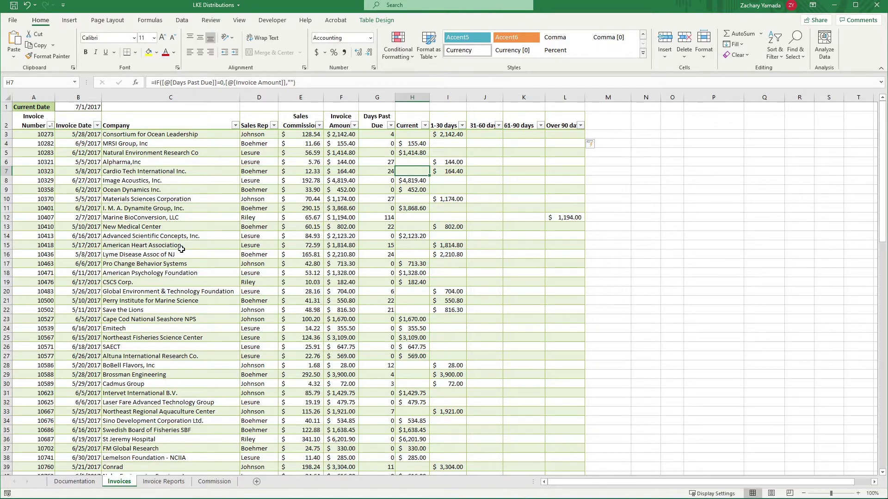
Create a copy of the Invoices worksheet in the same workbook, placed before the Invoice Reports sheet.
right_click(121, 482)
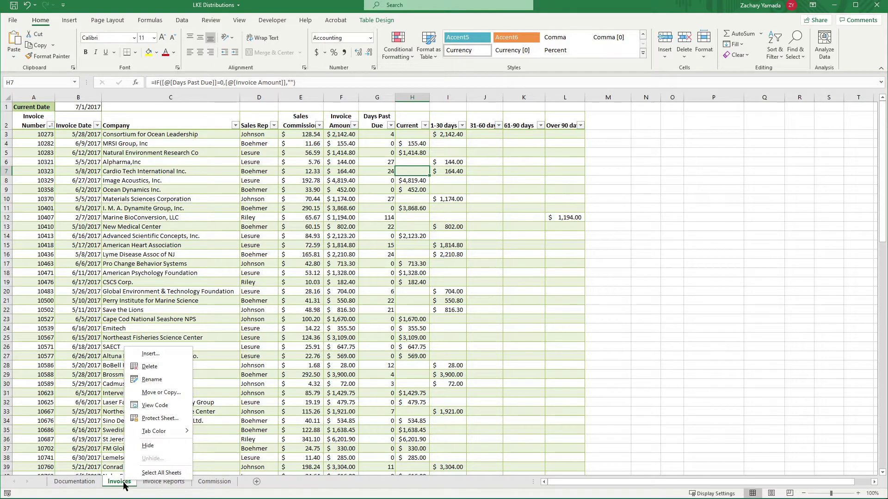
click(152, 397)
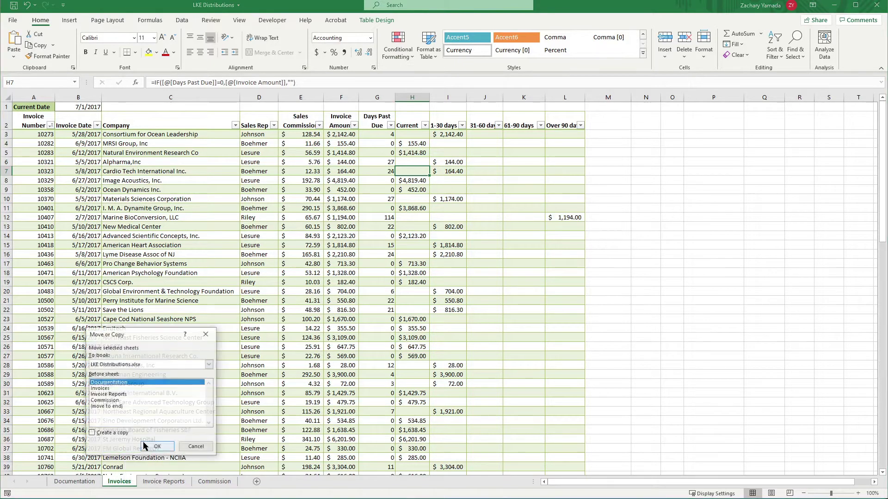
click(120, 389)
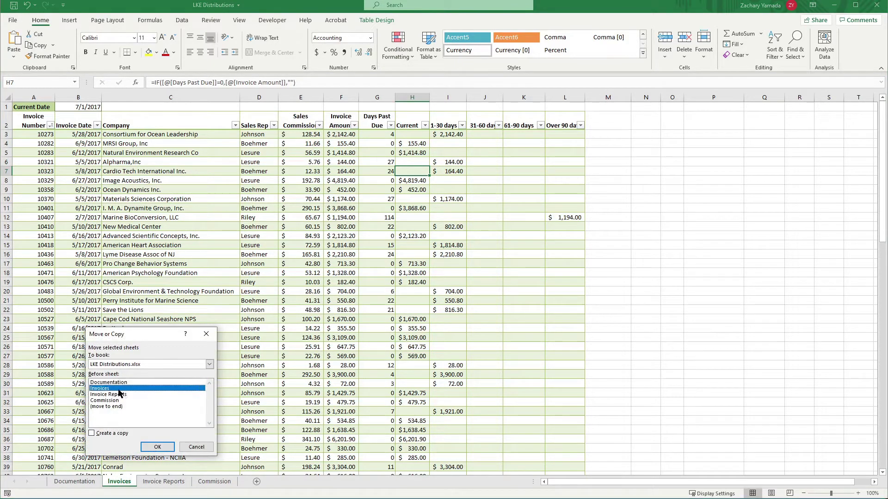
click(112, 395)
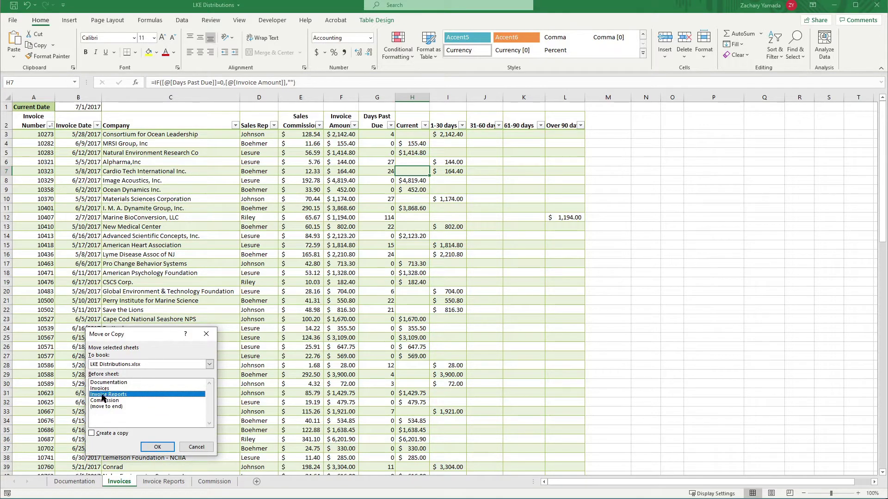
click(115, 433)
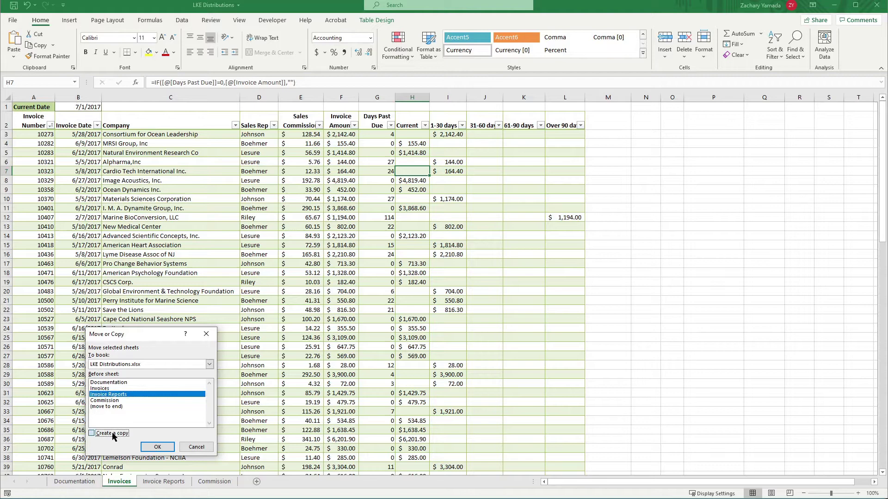
click(146, 446)
Rename the copied Invoices worksheet as Overdue Accounts.
double_click(155, 483)
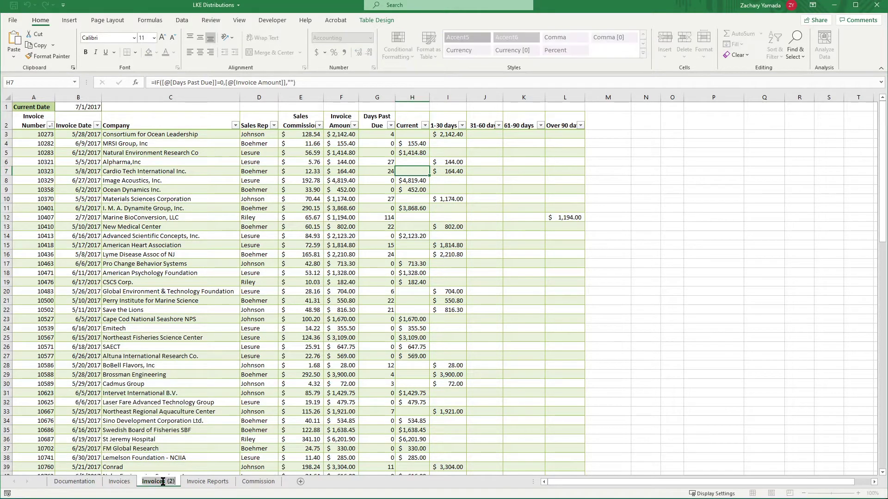
text(Overdue)
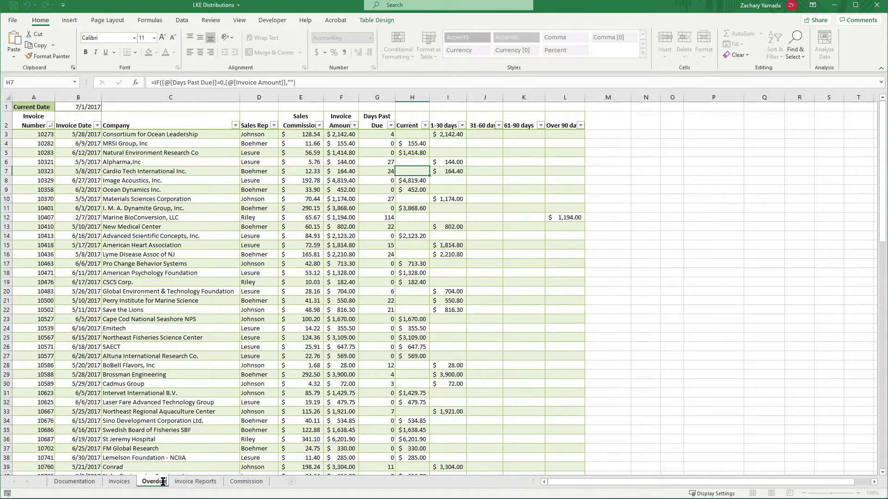
text( Accounts)
key(Return)
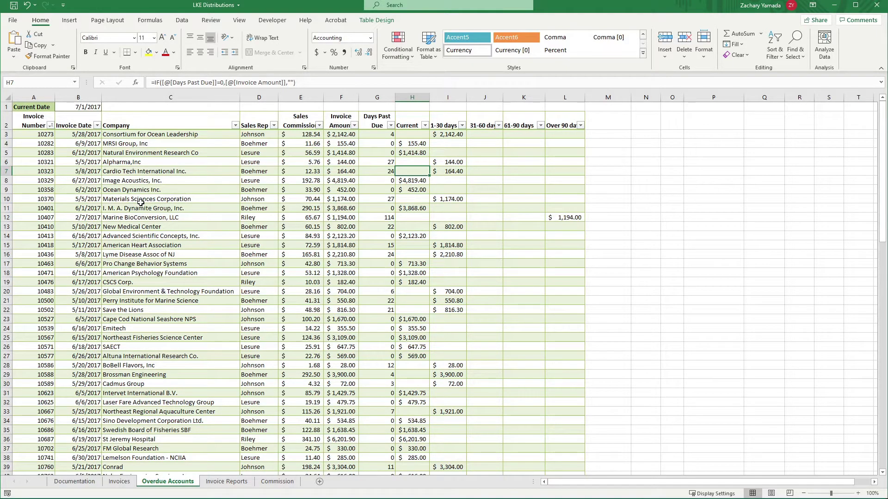
click(288, 202)
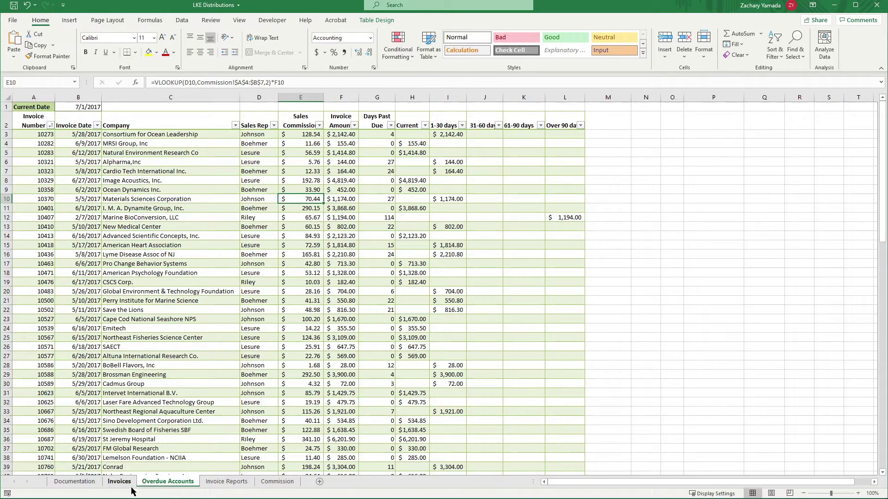
click(143, 301)
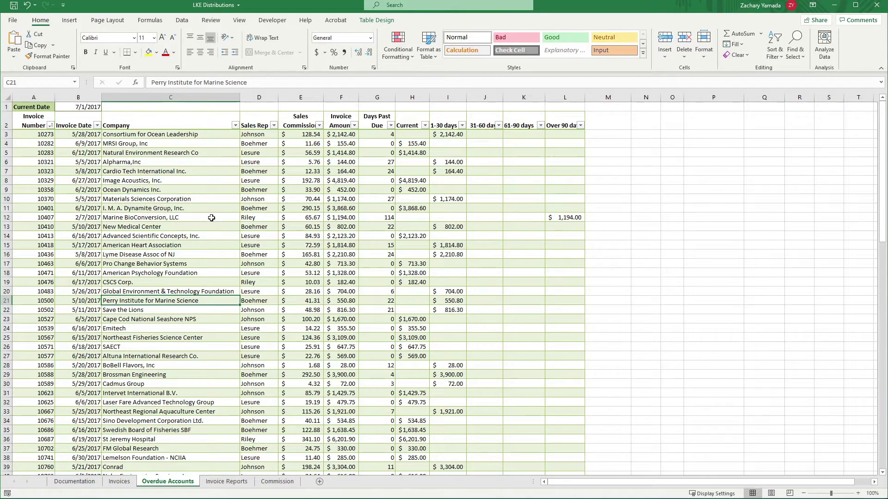
click(377, 152)
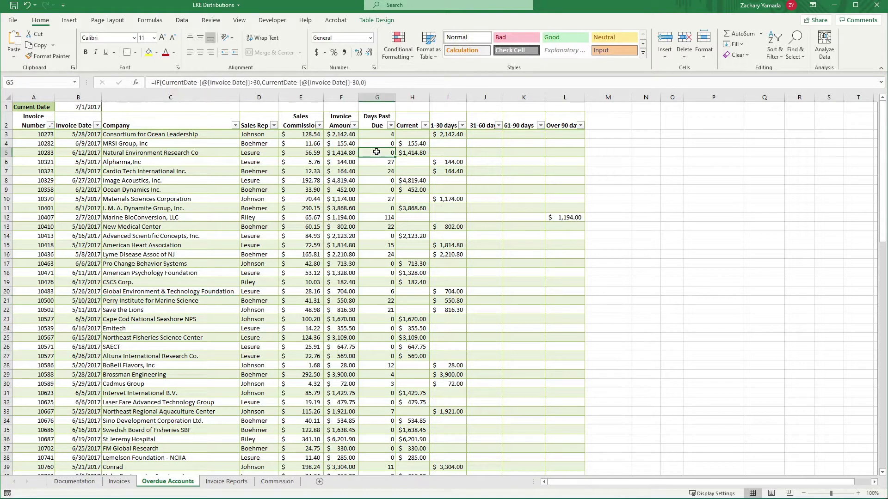
Filter the Overdue Accounts table to show only rows with Days Past Due greater than 0.
click(424, 126)
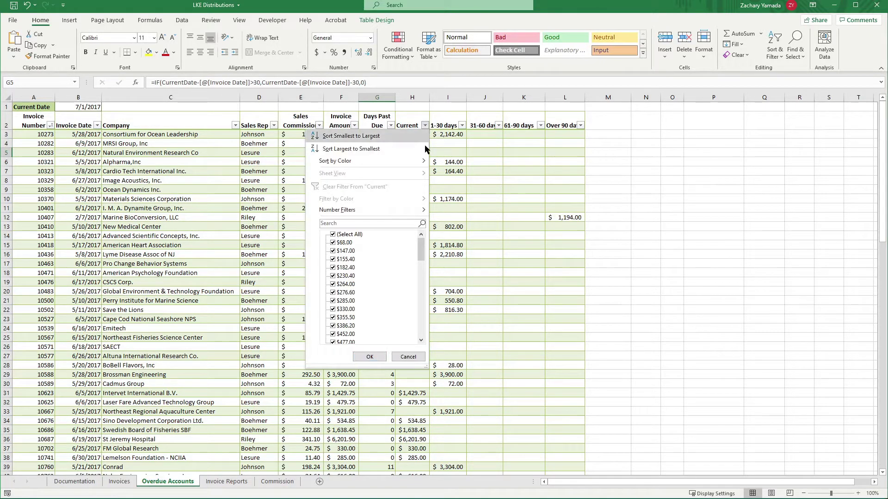
click(425, 126)
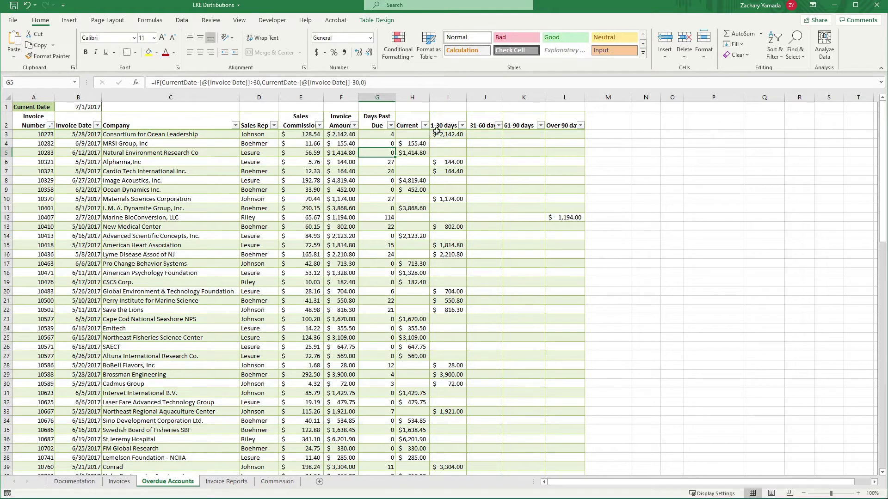
click(391, 125)
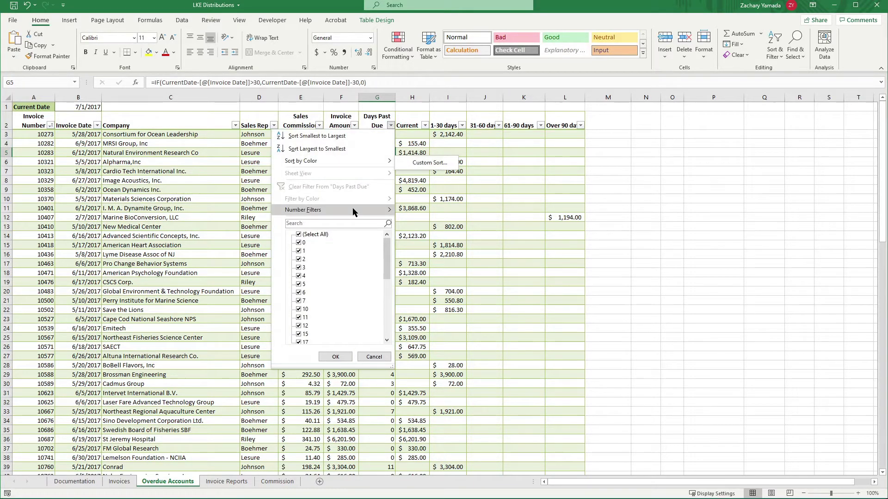
mouse_move(375, 211)
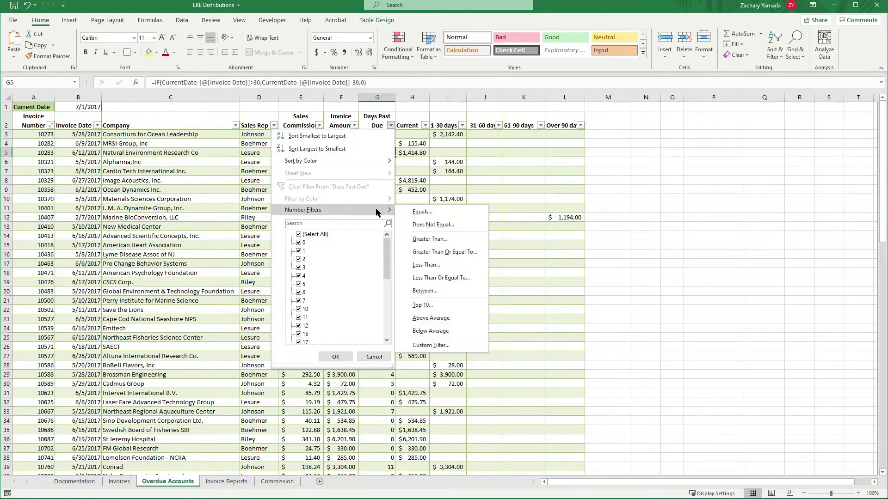
click(440, 242)
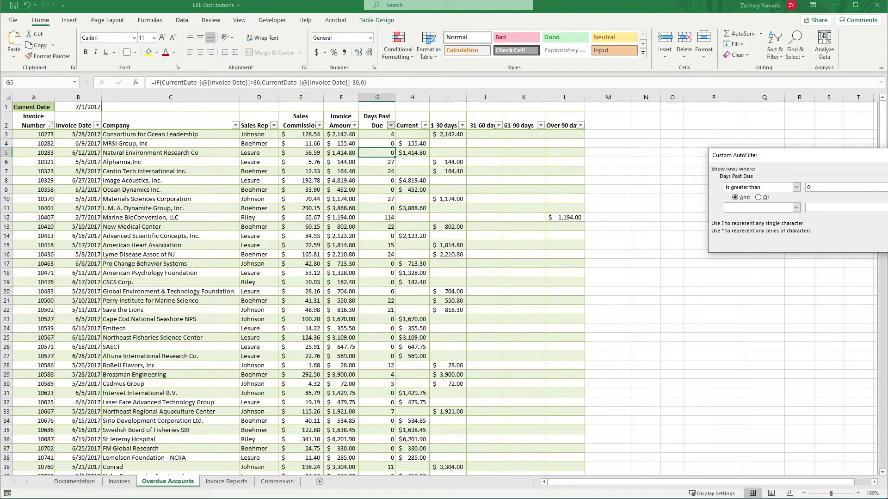
key(Return)
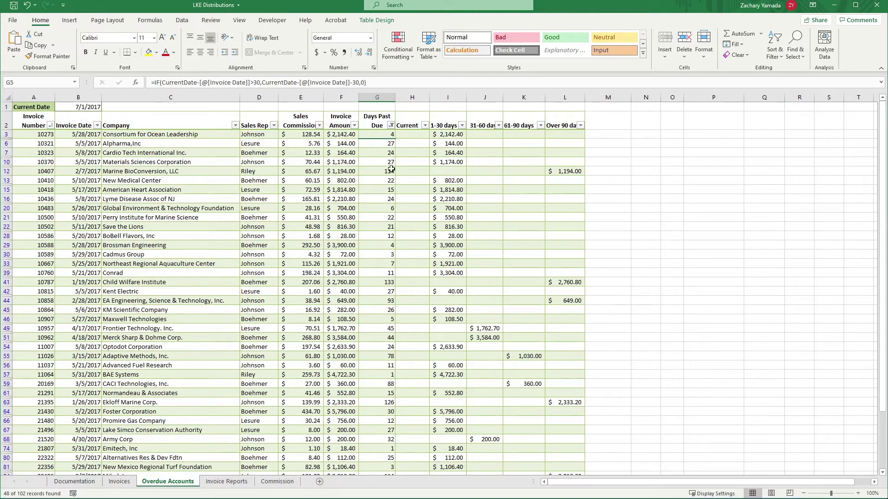
Sort the filtered overdue invoices by Invoice Date from oldest to newest.
scroll(421, 176, down, 2)
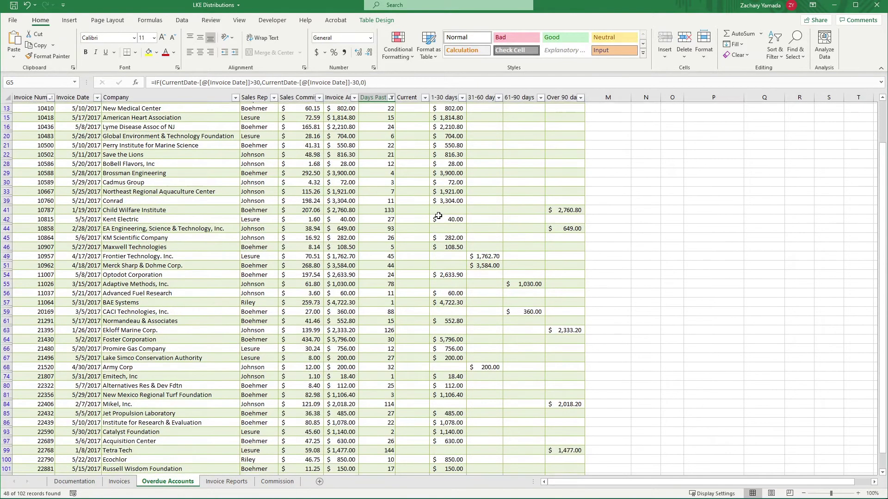
scroll(430, 165, up, 2)
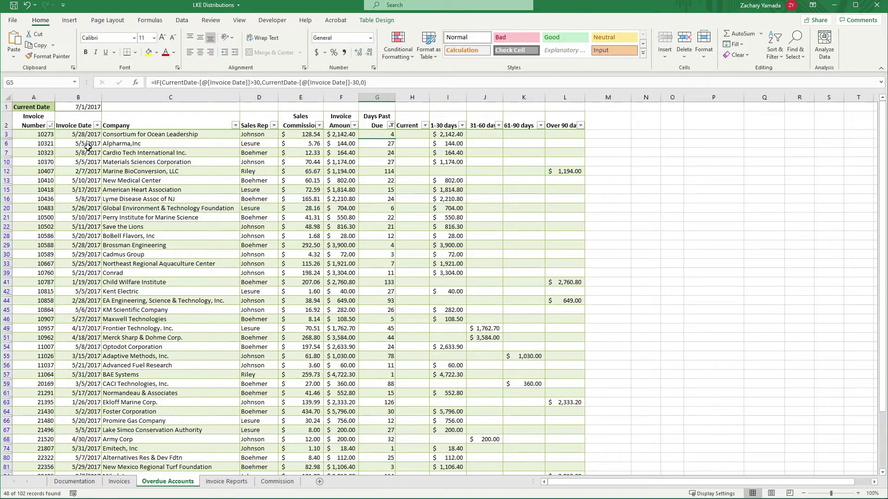
click(97, 126)
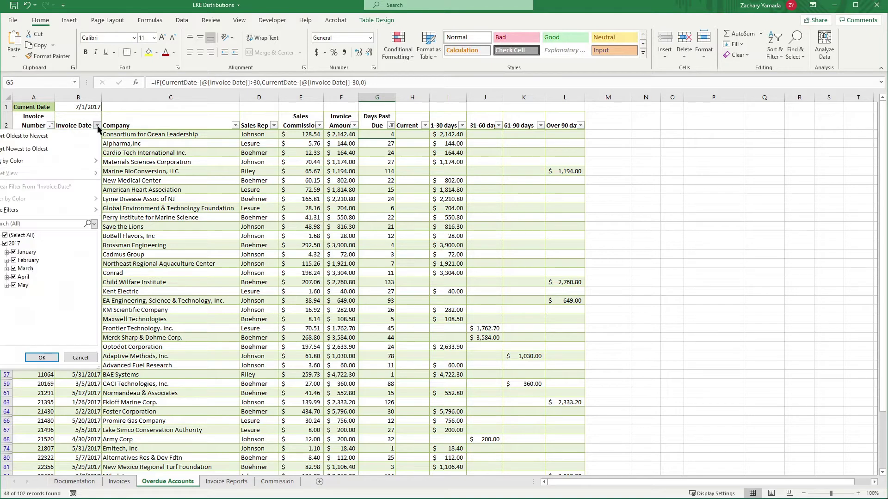
click(75, 136)
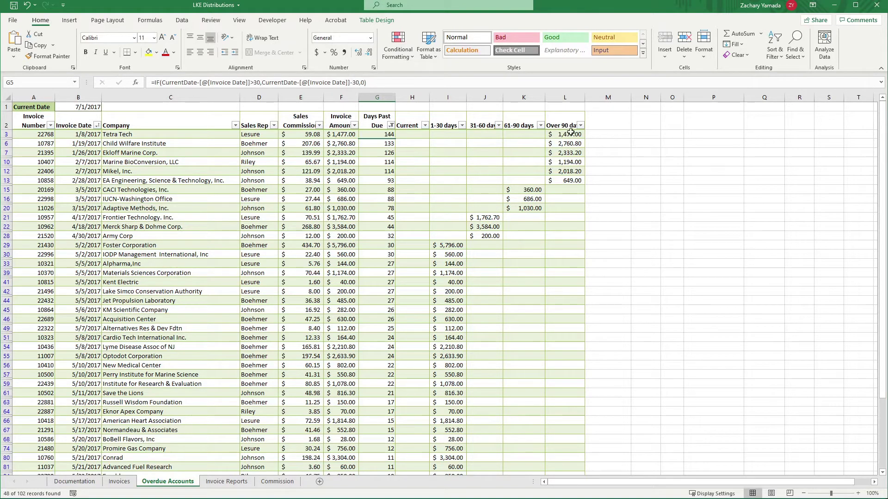
Review the sorted amounts in the Over 90 to 1-30 days columns and the empty row 105 below the table.
drag(570, 134, 574, 181)
click(589, 164)
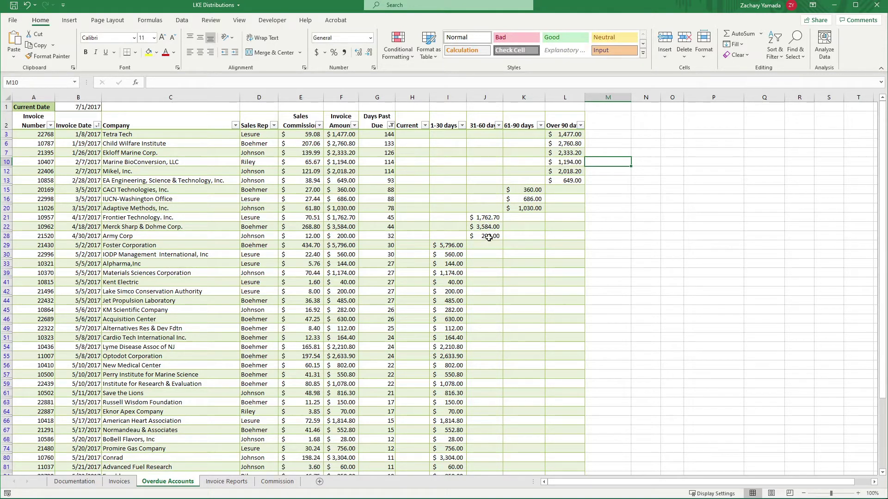
scroll(476, 187, down, 3)
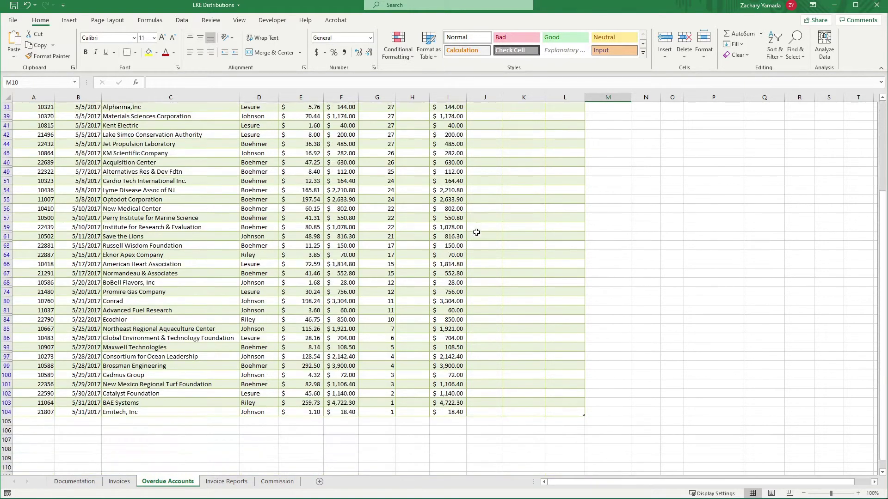
scroll(477, 232, up, 3)
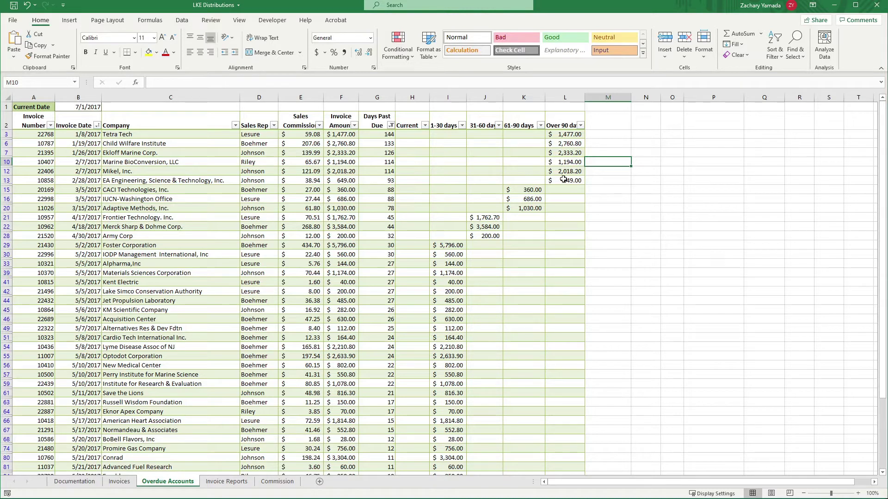
scroll(564, 180, down, 5)
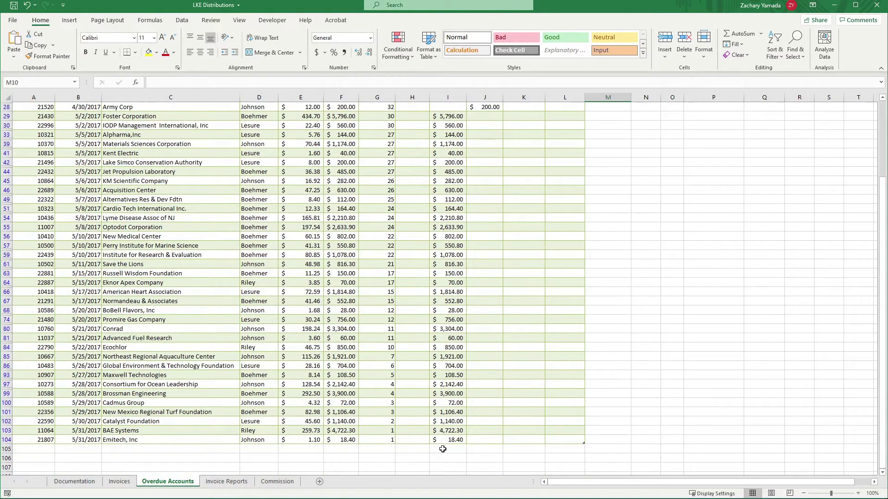
drag(442, 449, 575, 448)
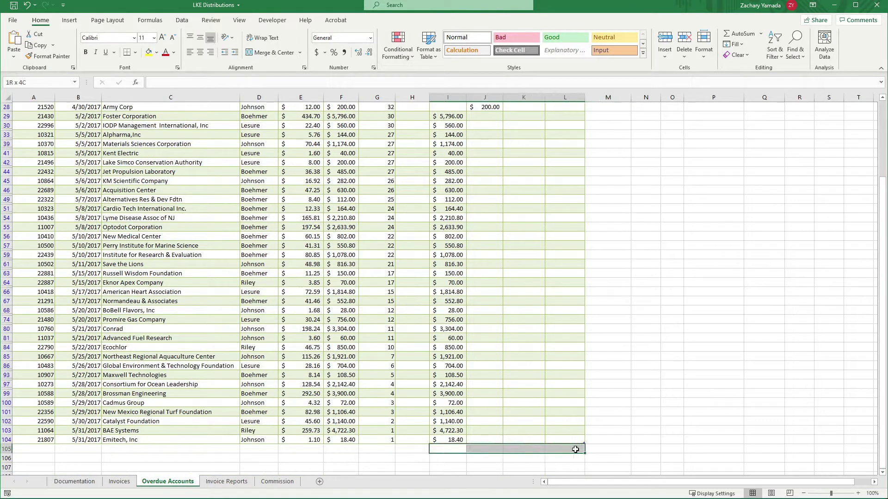
scroll(575, 448, up, 9)
scroll(530, 333, down, 3)
scroll(530, 332, up, 3)
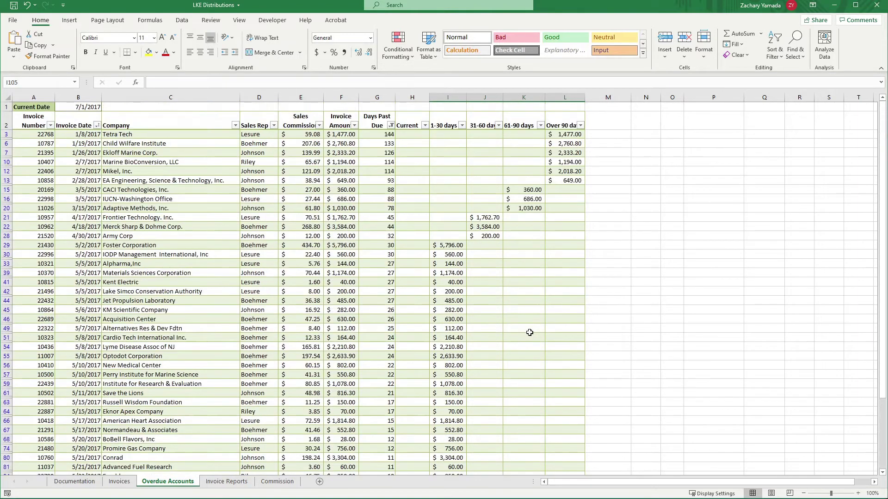
Add a total row to the Overdue Accounts table and review it below the last invoice.
click(428, 192)
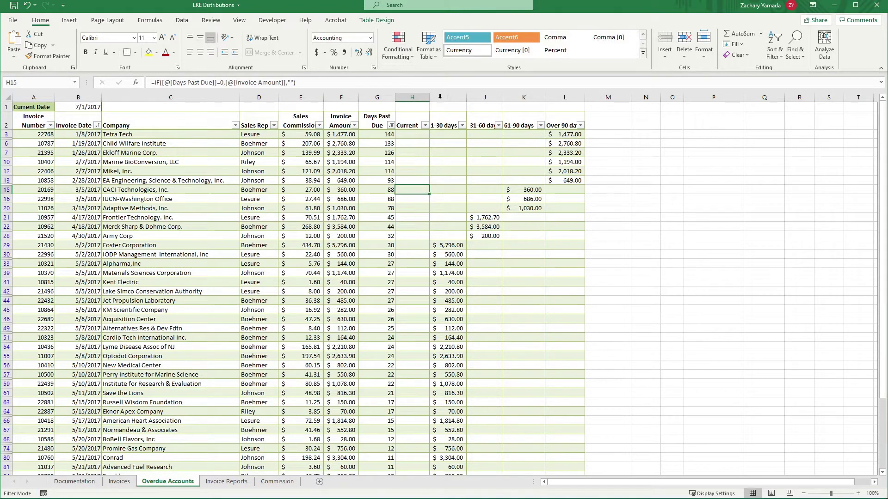
click(368, 22)
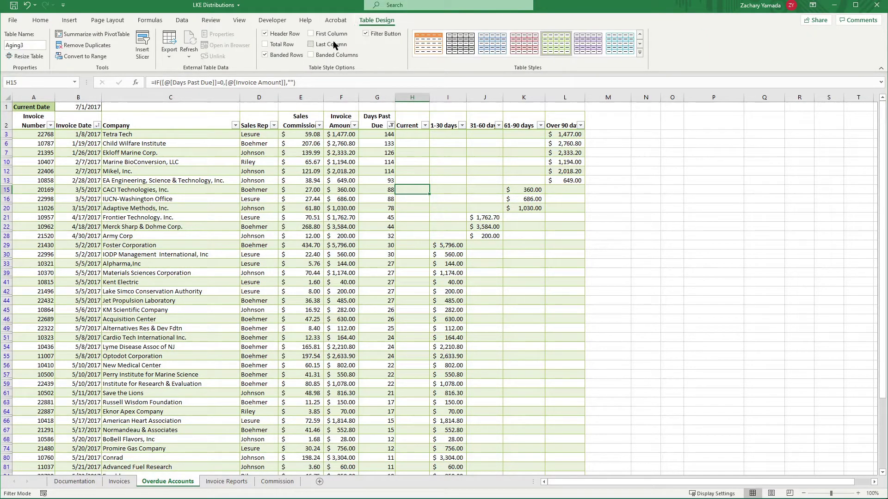
click(285, 46)
click(574, 245)
scroll(575, 241, down, 6)
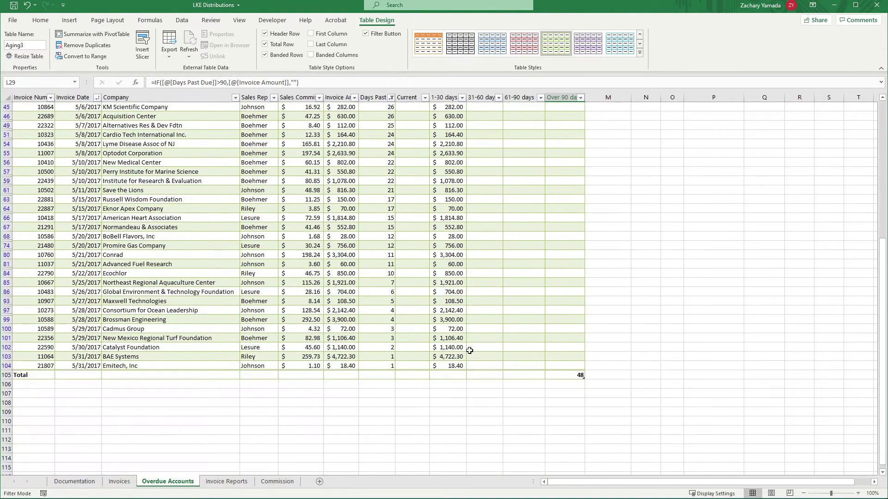
scroll(521, 381, up, 2)
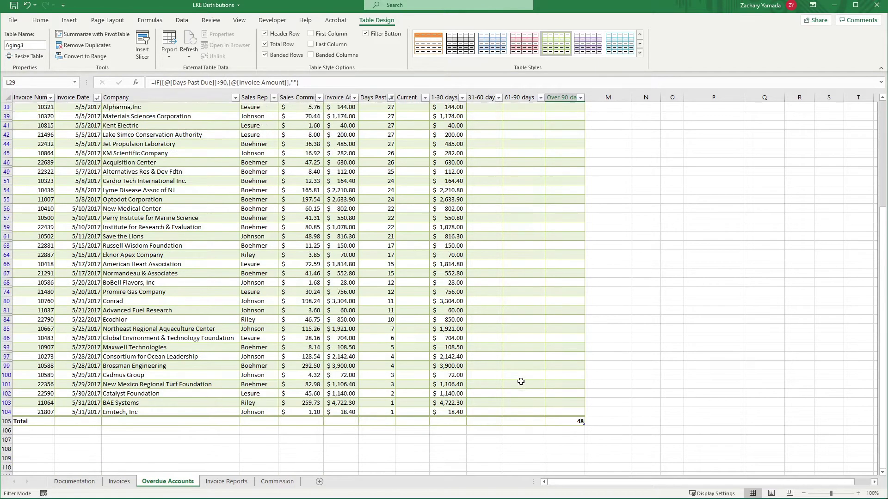
scroll(520, 381, down, 2)
scroll(546, 370, up, 2)
scroll(573, 411, up, 6)
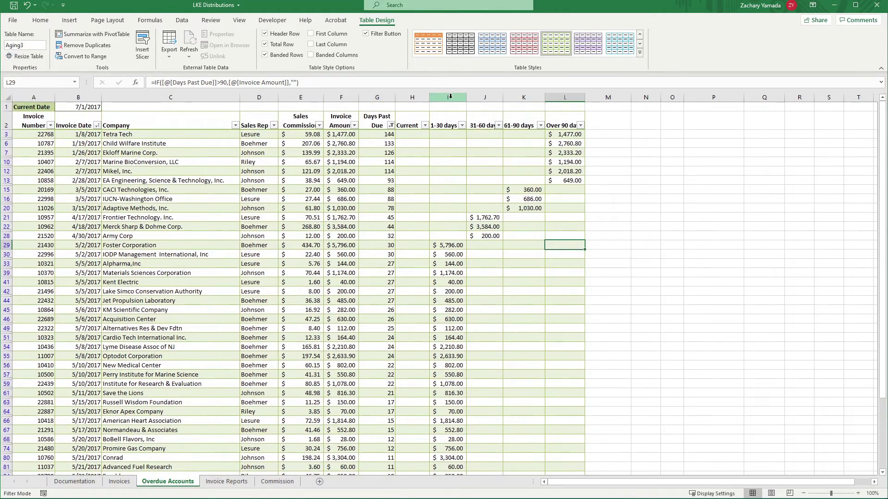
Set the total row to Sum for the 1-30 days and 31-60 days columns.
click(448, 97)
click(482, 98)
click(523, 97)
click(564, 98)
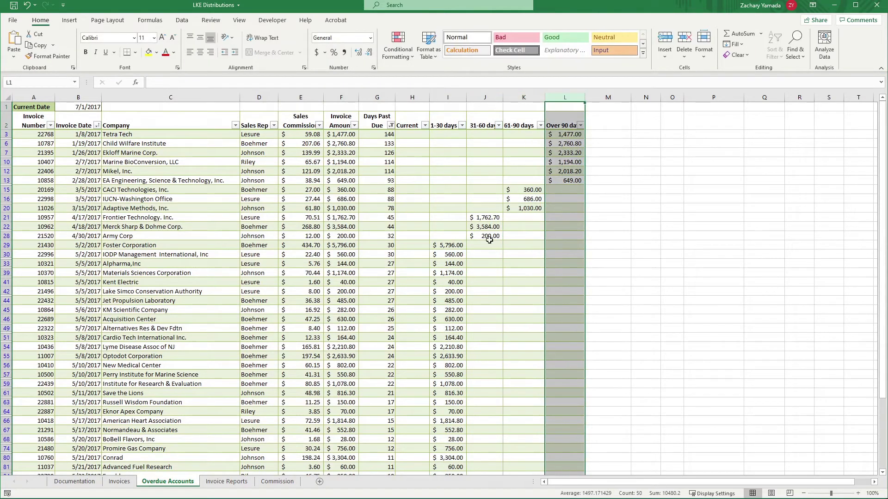
scroll(462, 342, down, 7)
click(453, 375)
click(470, 375)
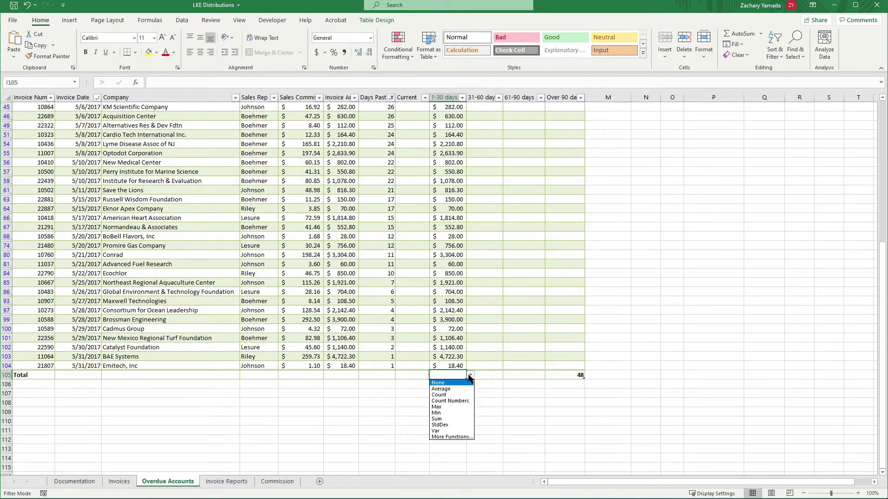
click(461, 419)
click(499, 376)
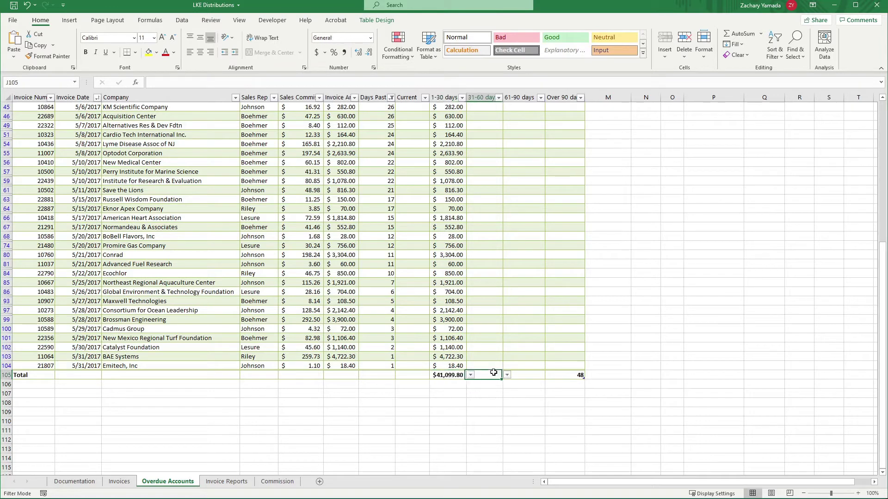
click(507, 375)
click(486, 419)
Set the total row to Sum for the 61-90 days and Over 90 days columns.
click(531, 374)
click(549, 375)
click(510, 419)
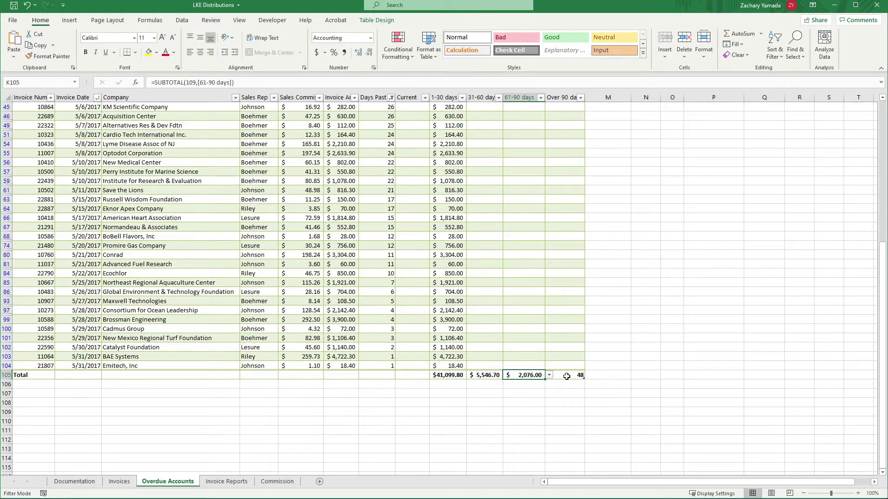
click(571, 375)
click(589, 375)
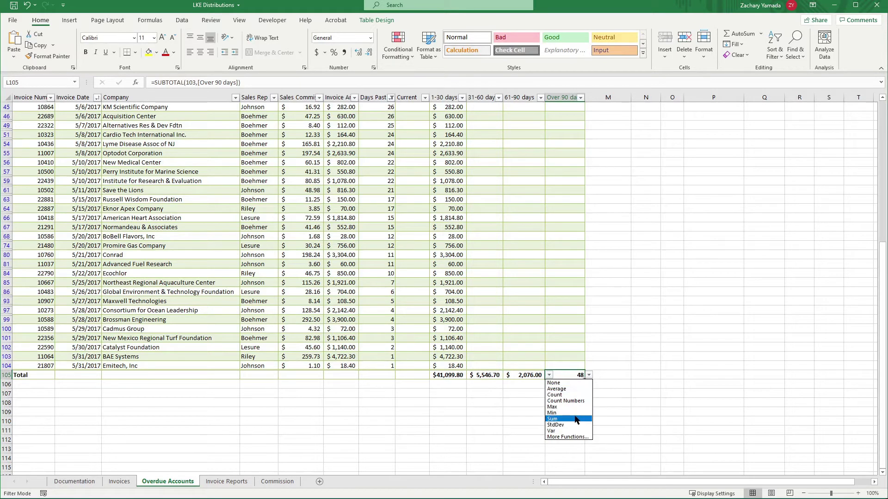
click(555, 419)
click(610, 411)
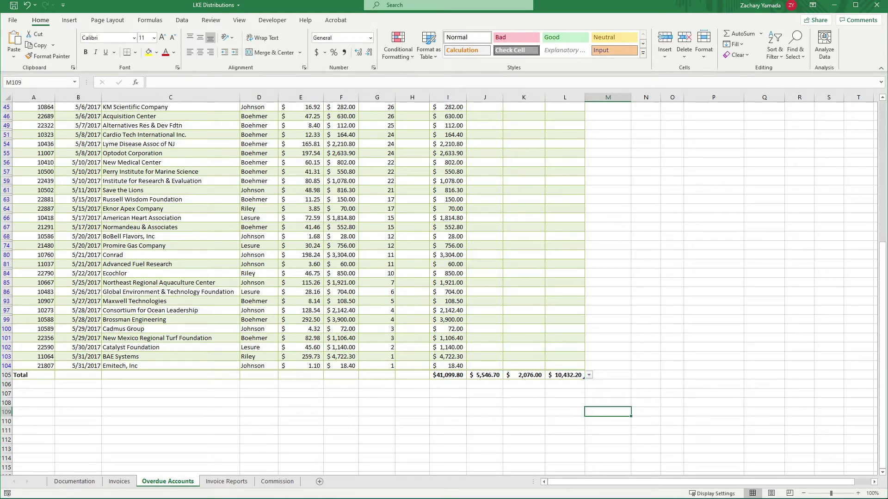
Delete the Total label from cell A105 in the table's total row.
click(34, 376)
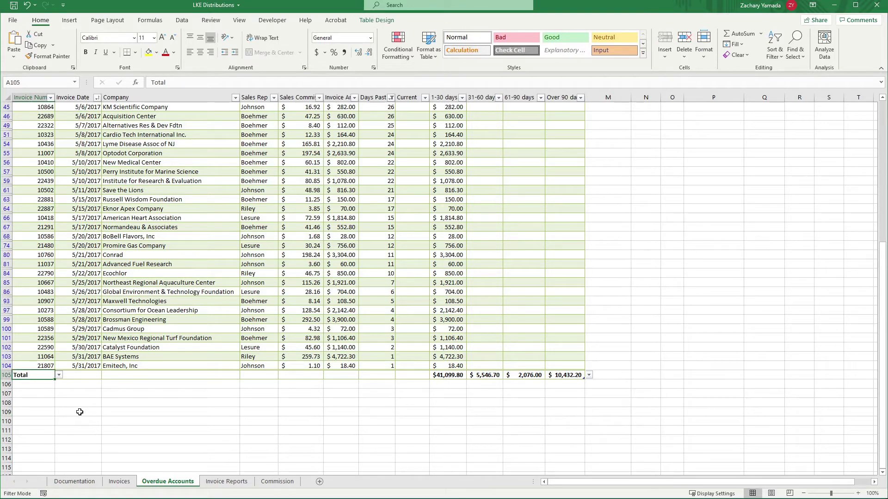
key(Delete)
click(364, 428)
Hide columns D through H, from Sales Rep to Current, on the Overdue Accounts sheet.
scroll(303, 290, up, 5)
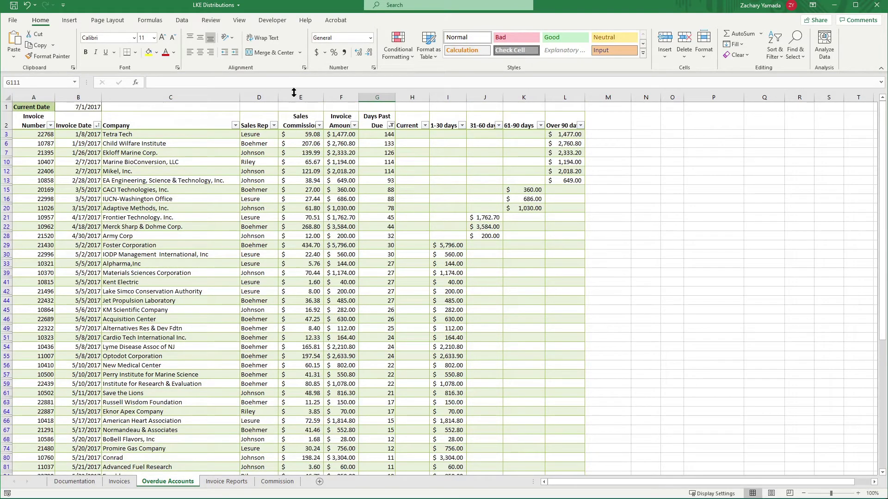
drag(271, 97, 418, 95)
right_click(418, 97)
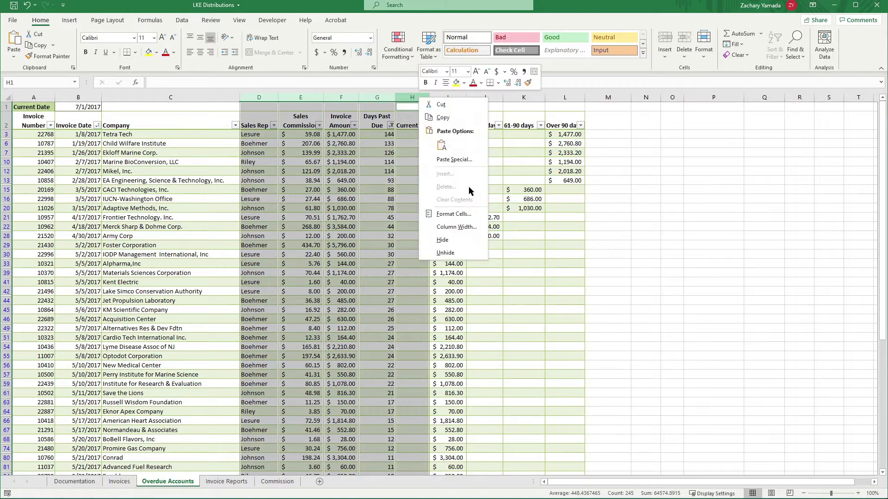
click(453, 242)
click(444, 229)
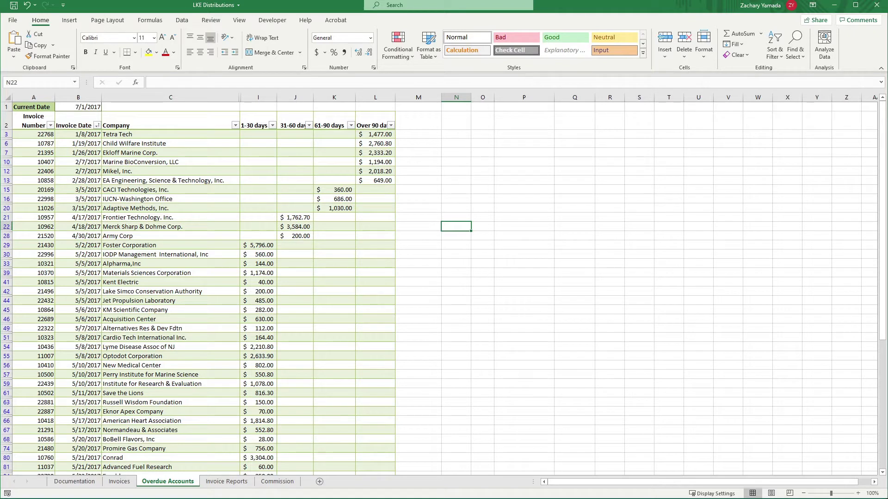
Turn off the filter buttons in the header row of the Overdue Accounts table.
click(346, 321)
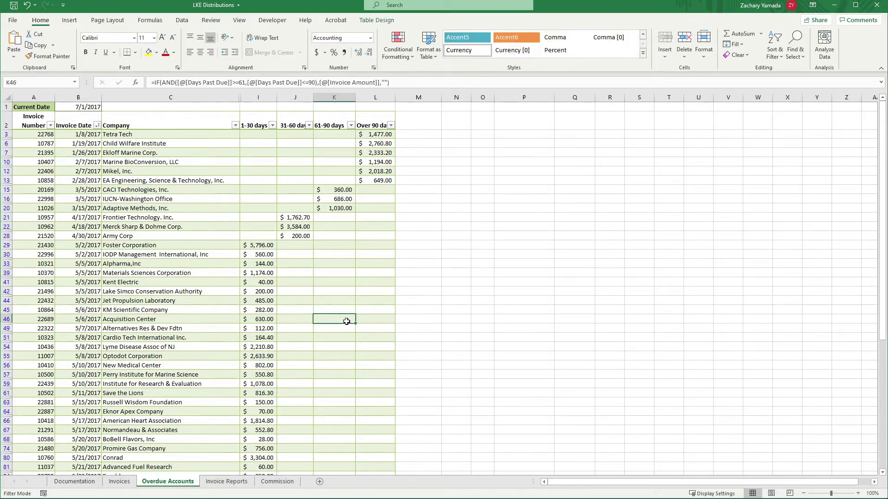
click(287, 163)
click(363, 22)
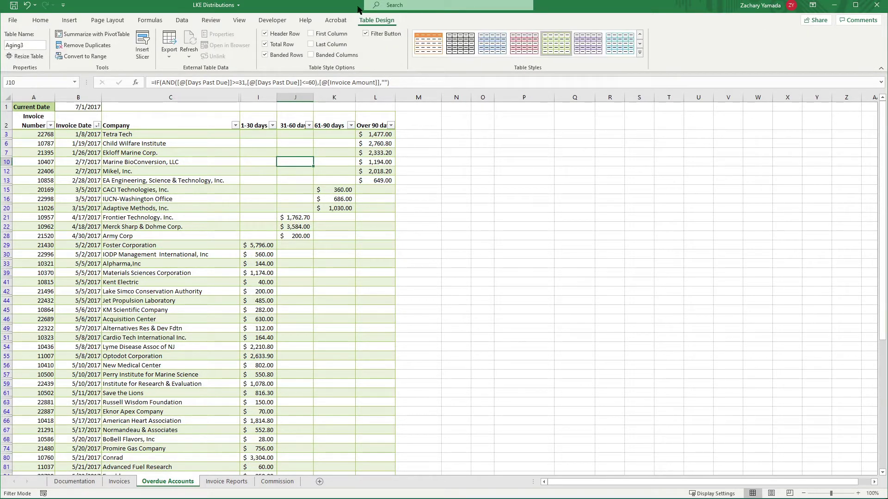
click(382, 35)
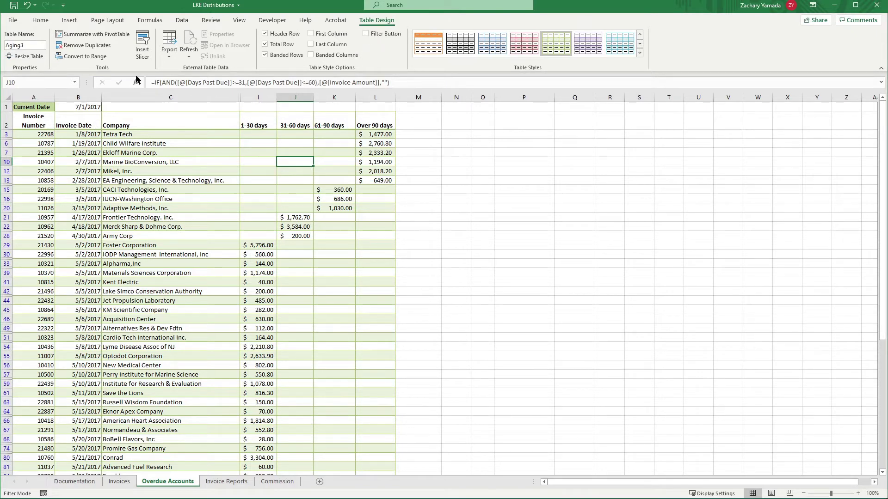
Hide the gridlines on the Overdue Accounts worksheet.
click(41, 20)
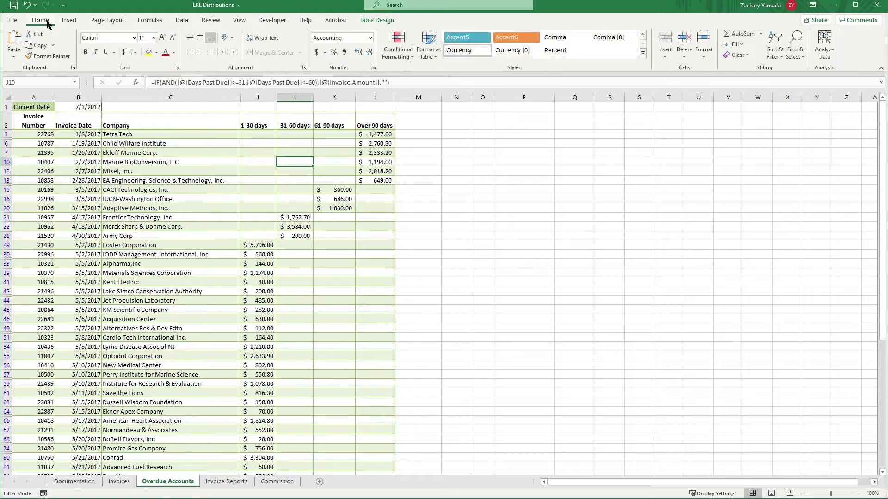
click(239, 20)
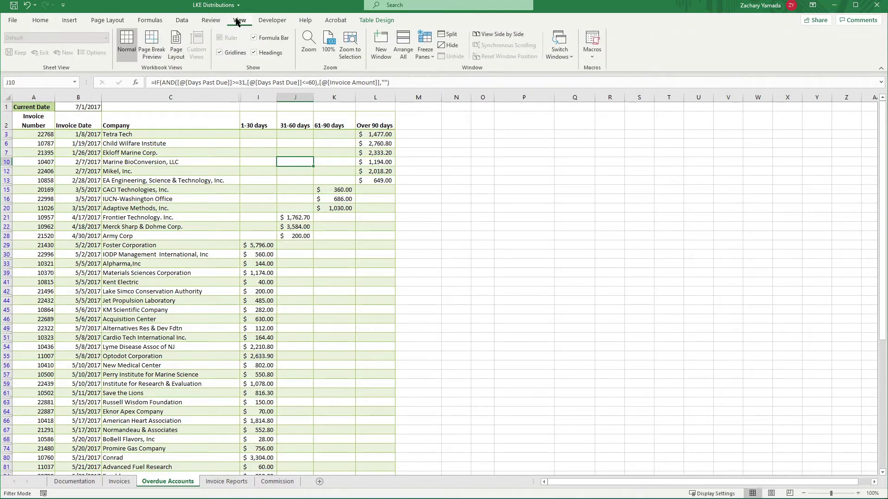
click(229, 55)
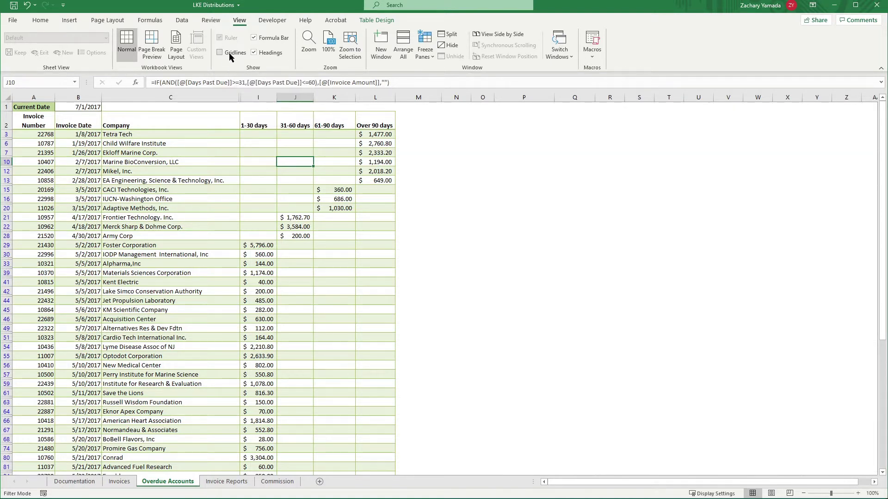
click(455, 171)
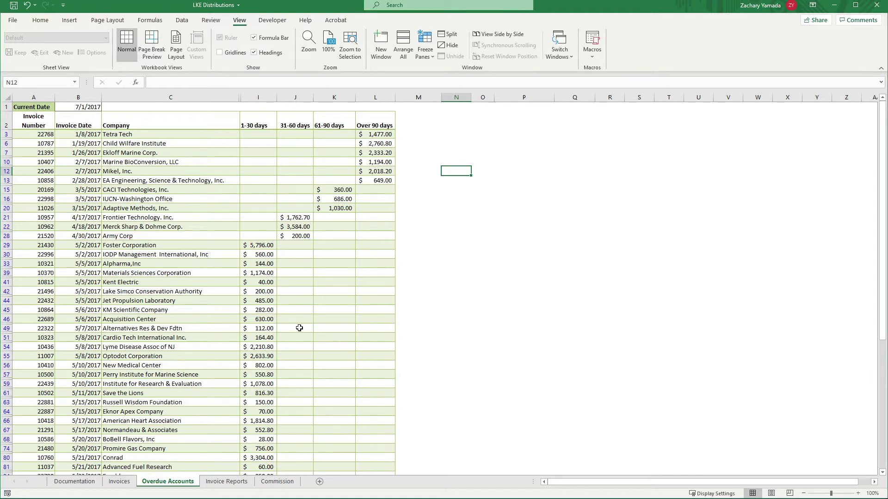
scroll(299, 328, down, 1)
scroll(176, 278, up, 1)
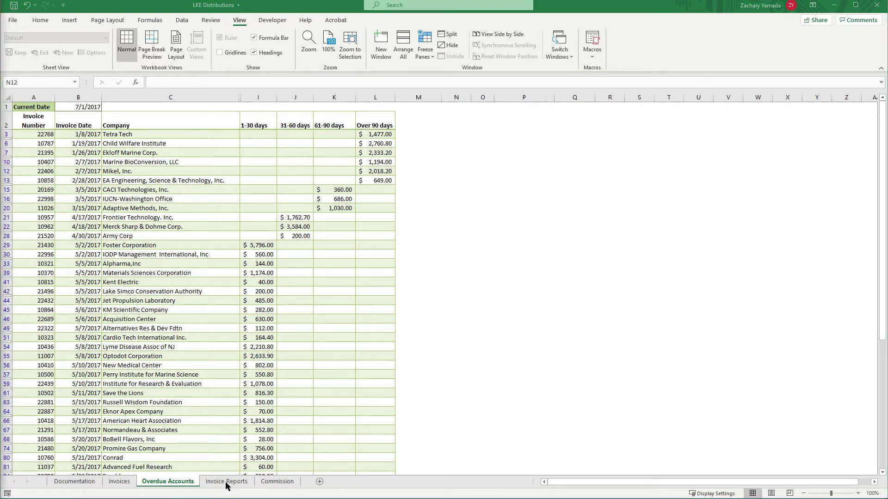
Examine the rep names in A3:A6 and the invoice count formulas of the Sales Rep Analysis on the Invoice Reports sheet.
click(225, 484)
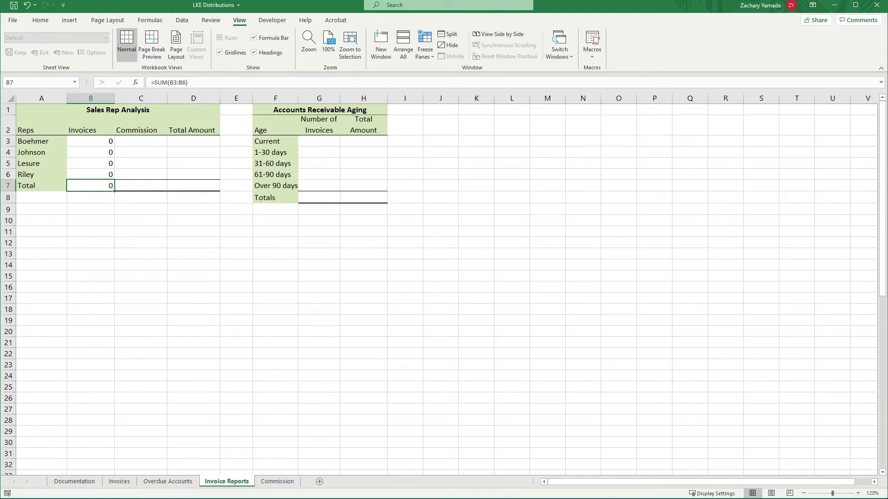
click(107, 141)
click(107, 153)
click(103, 173)
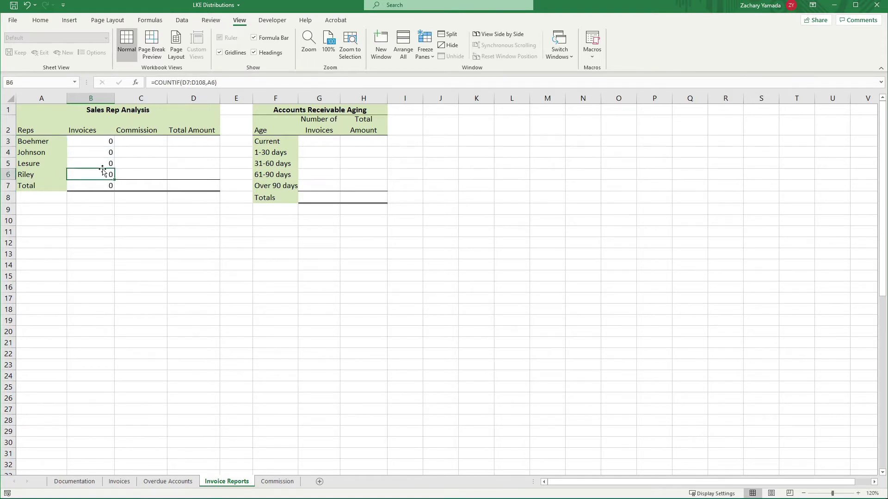
click(101, 141)
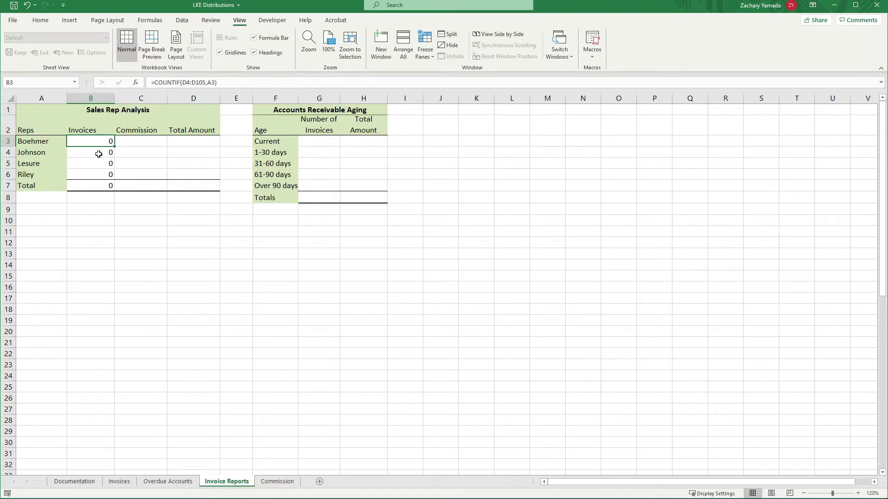
click(37, 142)
drag(37, 157, 37, 169)
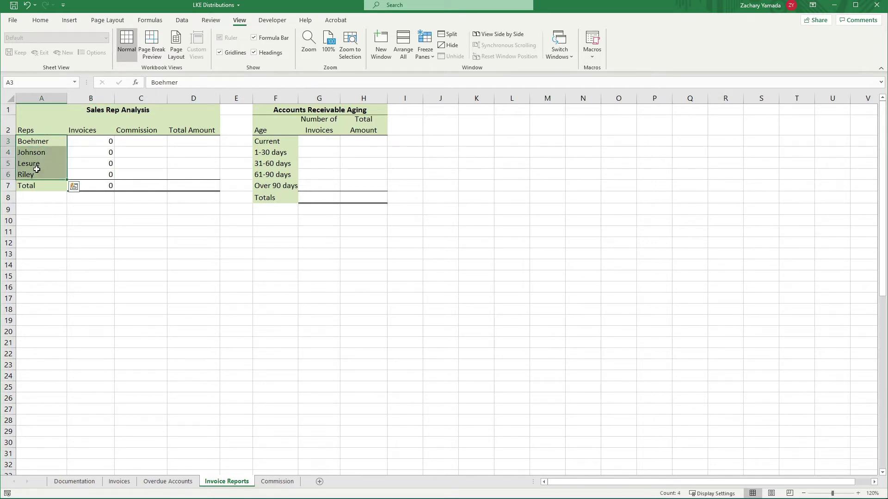
click(82, 140)
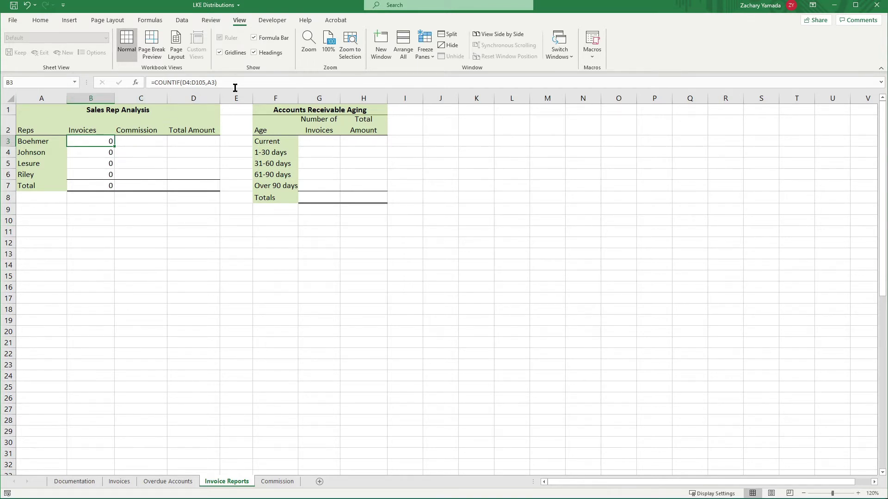
Inspect the range and criteria arguments of the COUNTIF formula in B3, leaving the formula as it is.
double_click(96, 141)
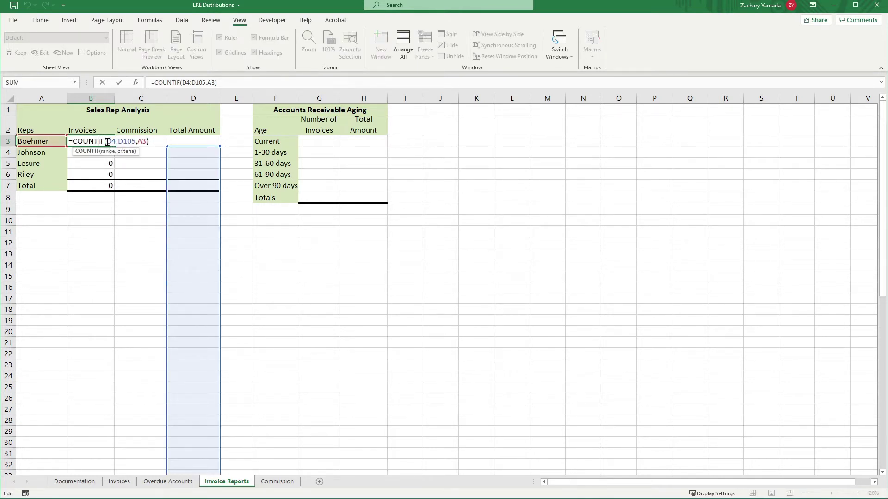
drag(108, 142, 136, 141)
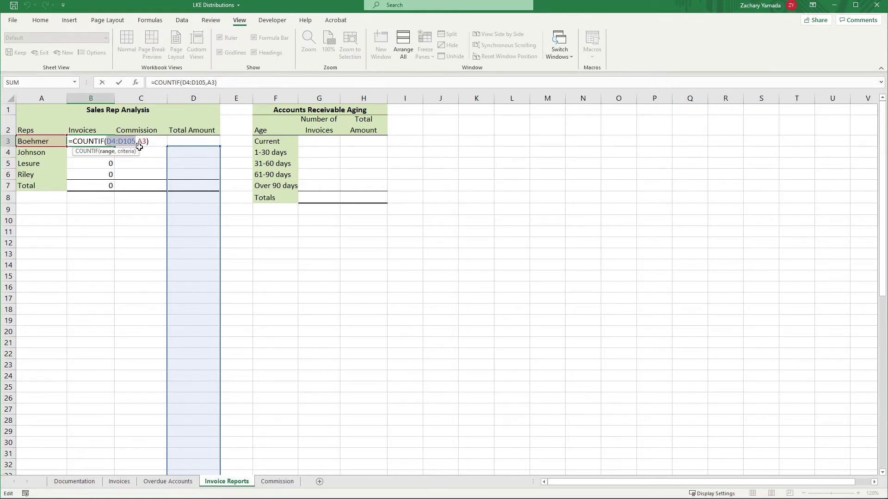
double_click(142, 141)
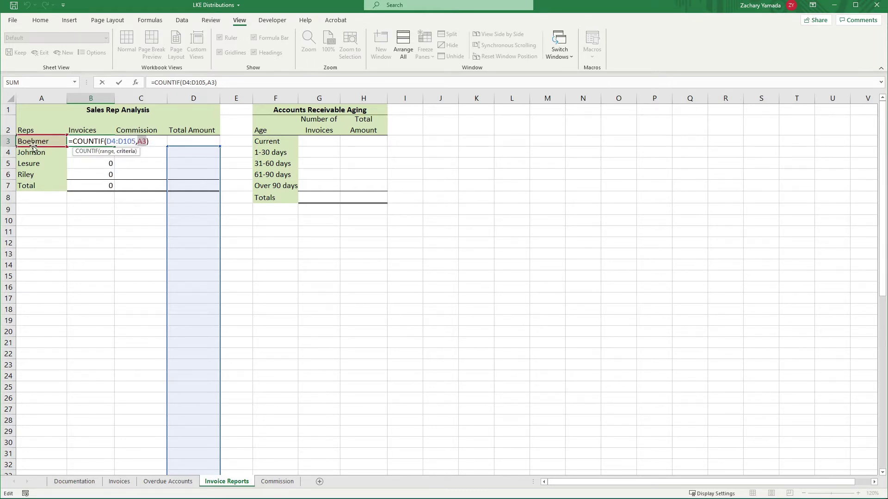
key(Escape)
double_click(77, 142)
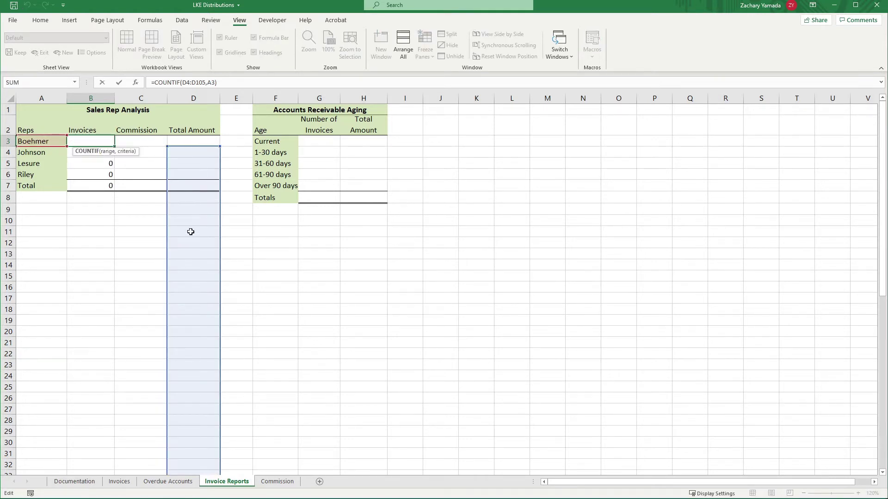
scroll(190, 244, down, 7)
scroll(190, 244, up, 7)
key(Escape)
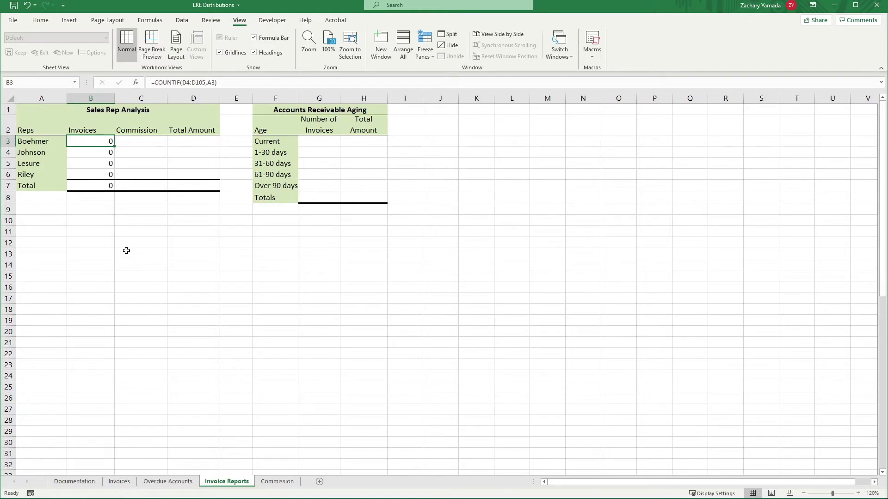
Compare the range argument of the COUNTIF formula in B3 with the Sales Rep column on the Invoices sheet.
drag(182, 82, 198, 84)
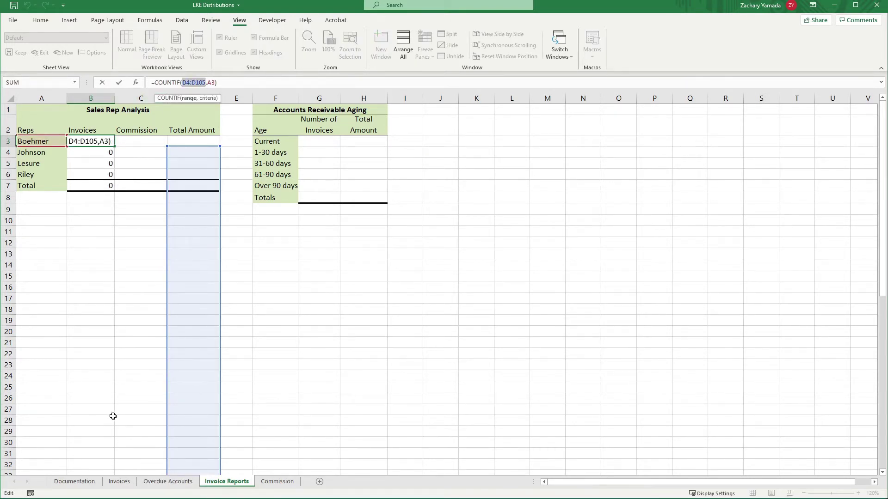
key(Escape)
click(119, 481)
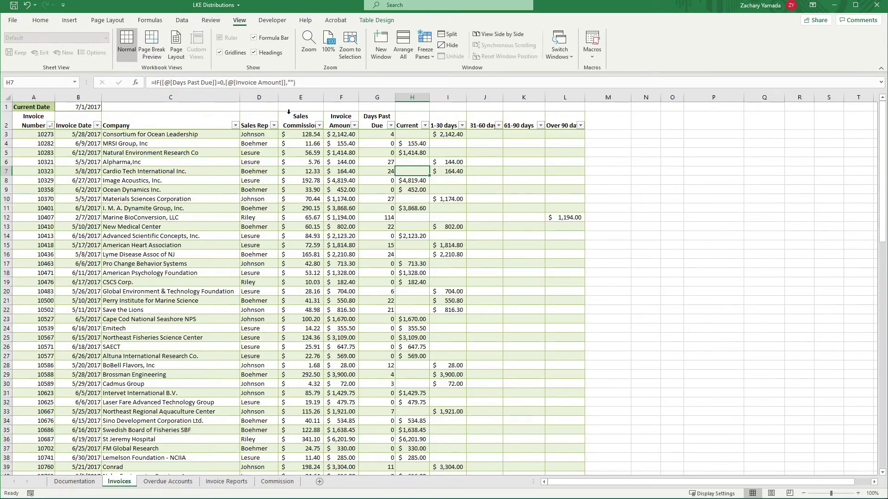
click(266, 92)
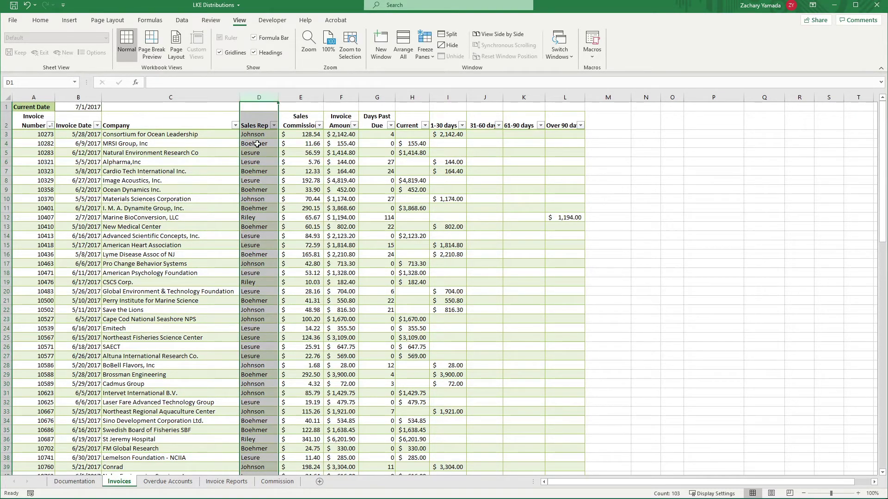
scroll(257, 195, down, 2)
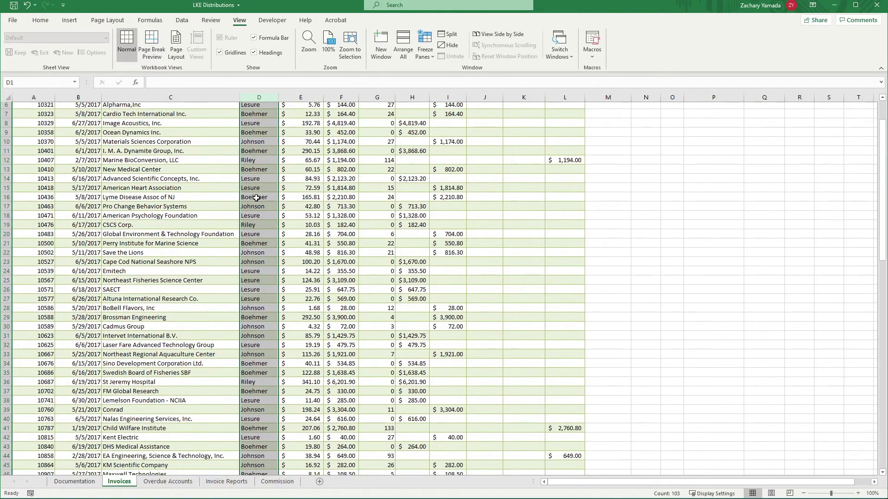
scroll(257, 198, up, 2)
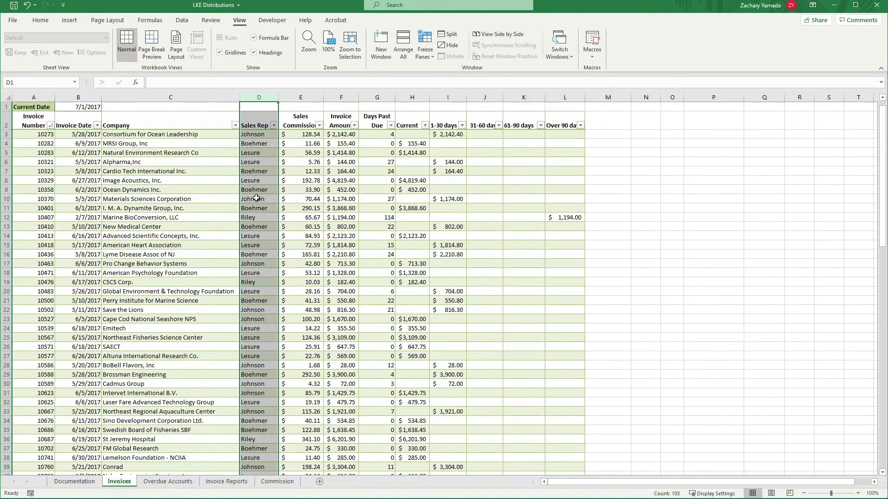
Point the COUNTIF range in B3 on Invoice Reports to the Invoices sheet, making the formula =COUNTIF(Invoices!D4:D105,A3).
click(226, 481)
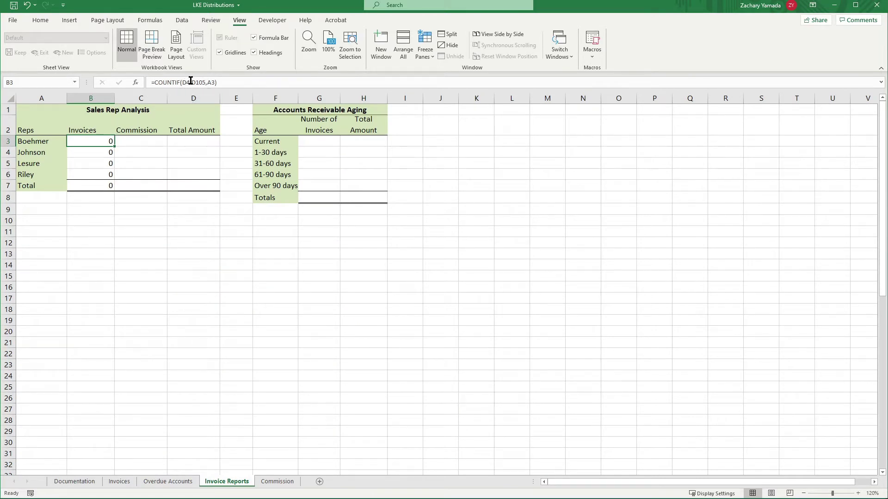
drag(183, 82, 198, 82)
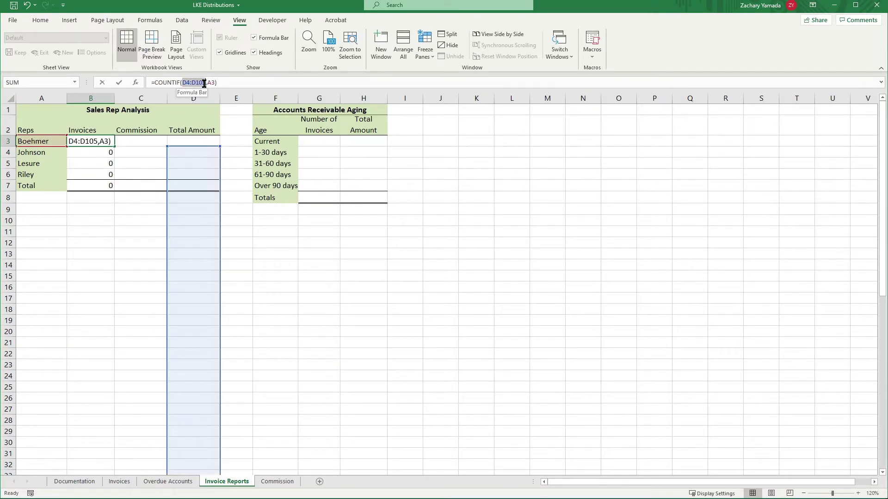
click(188, 83)
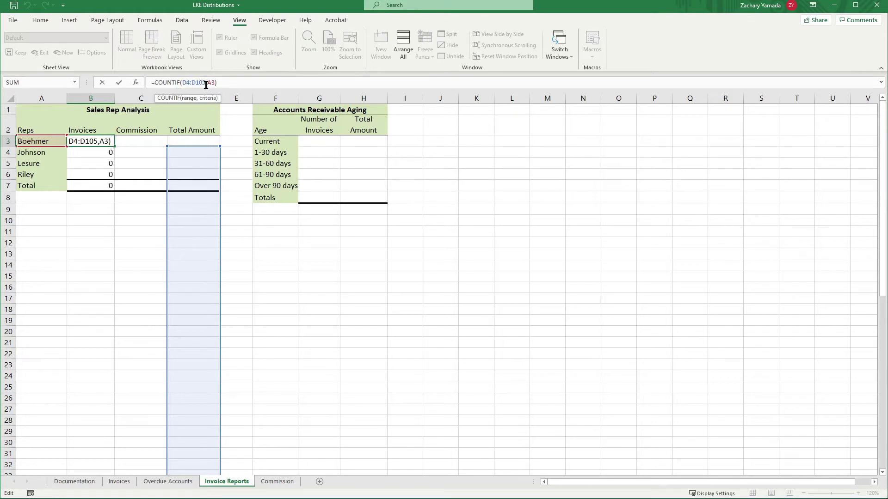
click(181, 82)
text(Invoices!)
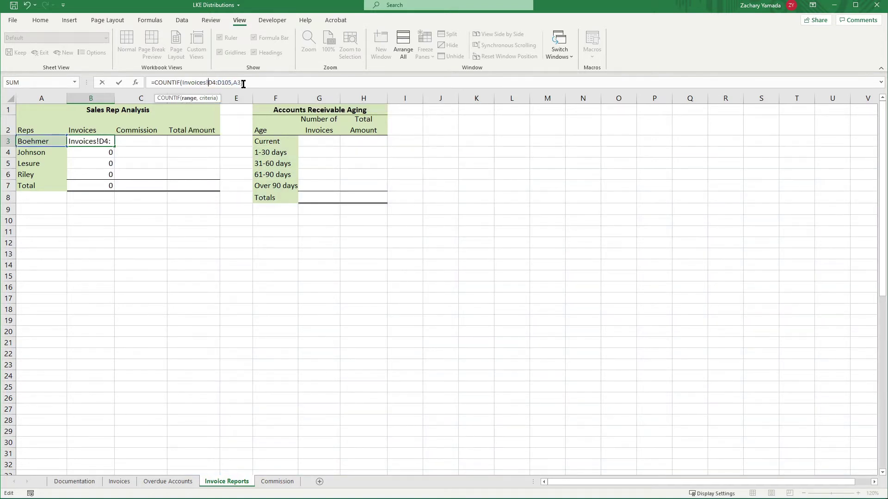
key(Return)
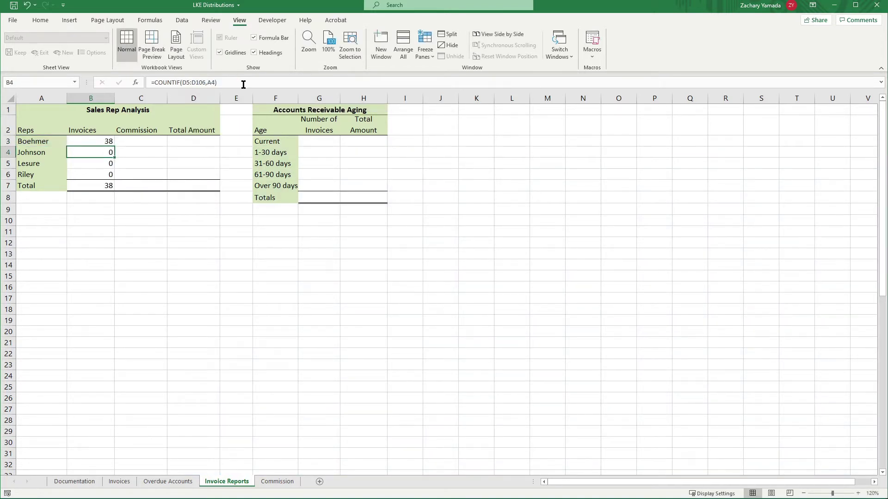
Copy the COUNTIF formula from B3 down through B6 for the remaining sales reps.
click(104, 144)
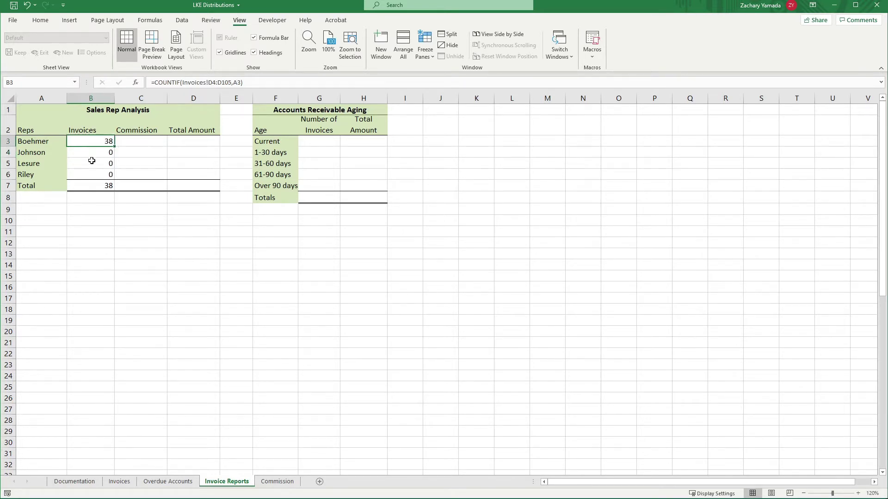
click(45, 142)
click(88, 144)
click(44, 142)
click(91, 141)
drag(113, 148, 113, 178)
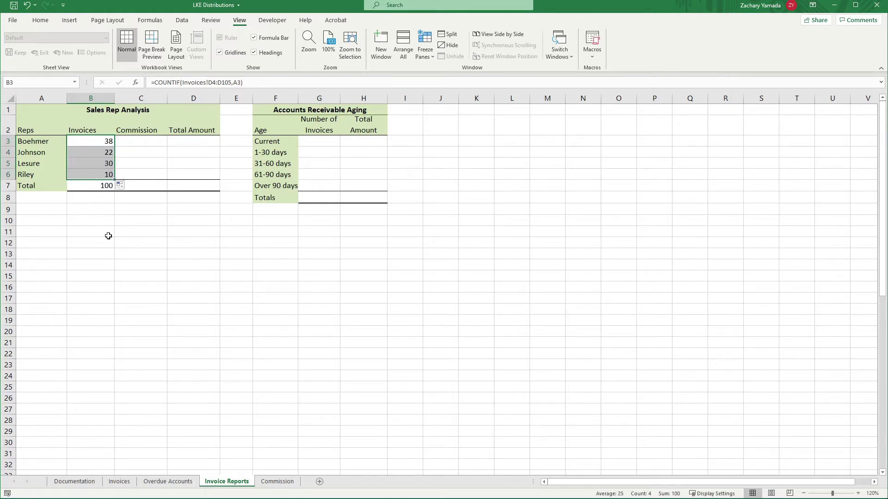
Check the copied COUNTIF formulas in B3:B6 and the total formula in B7 of the Sales Rep Analysis.
click(106, 141)
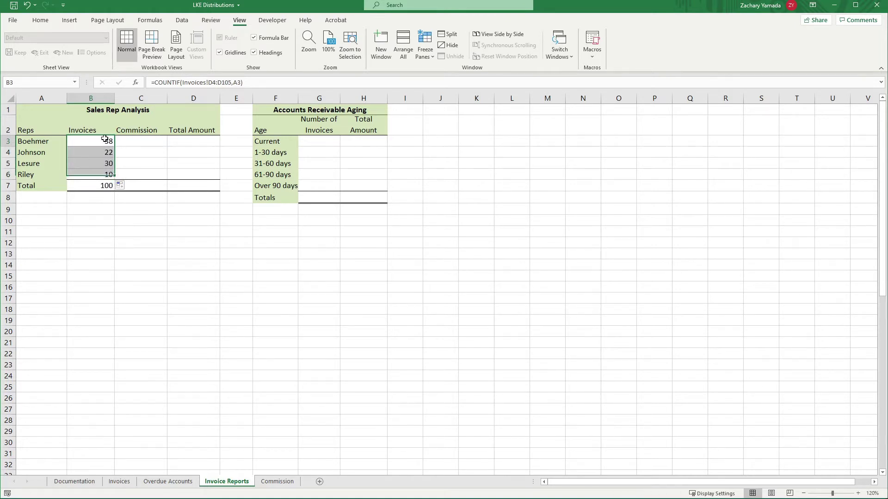
click(102, 153)
click(102, 168)
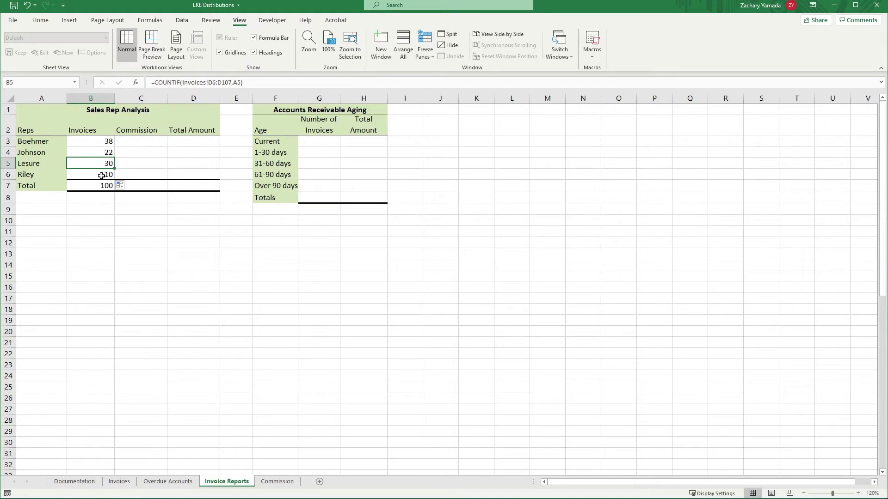
click(101, 175)
click(94, 184)
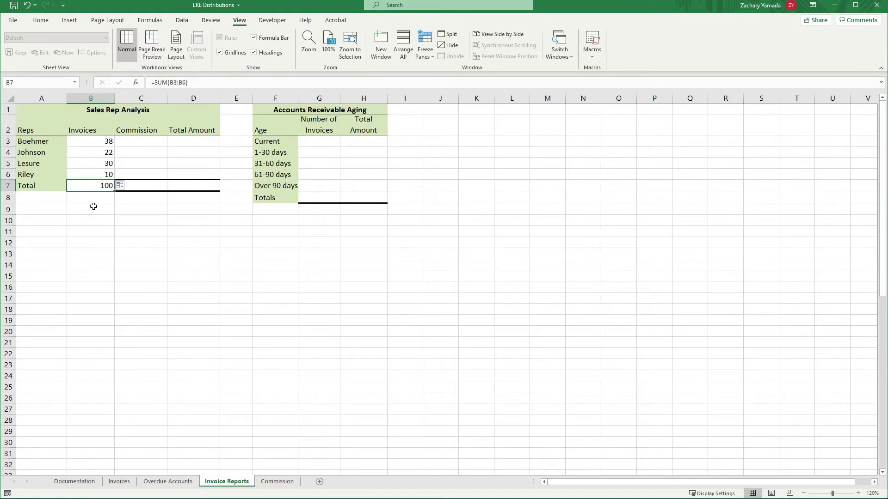
click(161, 324)
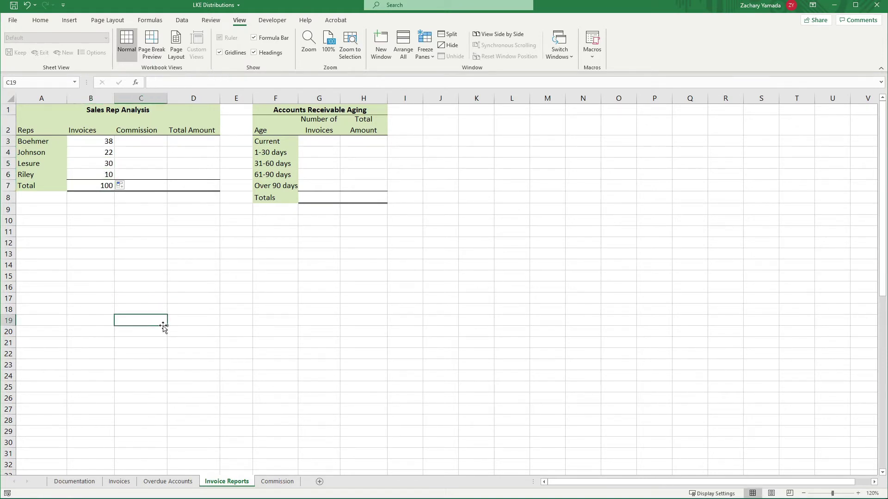
click(110, 144)
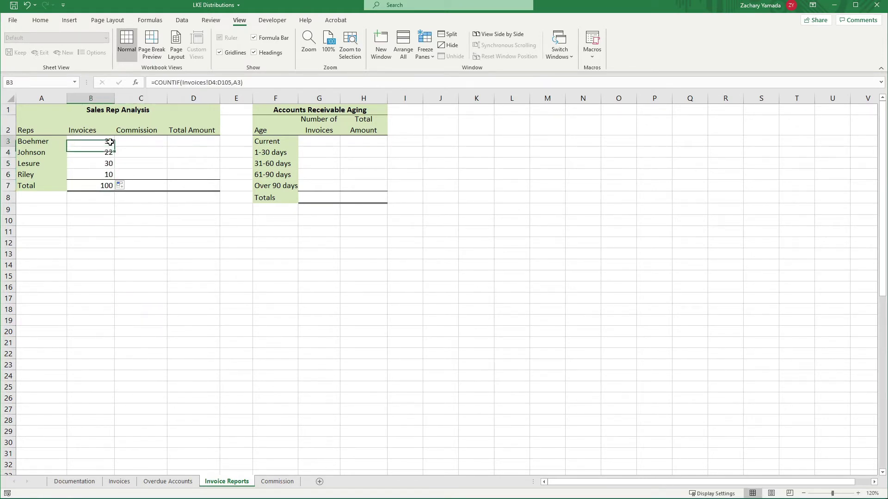
Count the invoices on the Invoices sheet by selecting the invoice numbers in A3:A104.
click(119, 481)
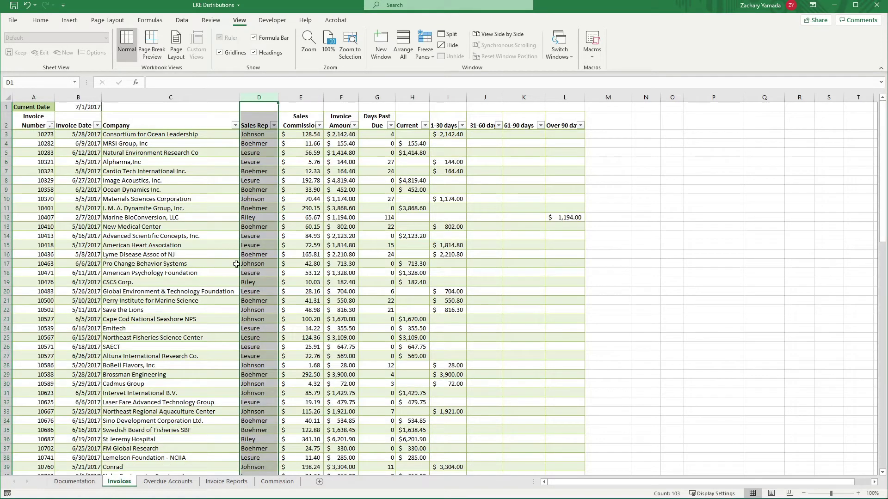
click(245, 172)
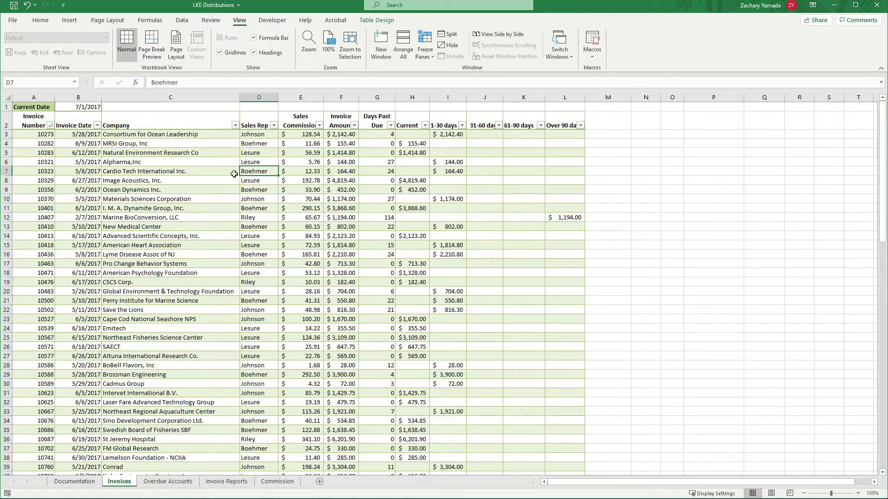
drag(46, 134, 30, 447)
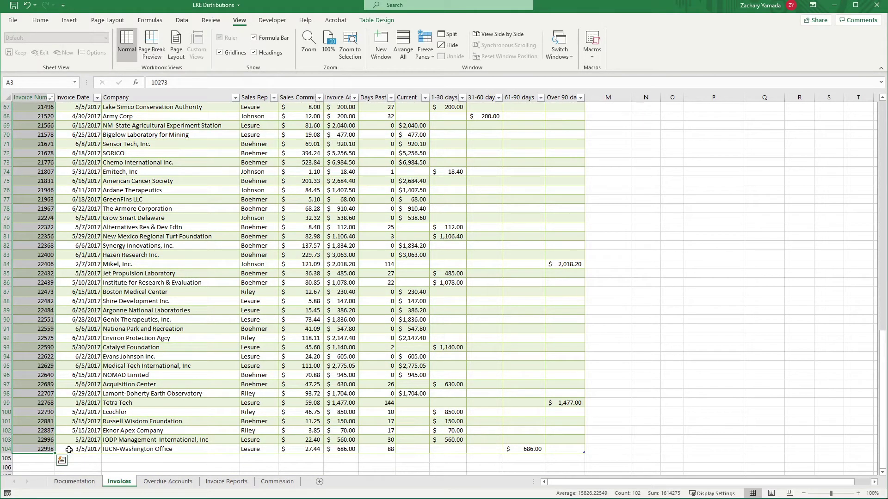
scroll(608, 431, up, 5)
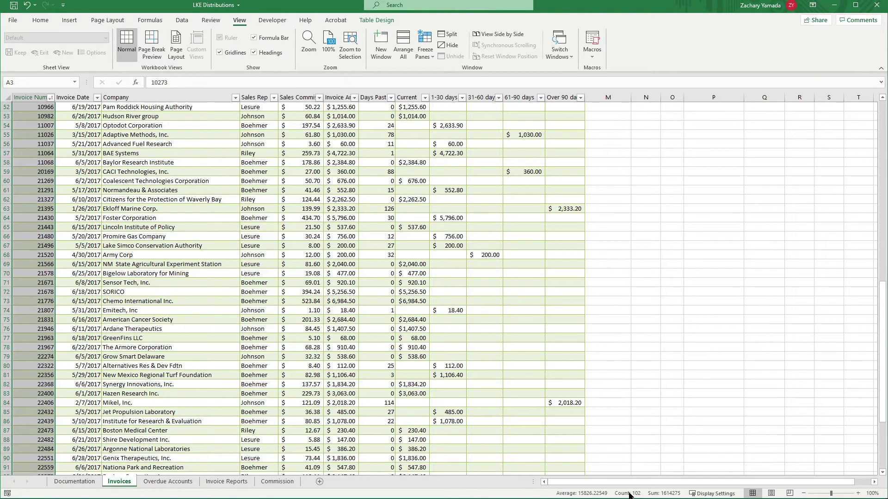
scroll(483, 293, up, 17)
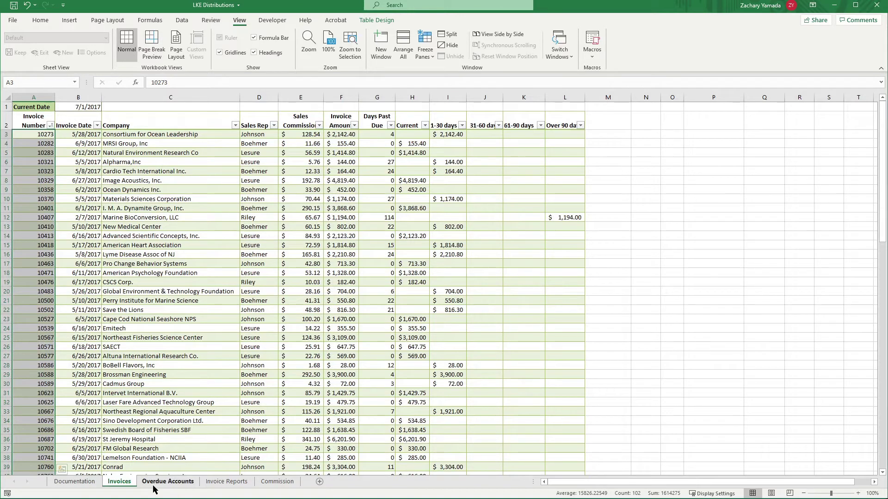
Compare the COUNTIF range in B3 on Invoice Reports with the first and last data rows of the Invoices table.
scroll(150, 434, down, 8)
click(150, 434)
scroll(150, 435, down, 5)
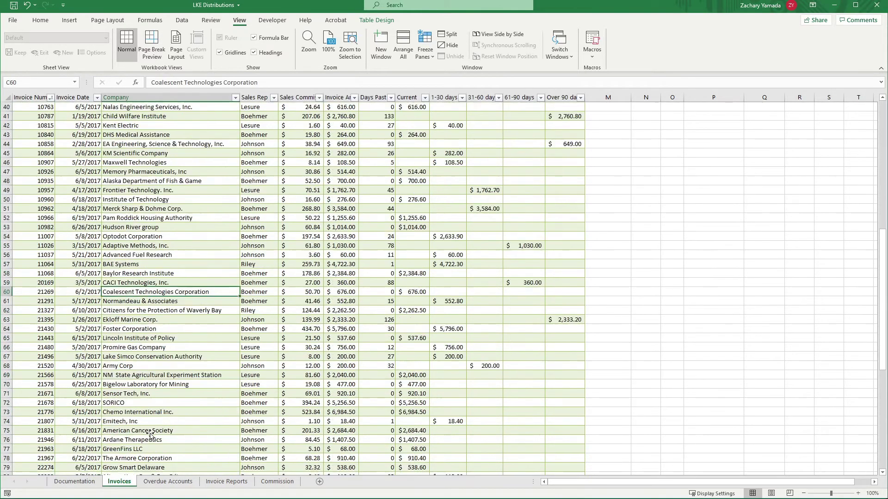
click(231, 481)
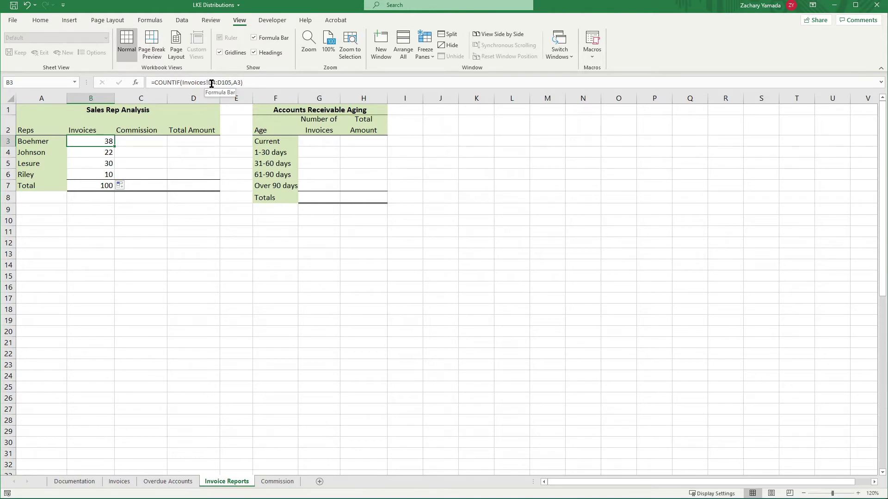
click(119, 481)
scroll(150, 241, up, 15)
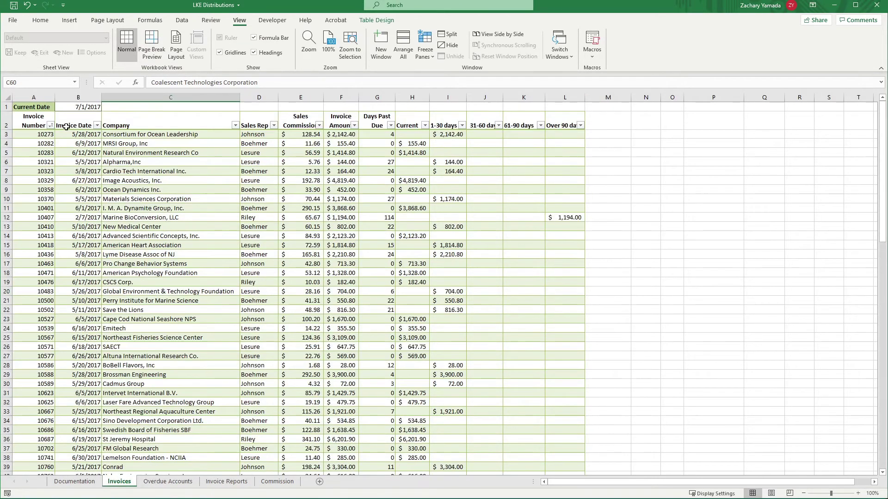
click(39, 134)
scroll(142, 334, down, 20)
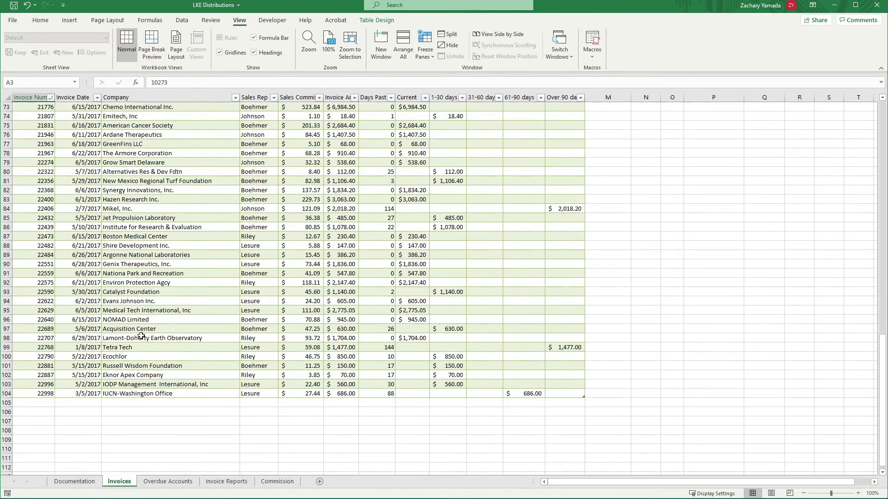
scroll(185, 407, up, 19)
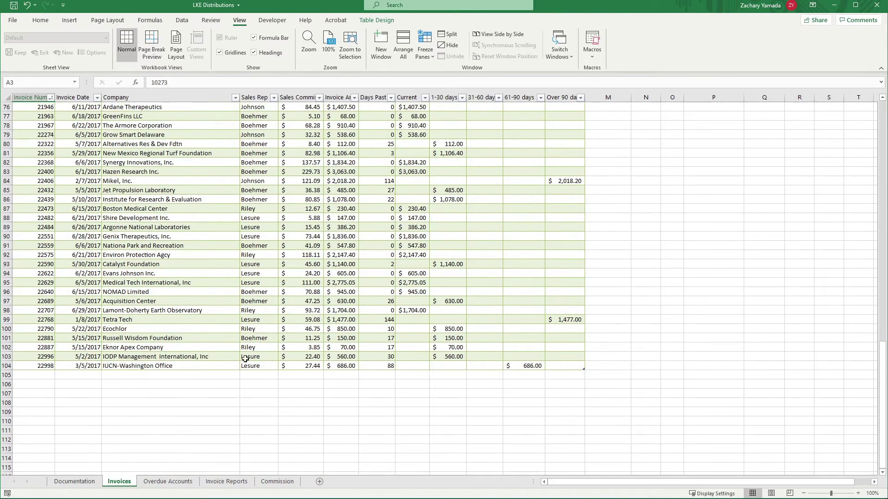
scroll(133, 392, up, 7)
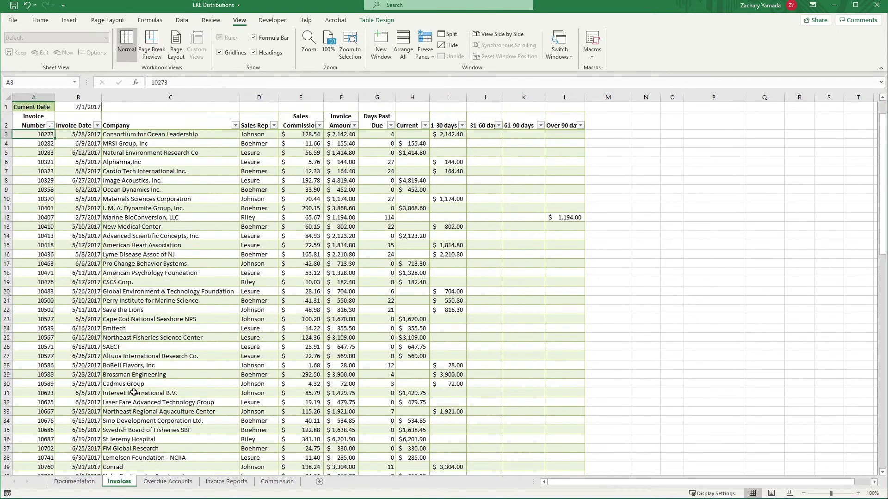
key(Right)
key(Right)
key(Right)
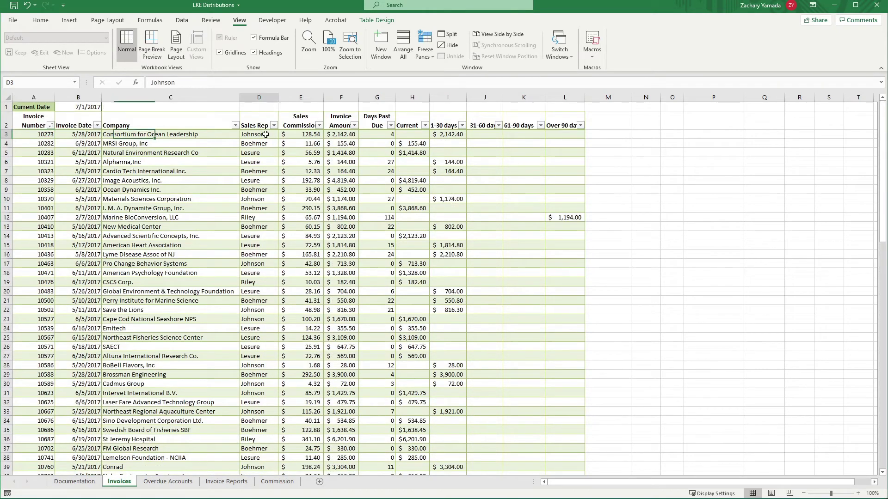
Change the COUNTIF range in B3 on Invoice Reports to Invoices!D3:D105 and copy the formula down through B6.
click(205, 489)
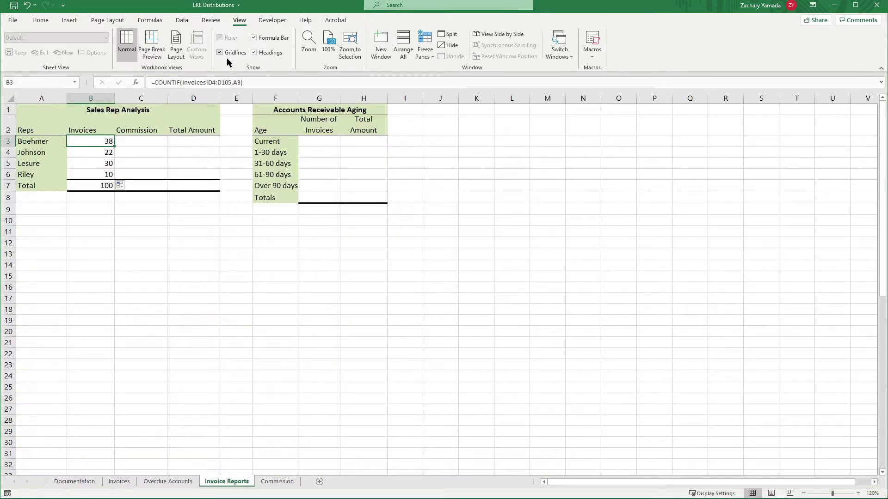
click(212, 82)
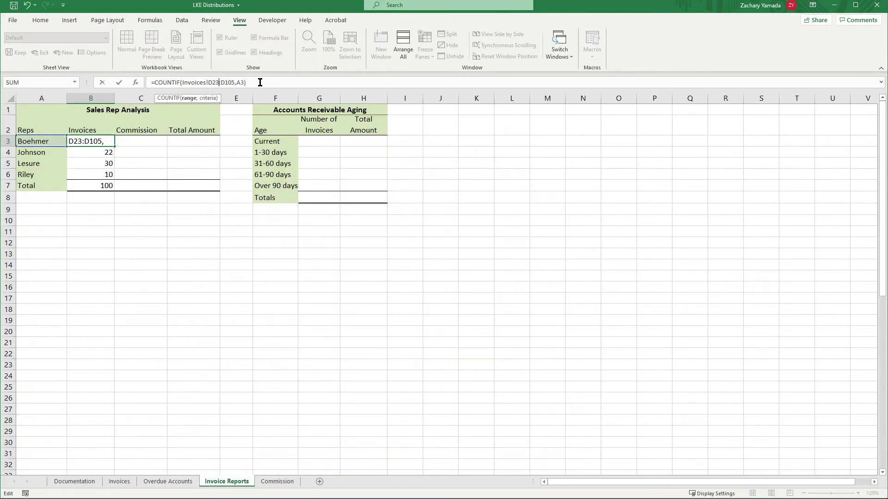
key(Return)
click(96, 144)
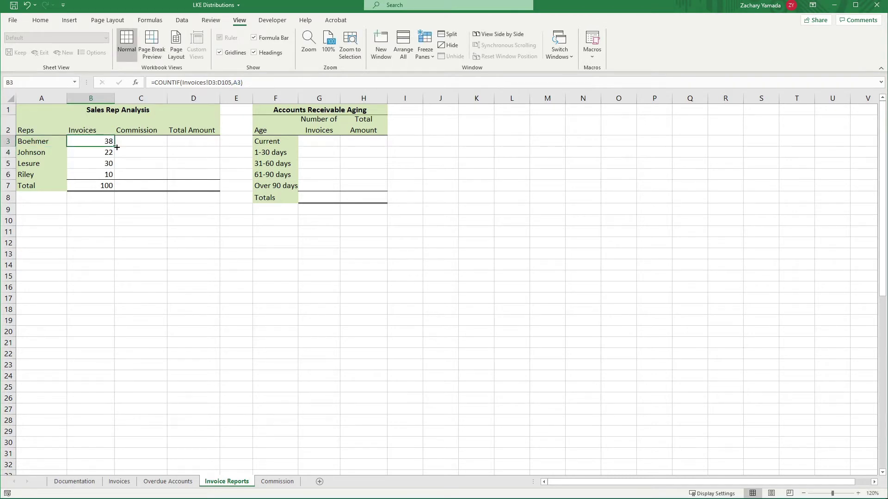
drag(114, 146, 115, 181)
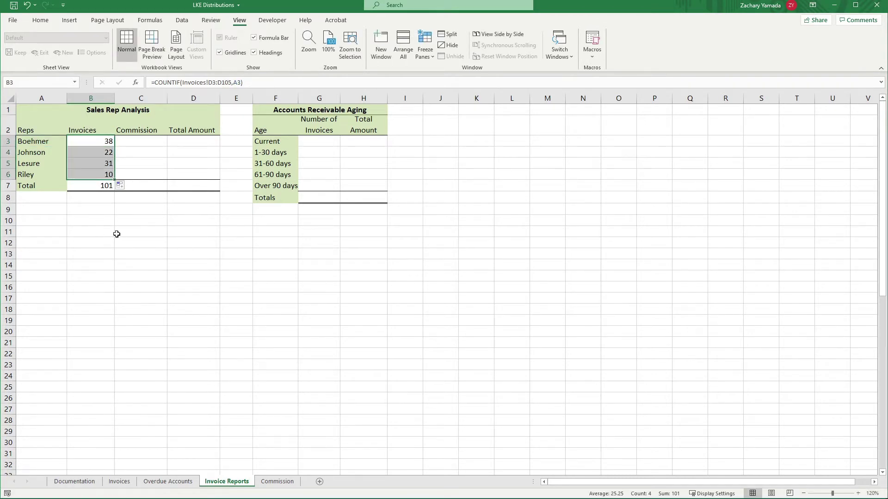
Compare the COUNTIF ranges and criteria in B3 through B6 of the Sales Rep Analysis to see how the references shift from row to row.
click(96, 144)
click(95, 153)
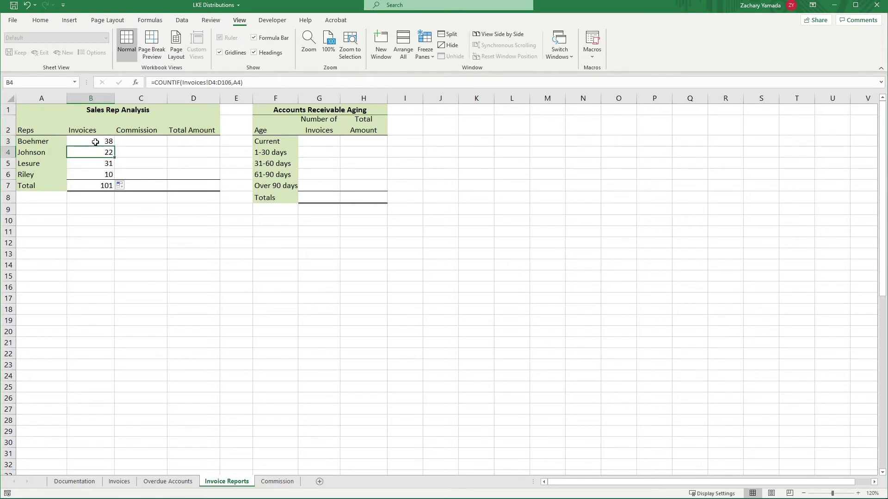
click(95, 142)
click(93, 152)
click(95, 168)
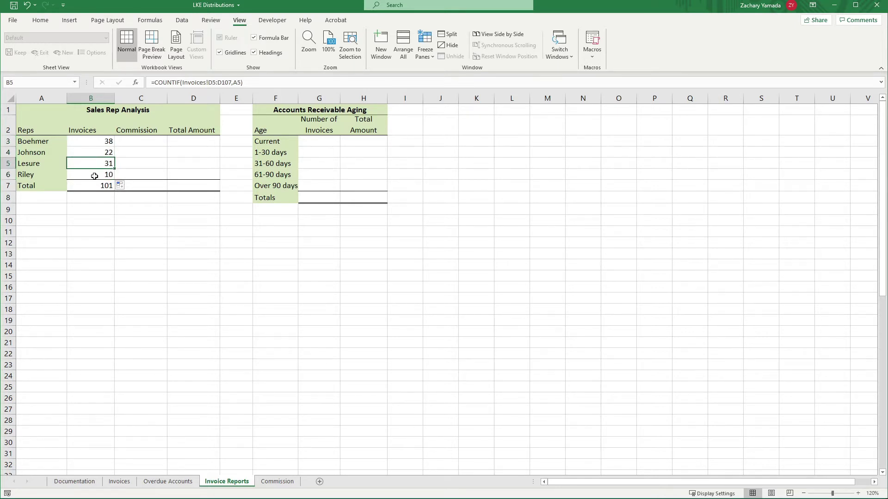
click(95, 175)
click(95, 151)
click(95, 144)
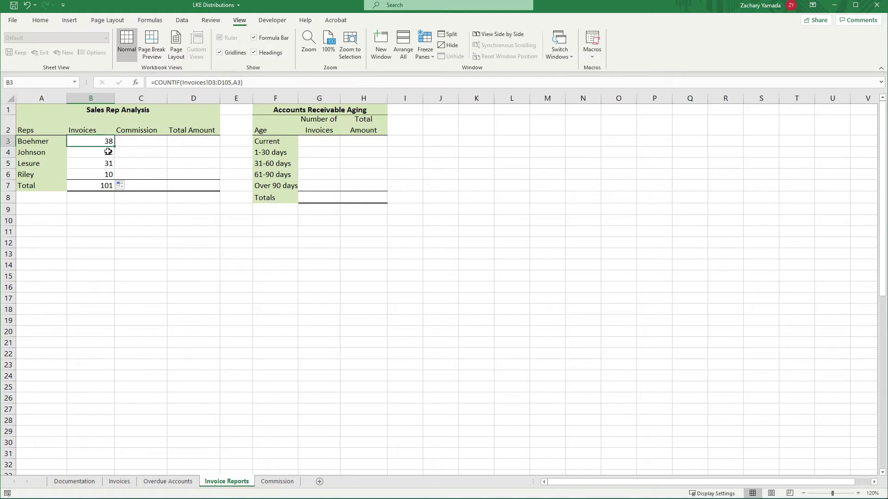
key(Down)
key(Down)
key(Down)
key(Up)
key(Up)
key(Up)
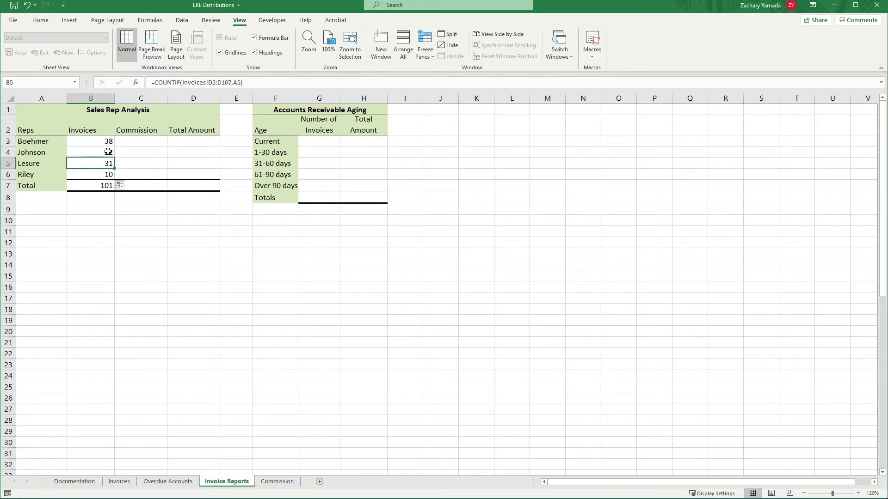
key(Down)
key(Down)
key(Down)
key(Up)
key(Up)
key(Up)
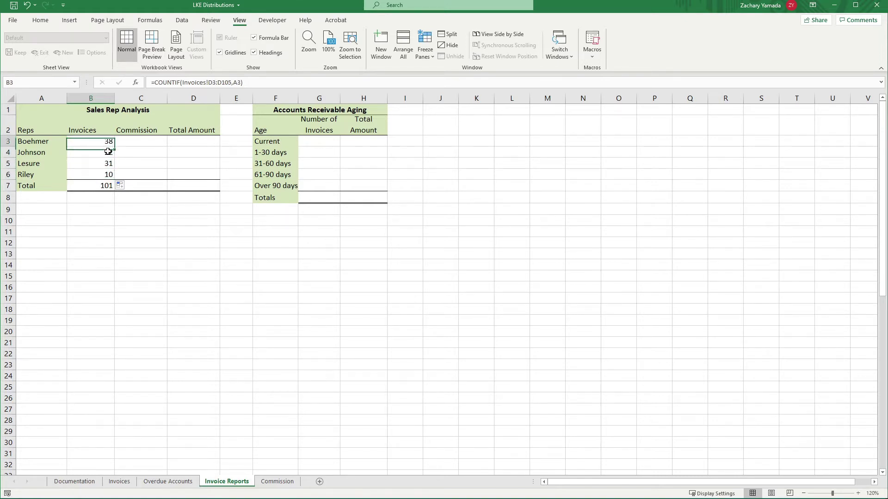
key(Down)
key(Down)
key(Up)
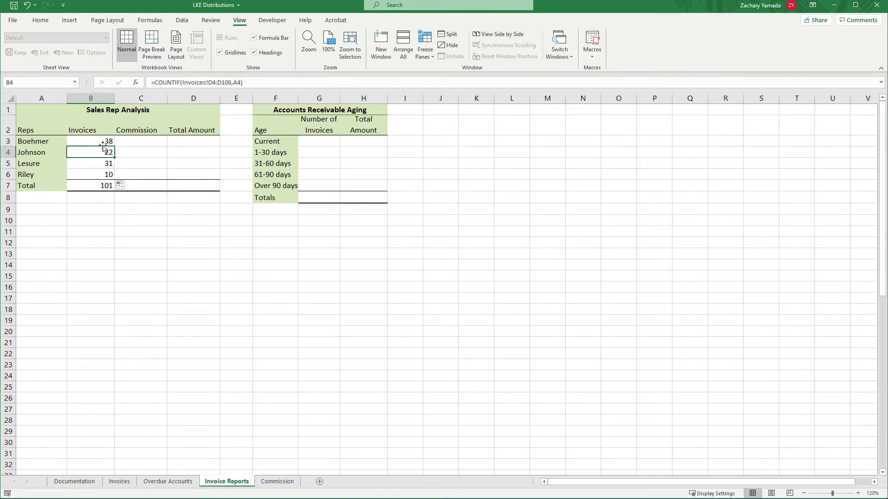
key(End)
key(Up)
key(Down)
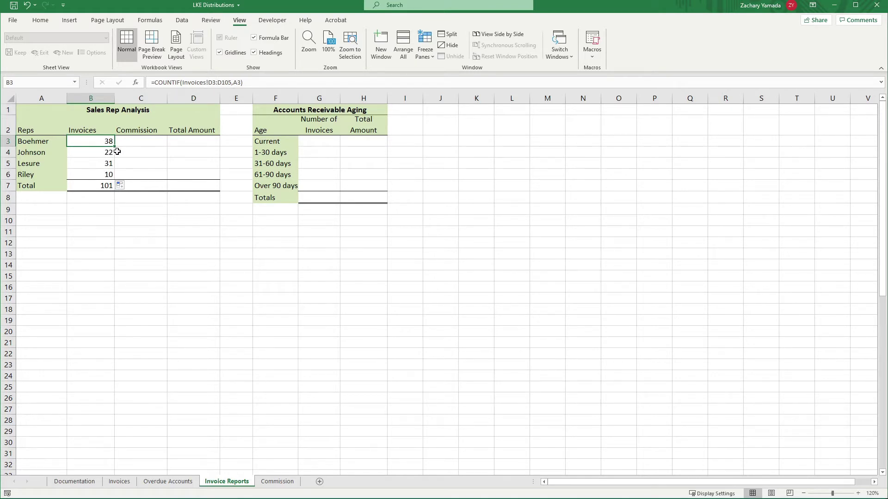
key(Down)
key(Down)
key(Down)
key(Up)
key(Up)
key(Up)
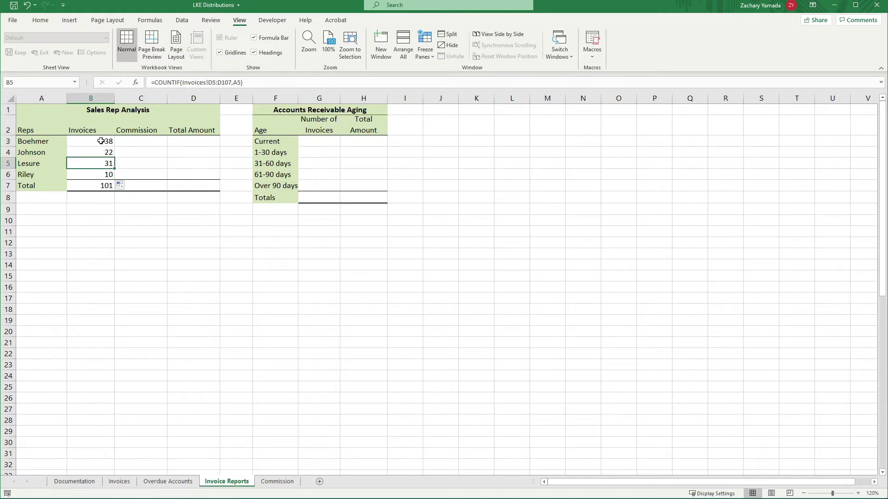
key(Down)
key(Down)
key(Up)
key(Up)
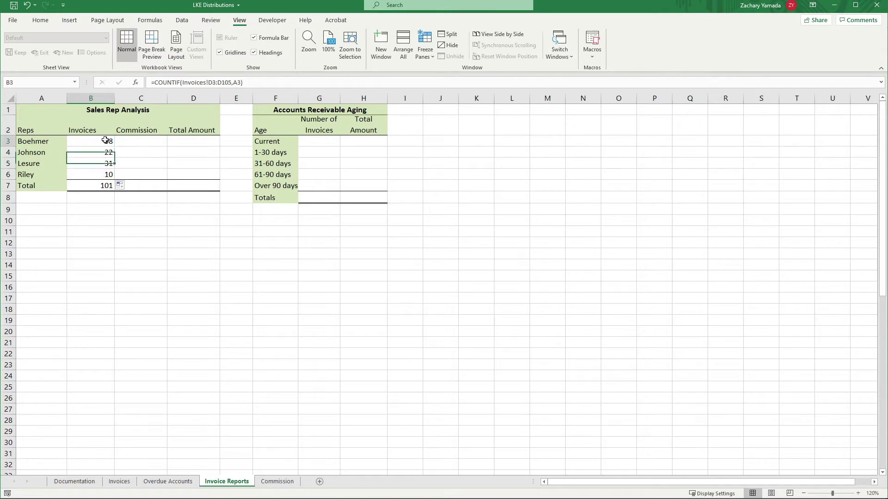
Make the COUNTIF range in B3 absolute so it reads Invoices!$D$3:$D$105, keeping A3 as a relative criteria reference.
click(212, 83)
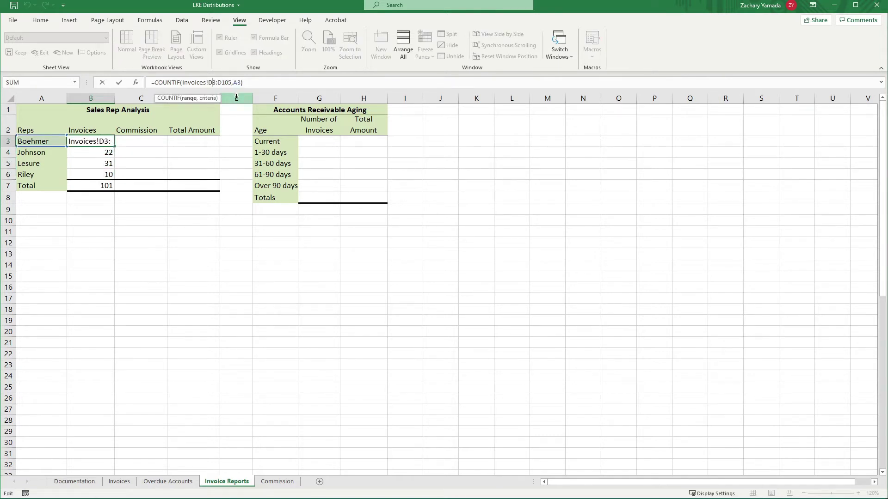
text(%)
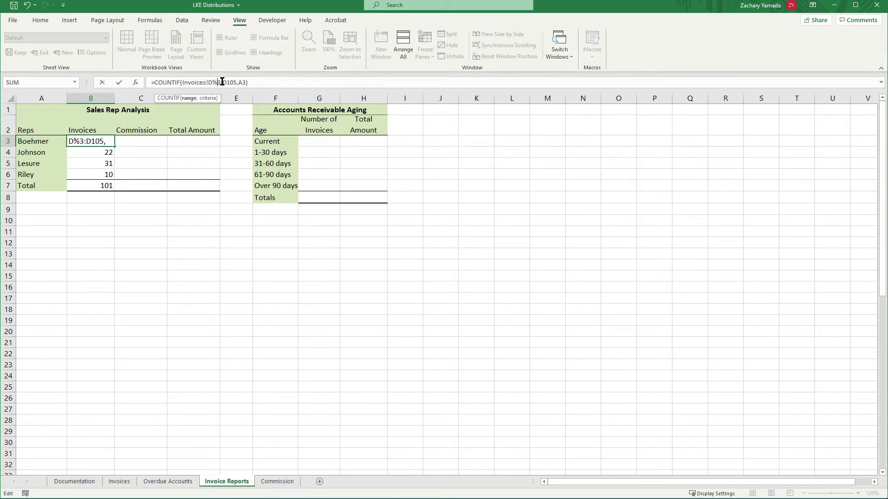
key(BackSpace)
key(Left)
text($)
key(Right)
text($)
key(Right)
key(Right)
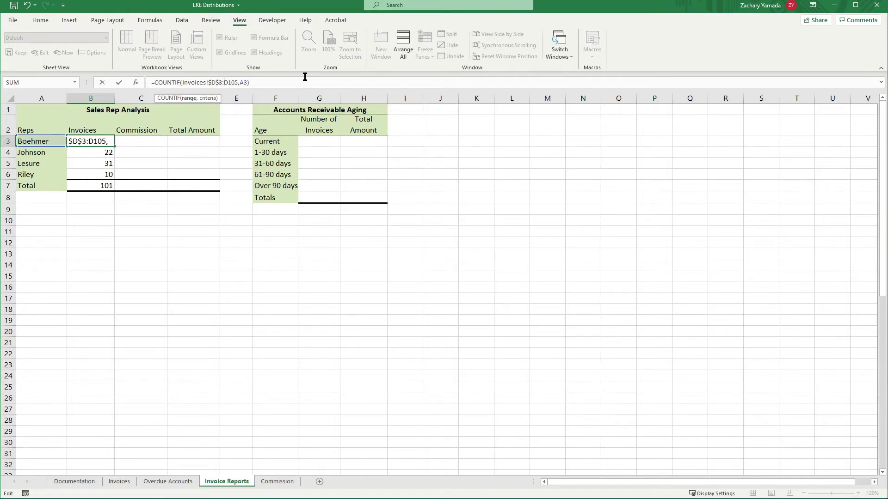
text($)
key(Right)
text($)
key(Return)
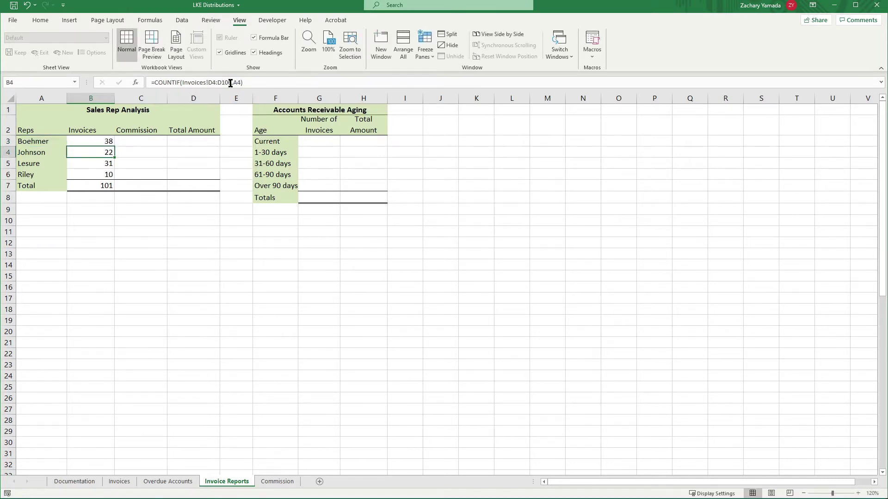
Copy the COUNTIF formula with the absolute range from B3 down through B6.
click(90, 139)
drag(113, 147, 116, 181)
click(148, 238)
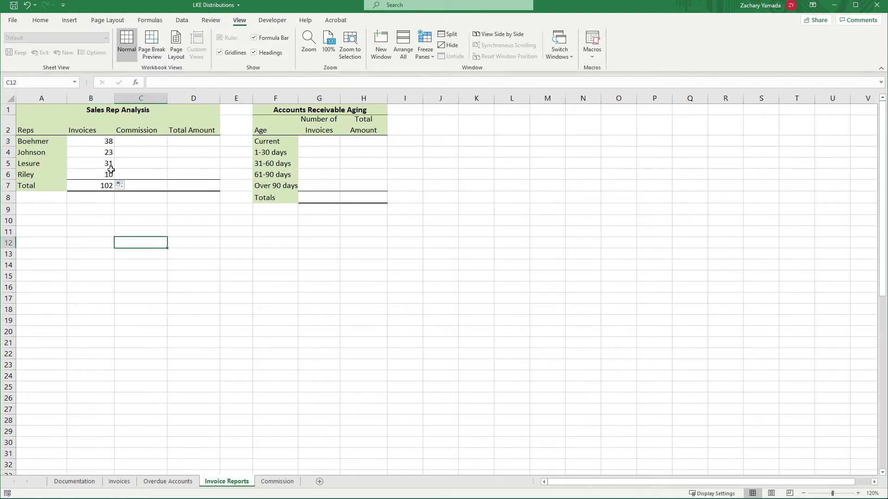
Check the total formula in B7 against the recalculated invoice counts in B3:B6.
click(100, 183)
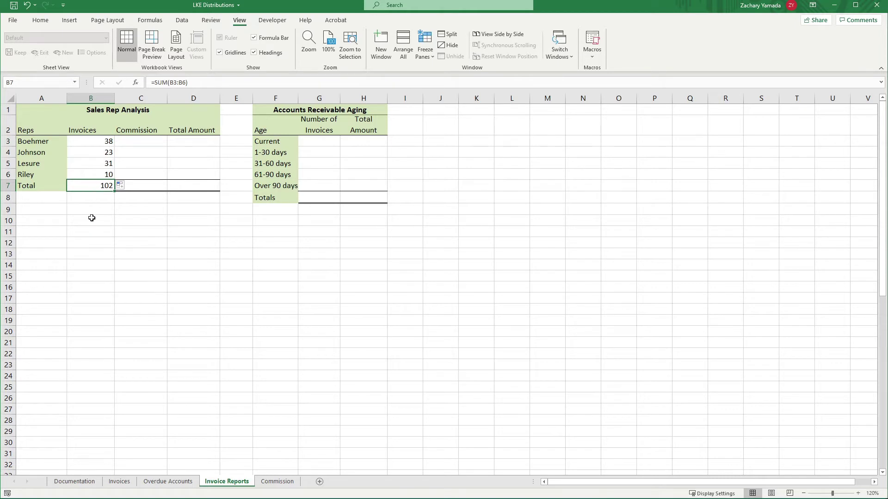
click(90, 238)
drag(95, 142, 96, 175)
click(98, 208)
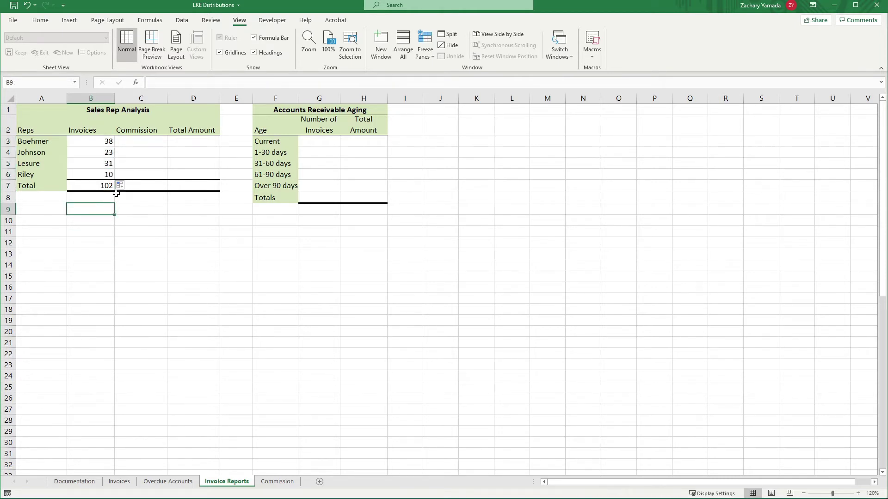
click(105, 182)
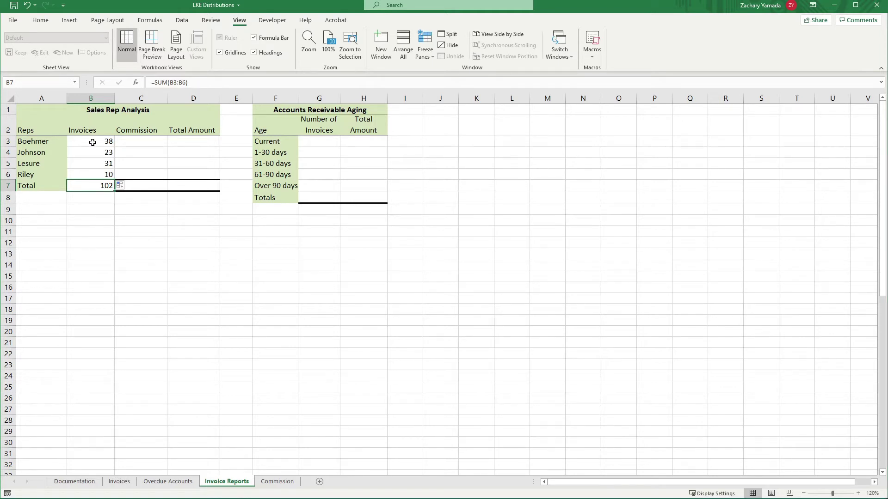
drag(92, 142, 91, 171)
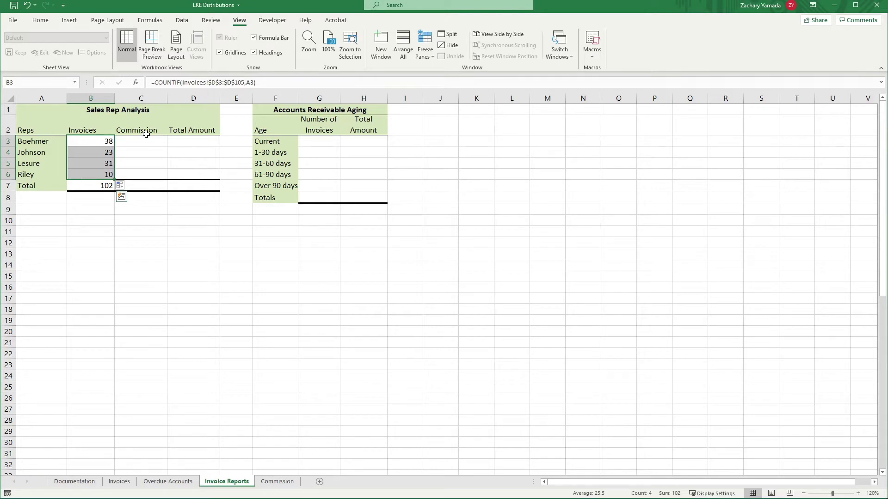
Examine the Commission and Total Amount cells of the Sales Rep Analysis and the value cells of the Accounts Receivable Aging table.
drag(133, 142, 133, 175)
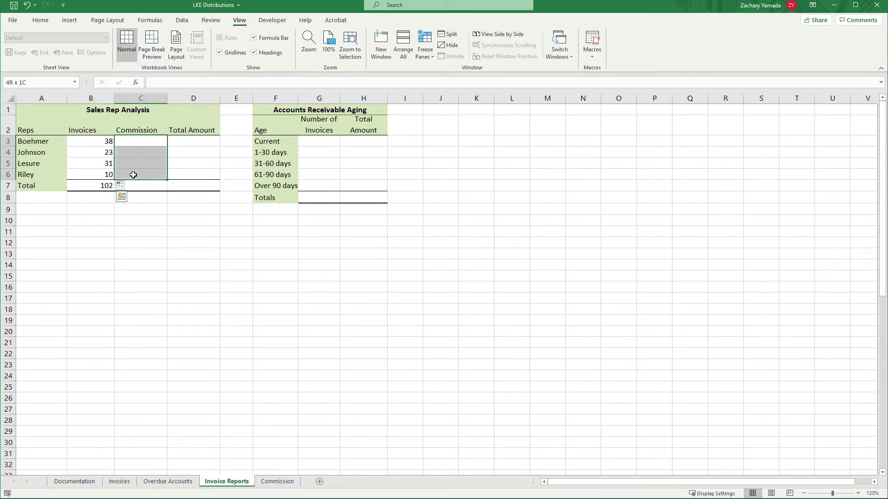
click(131, 141)
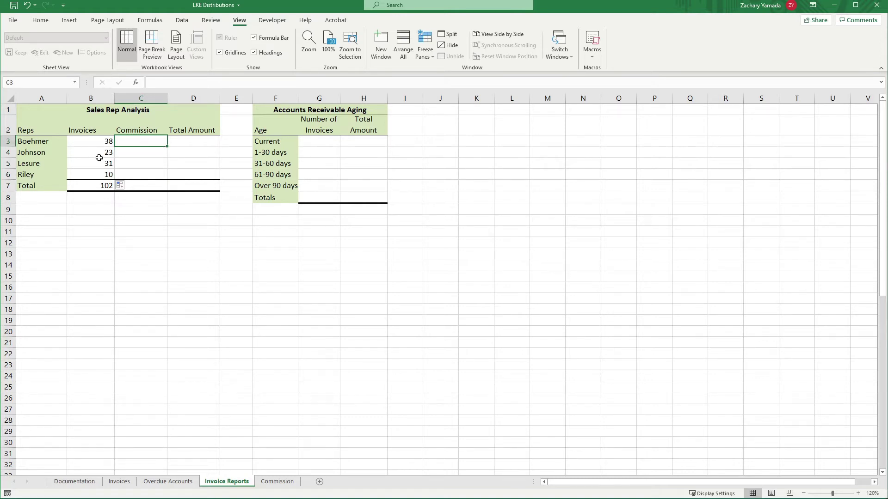
click(202, 144)
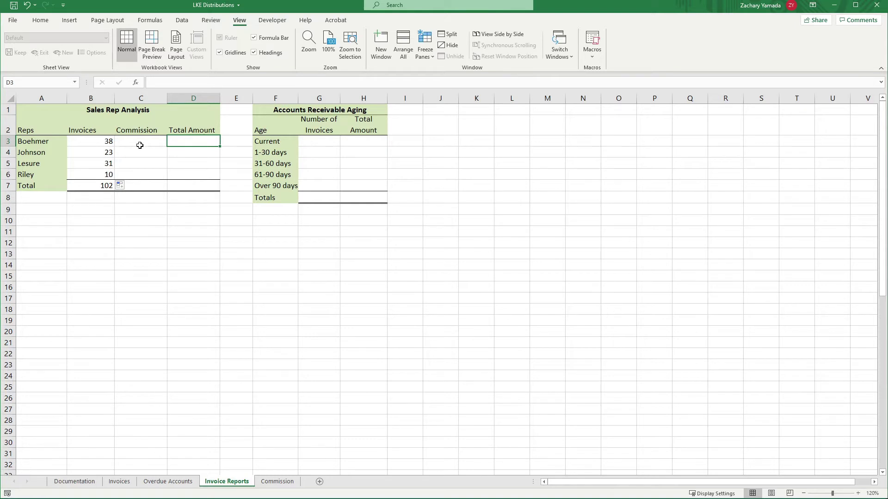
drag(144, 139, 180, 157)
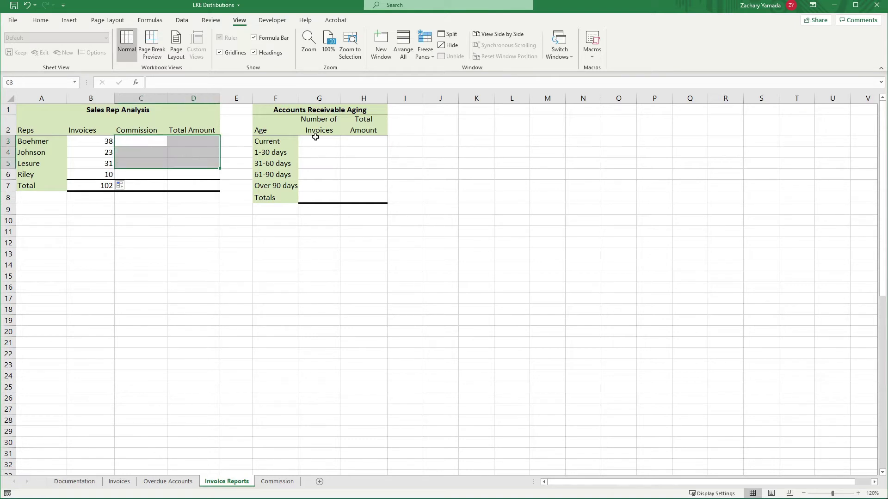
drag(313, 138, 374, 181)
click(345, 148)
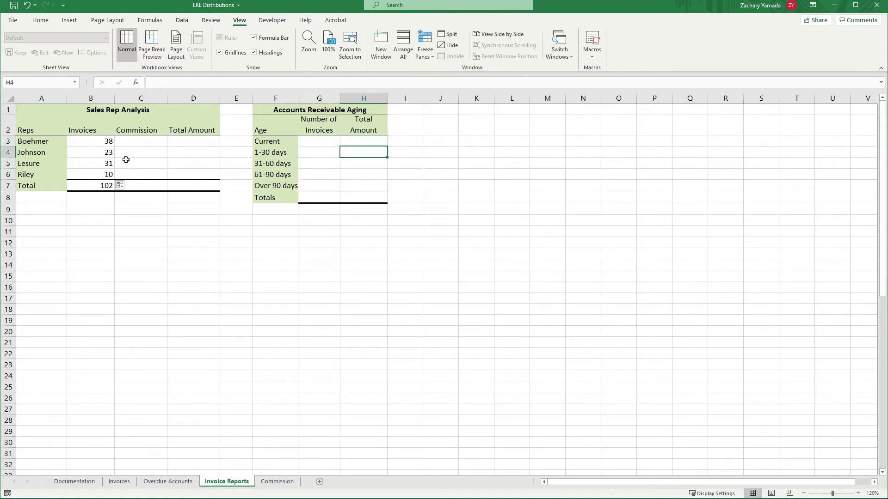
drag(146, 142, 204, 172)
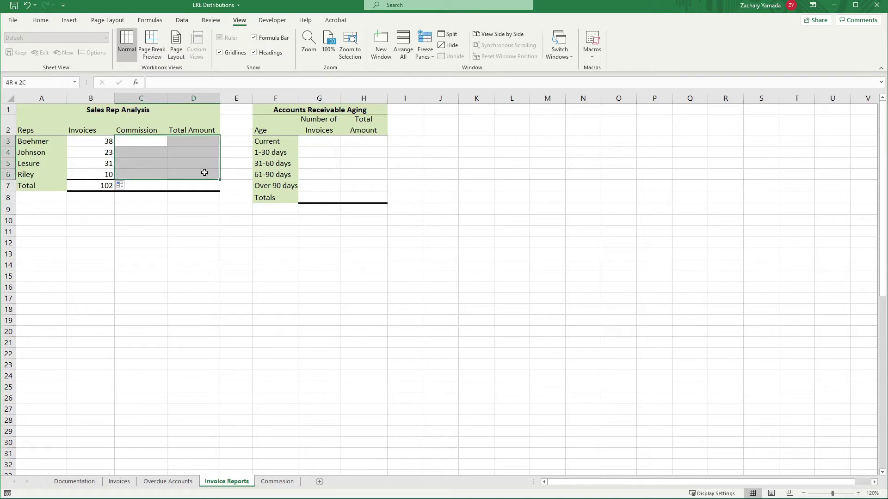
click(155, 148)
Start a SUMIF formula in C3 with Invoices!D3:D104 as its range, checking that range against the last data row of the Invoices table.
click(156, 139)
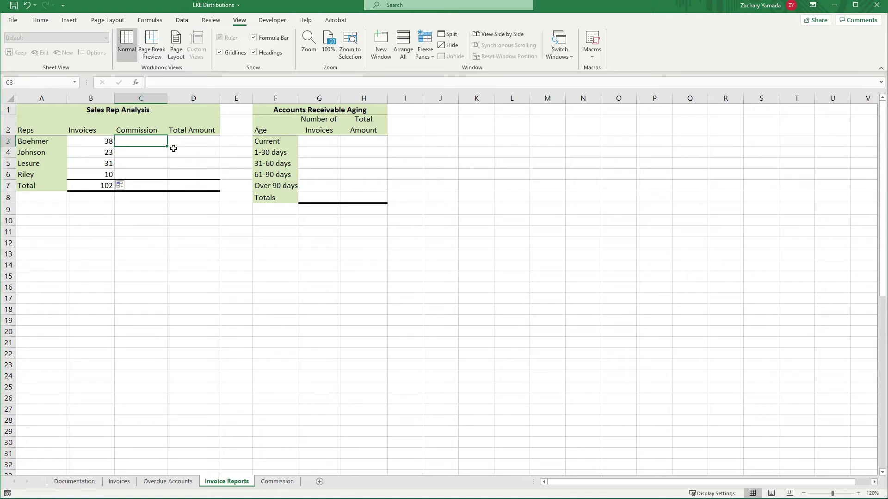
text(=SUMIF()
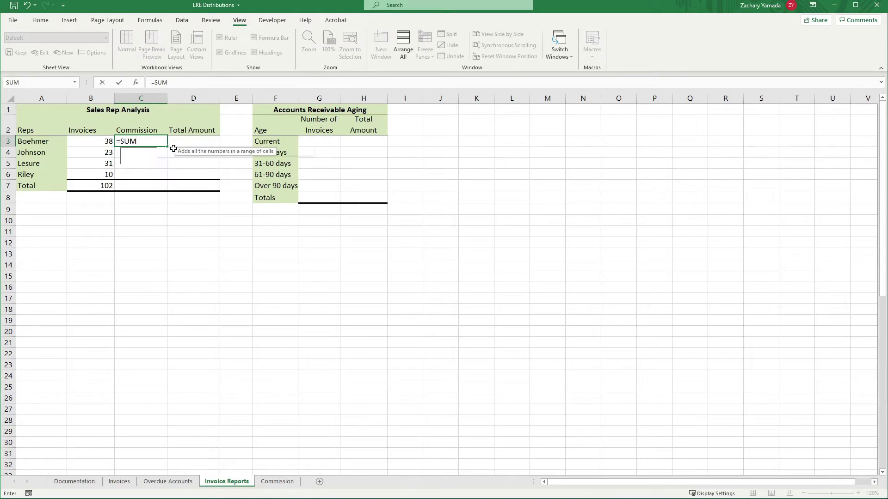
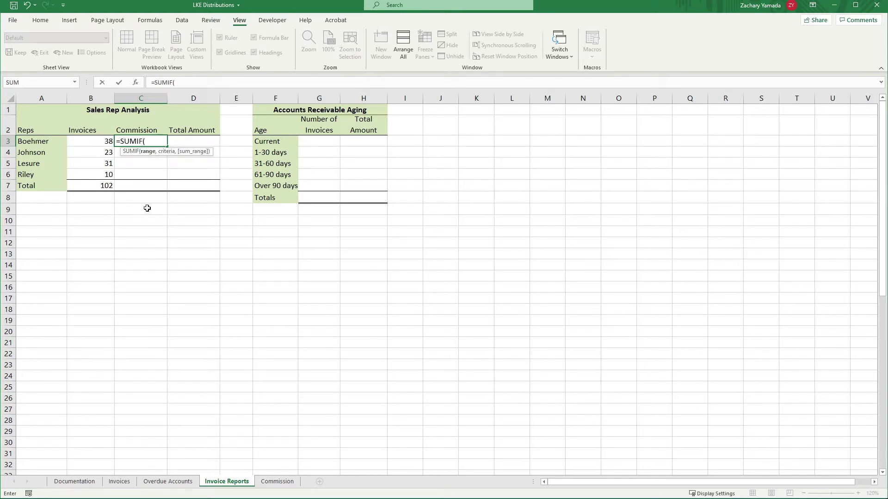
click(119, 481)
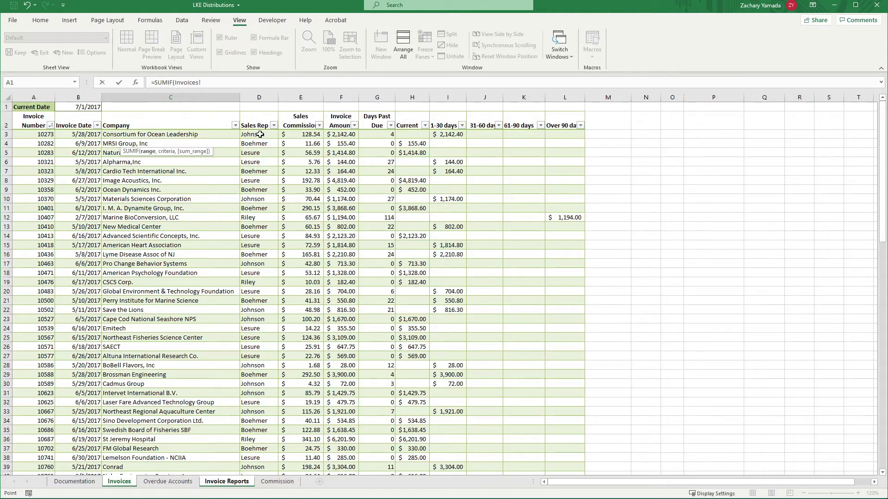
click(258, 82)
text(D3:D104)
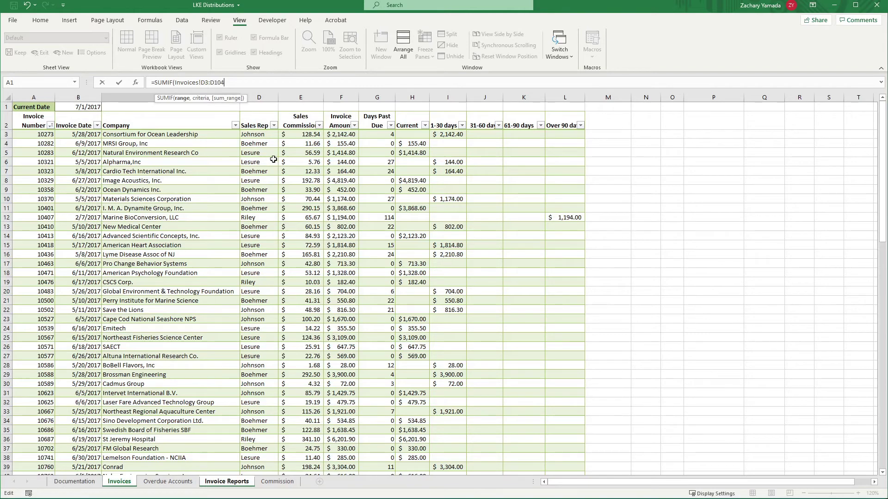
scroll(271, 157, down, 20)
scroll(279, 420, down, 2)
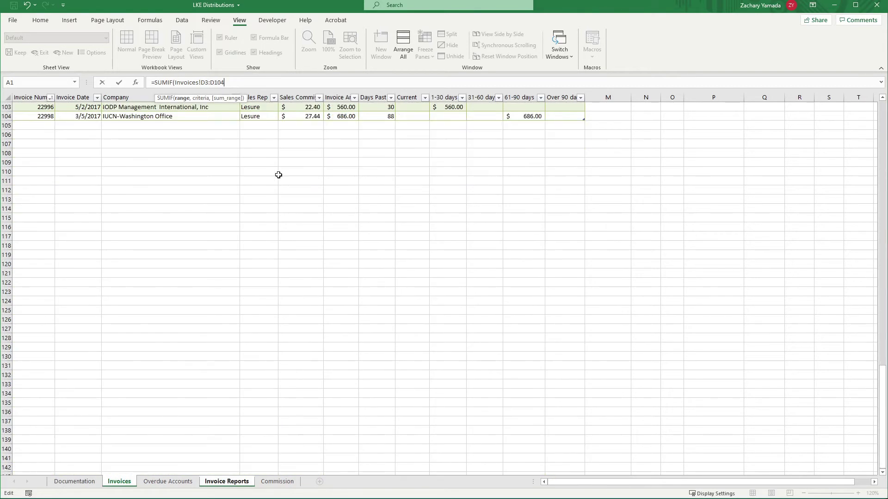
scroll(278, 175, up, 20)
scroll(278, 175, up, 6)
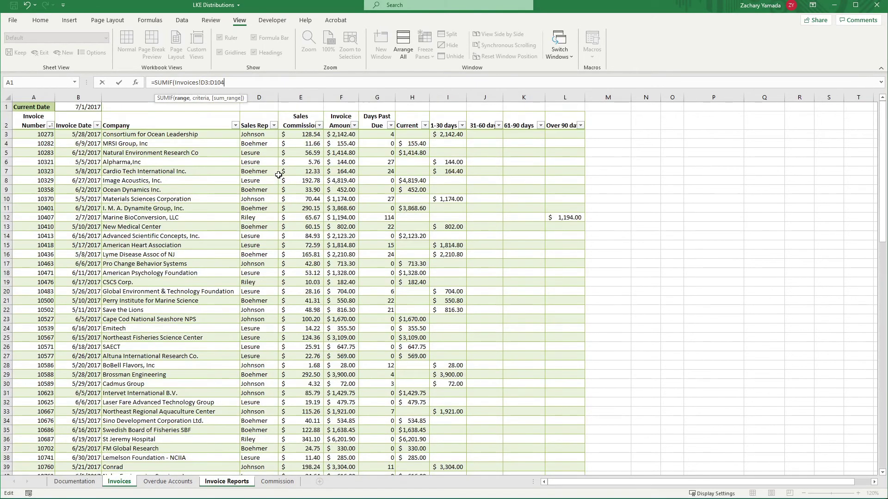
Add 'Invoice Reports'!A3 as the criteria of the SUMIF formula in C3.
text(,)
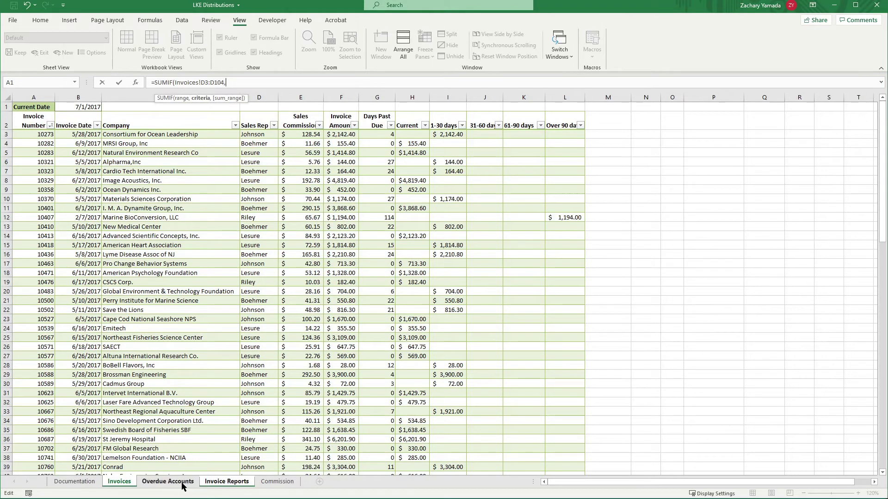
click(216, 484)
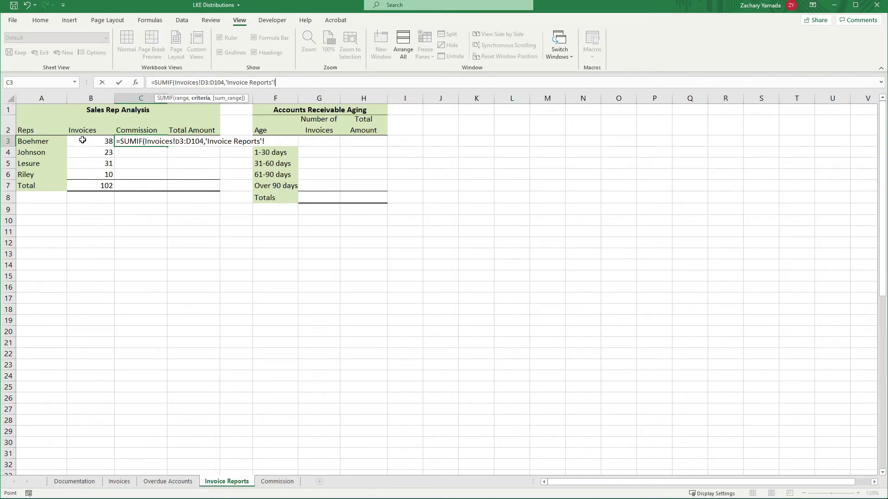
click(37, 142)
text(,)
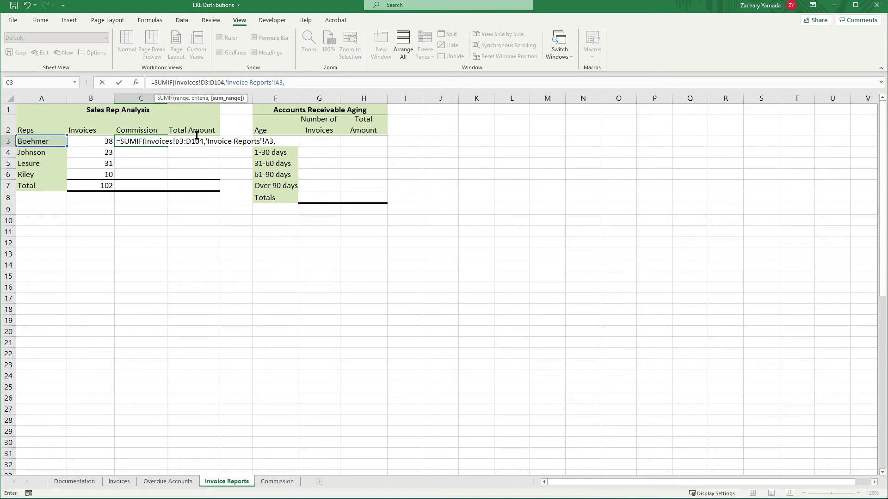
click(286, 144)
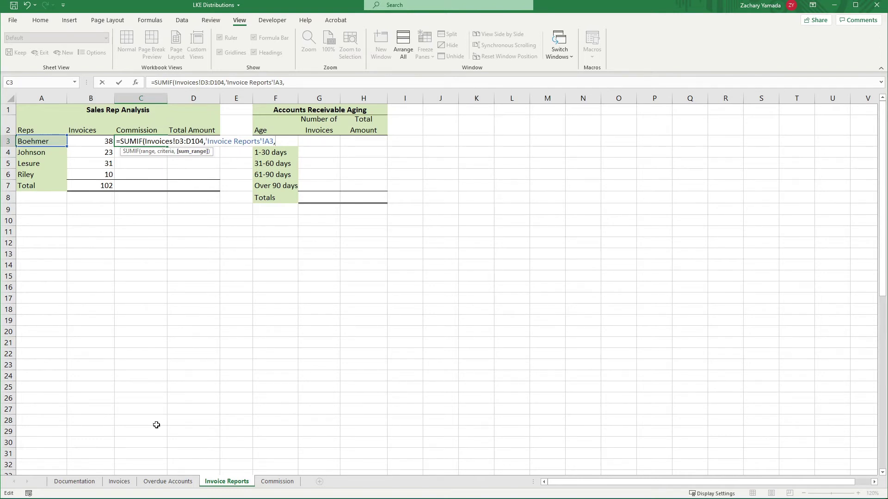
Complete the SUMIF formula in C3 with Invoices!E3:E104 as its sum range.
click(118, 481)
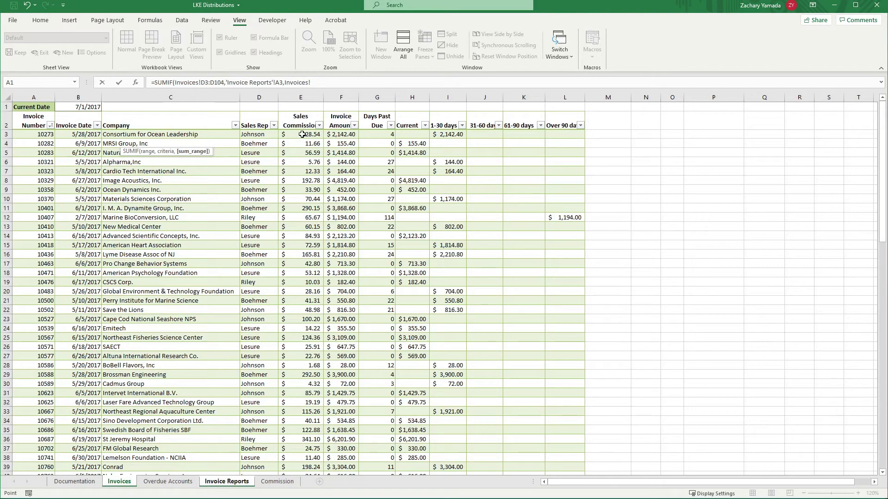
click(337, 82)
text(E)
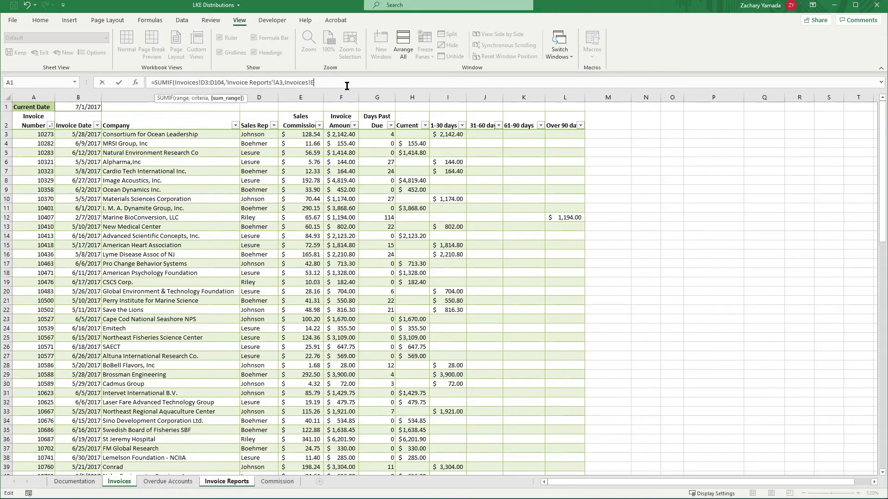
text(3:E104))
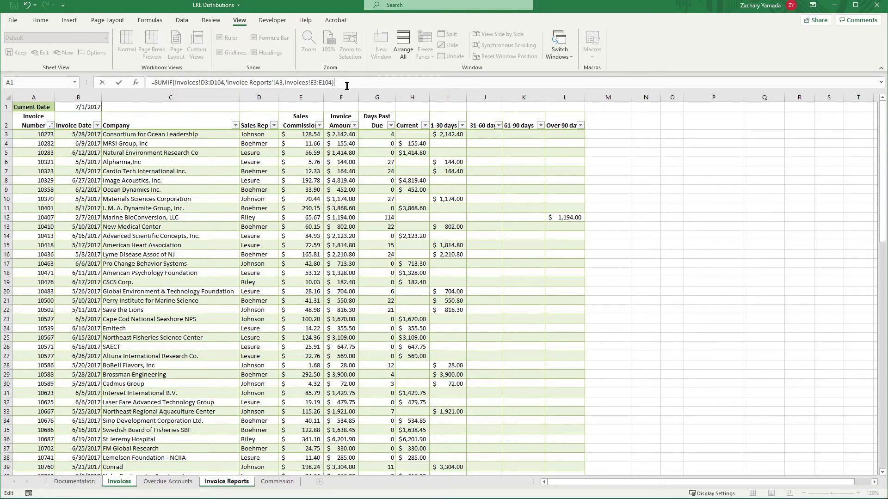
key(Return)
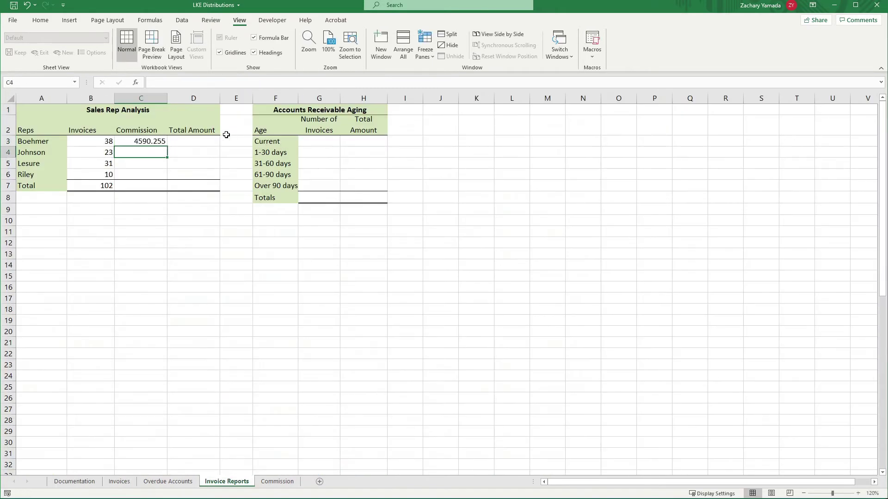
Make both Invoices ranges in the C3 formula absolute, as $D$3:$D$104 and $E$3:$E$104.
click(152, 140)
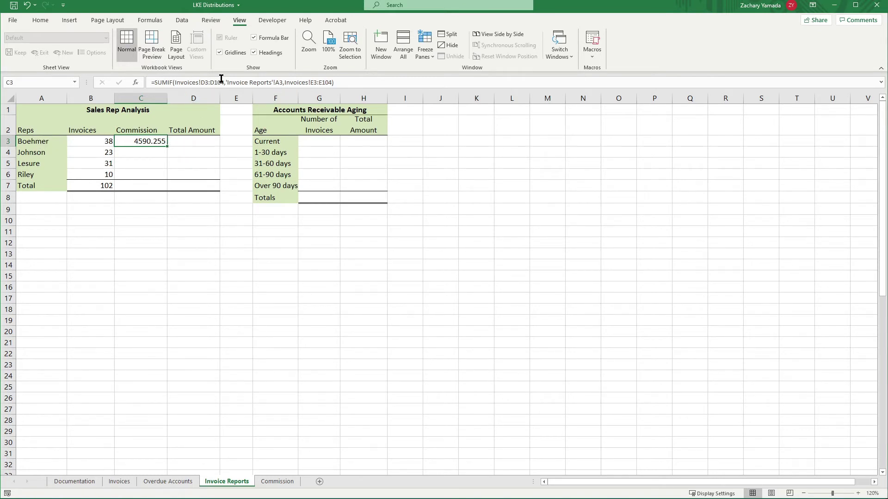
click(207, 83)
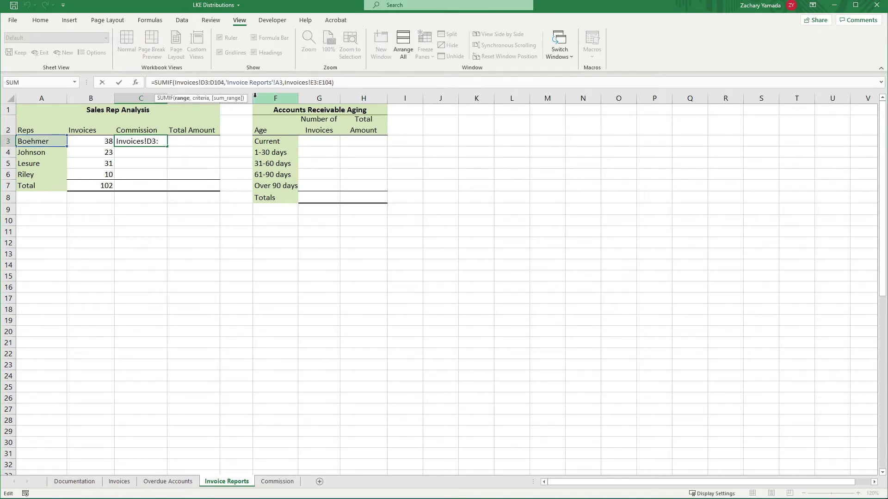
key(F4)
click(225, 82)
key(F4)
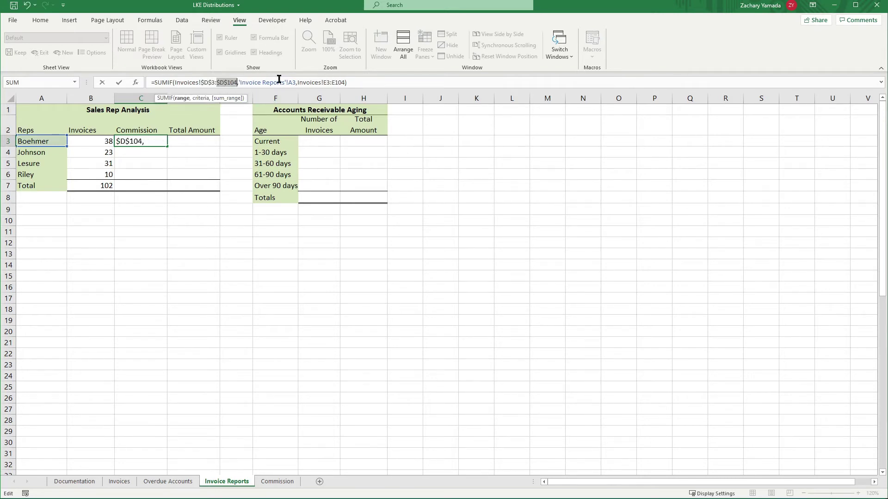
click(329, 82)
key(F4)
click(344, 82)
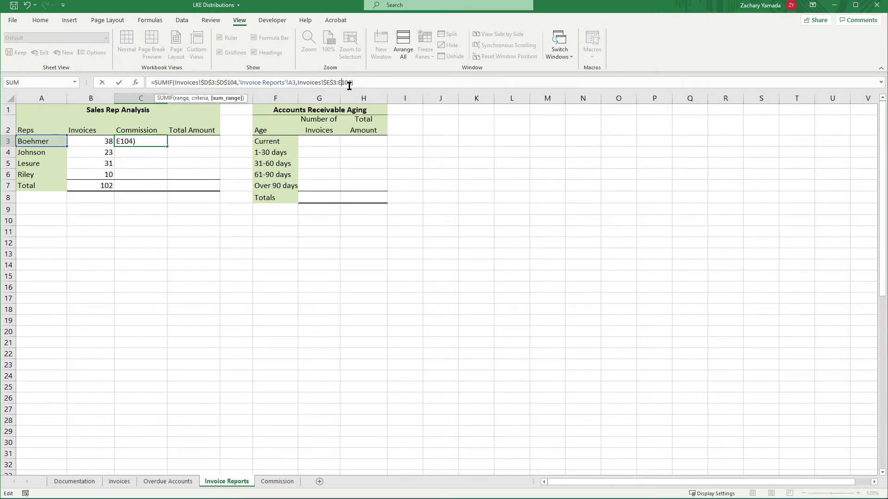
key(F4)
key(Return)
Copy the Commission formula from C3 down through C6.
drag(102, 141, 95, 179)
click(150, 142)
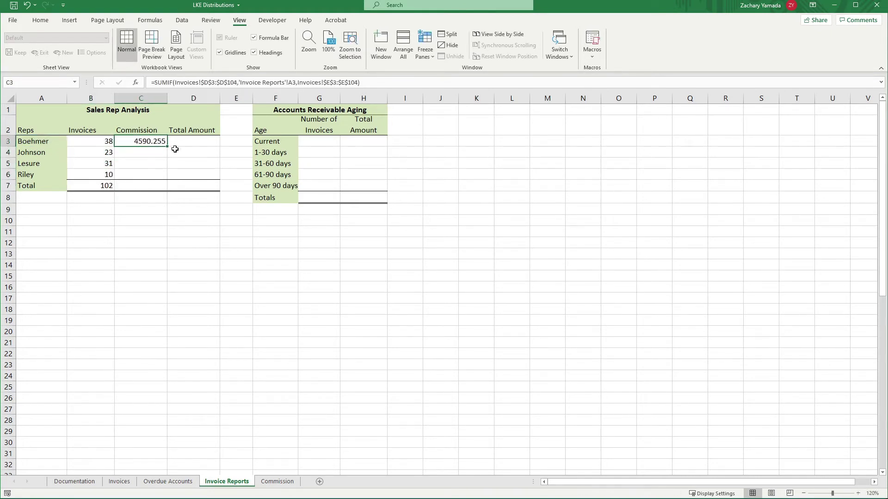
drag(166, 148, 166, 179)
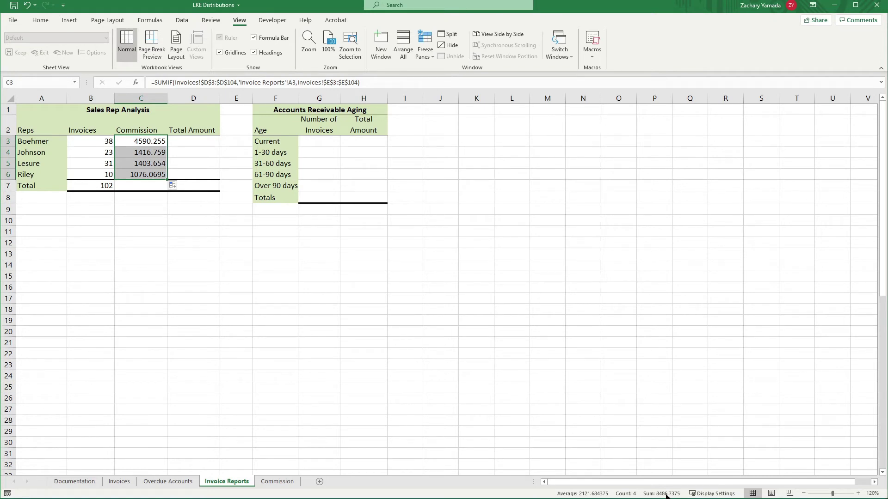
Compare the sum of the commissions in C3:C6 with the sum of the Sales Commission column E3:E104 on the Invoices sheet.
click(170, 365)
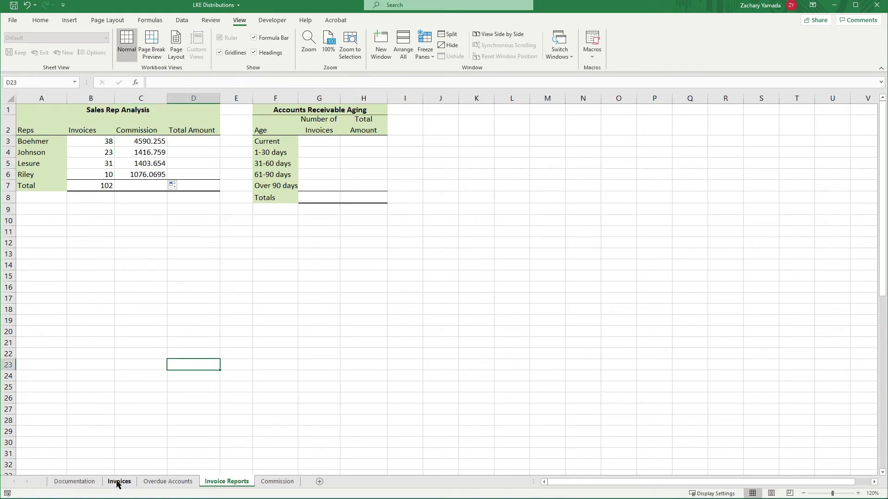
drag(138, 144, 138, 174)
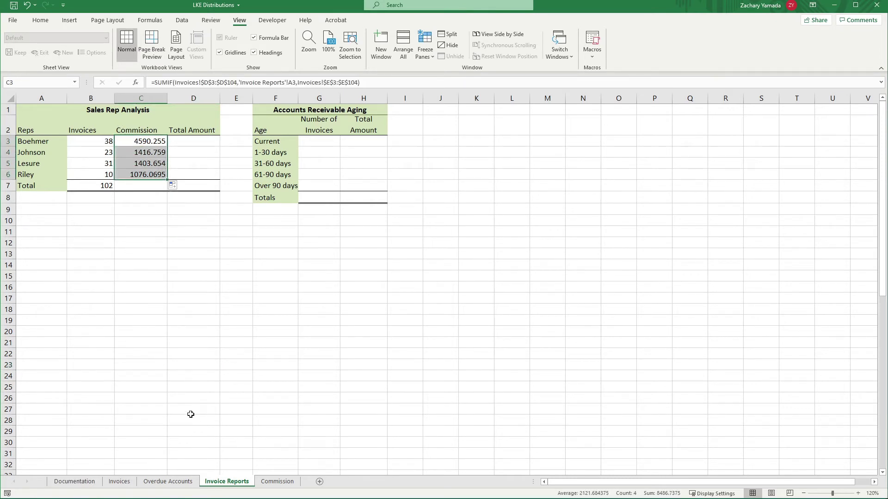
click(118, 482)
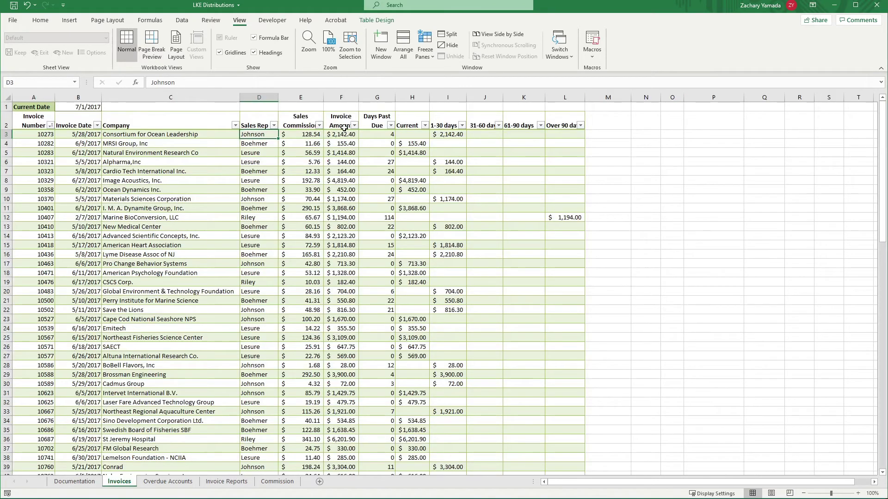
drag(310, 134, 306, 449)
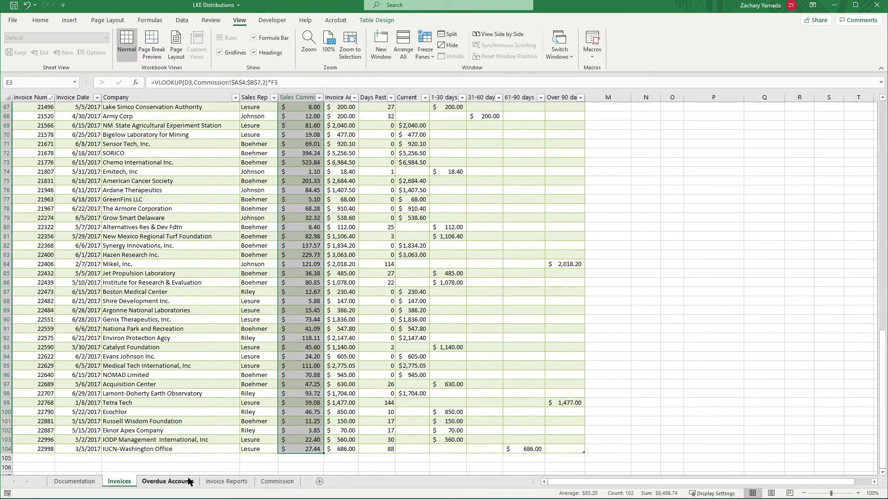
click(235, 482)
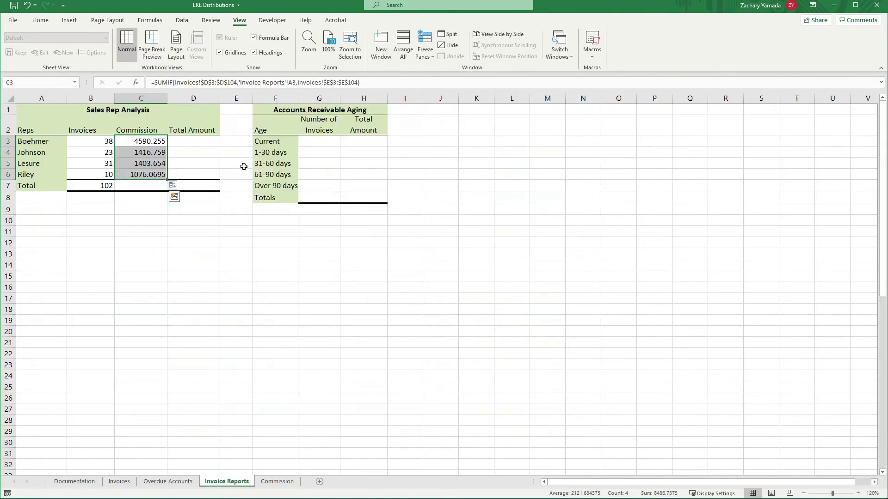
click(209, 143)
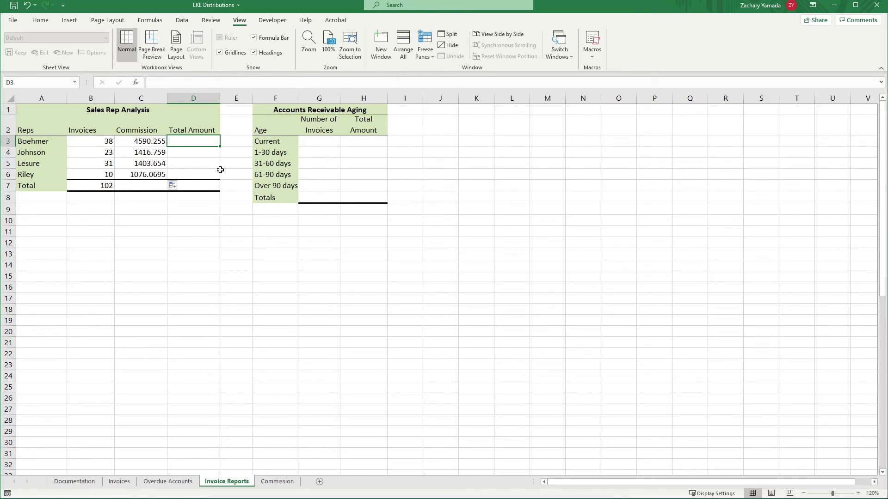
text(=)
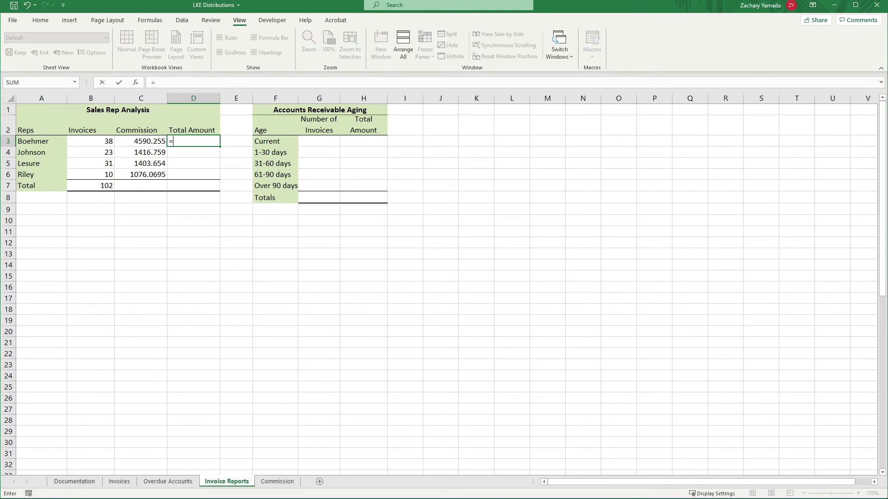
key(Escape)
Copy the SUMIF formula text from C3 unchanged into D3, checking the Invoice Amount column and its rows on the Invoices sheet.
double_click(150, 142)
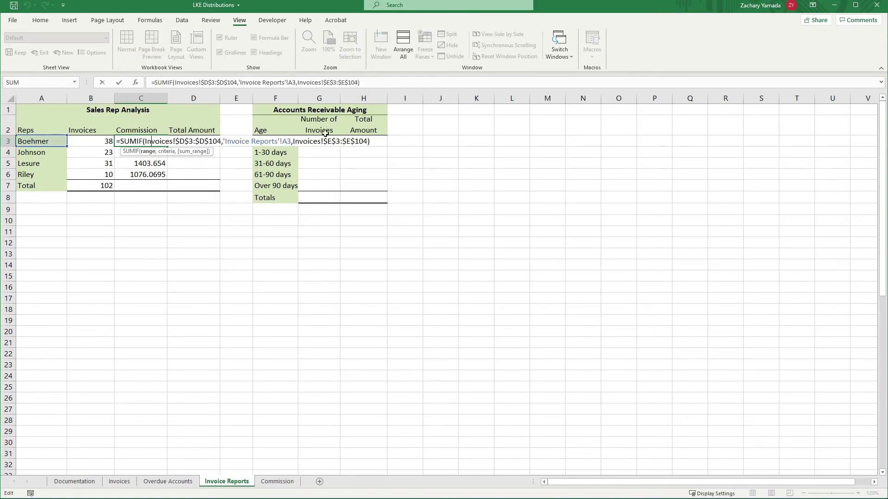
click(372, 140)
key(shift+Home)
key(ctrl+c)
key(Escape)
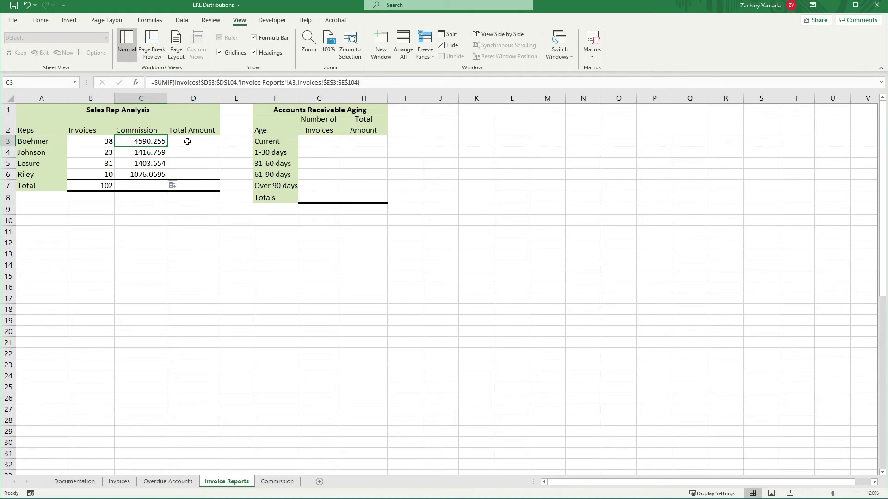
click(118, 485)
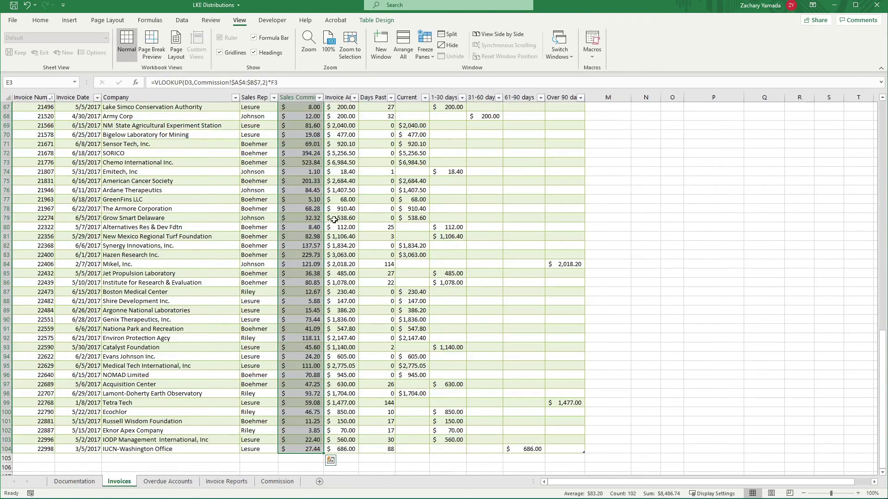
scroll(324, 134, down, 9)
scroll(313, 123, up, 9)
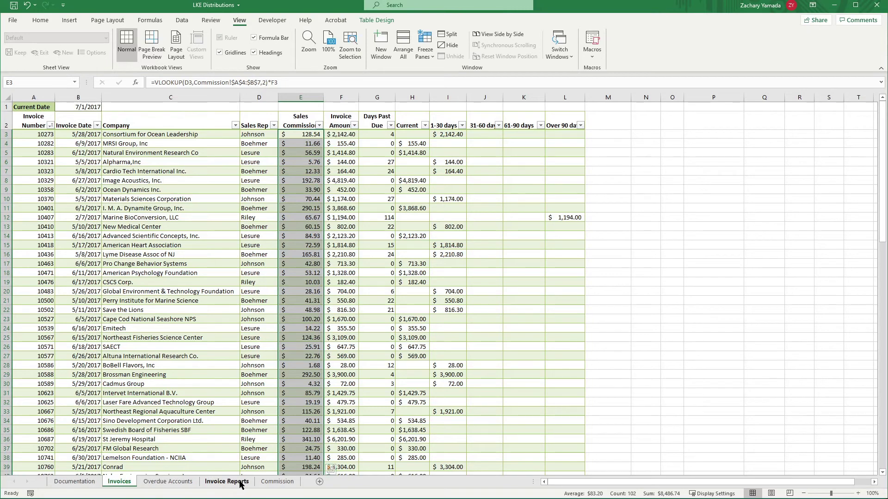
click(240, 482)
click(204, 138)
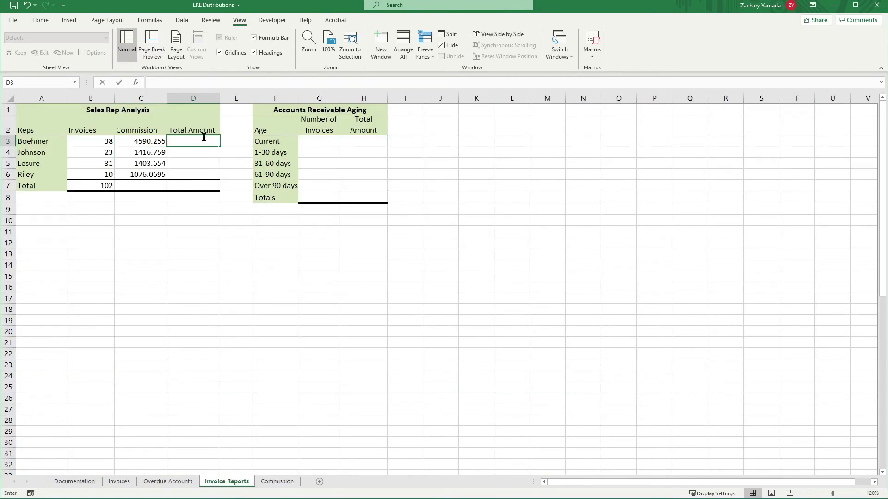
key(ctrl+v)
Change the sum range in D3 to Invoices!$F$3:$F$104 and copy the formula down through D6.
click(388, 145)
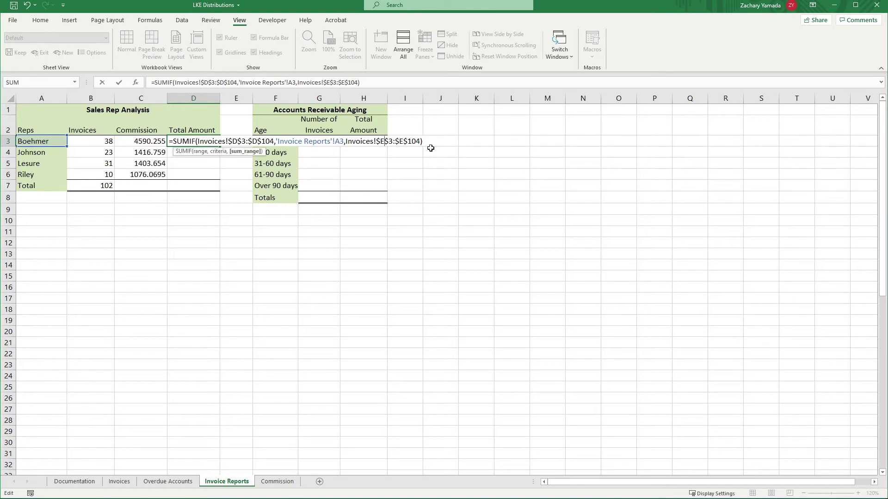
key(BackSpace)
text(F)
key(BackSpace)
text(F)
key(Return)
click(207, 141)
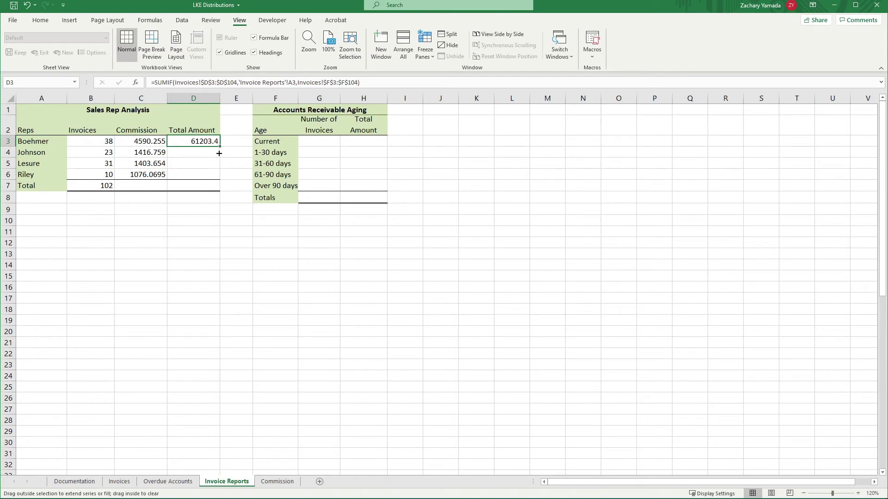
drag(219, 153, 206, 174)
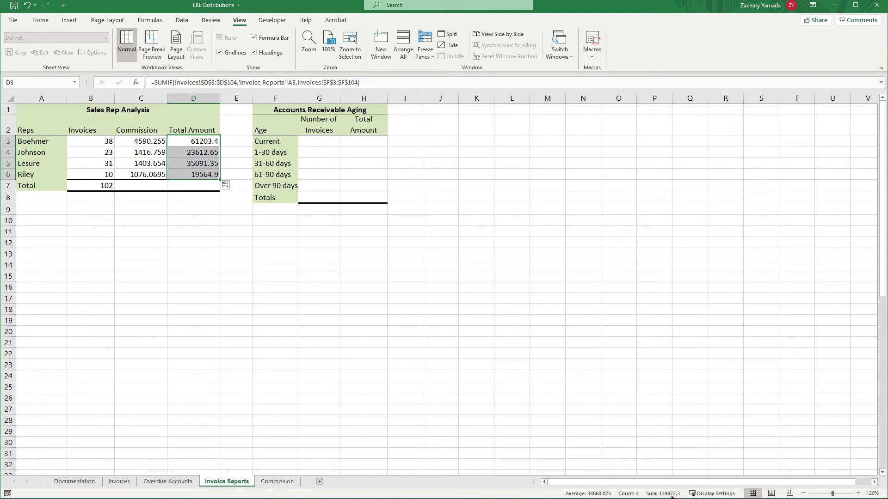
Compare the sum of the total amounts in D3:D6 with the sum of the Invoice Amount column F3:F104 on the Invoices sheet.
click(118, 481)
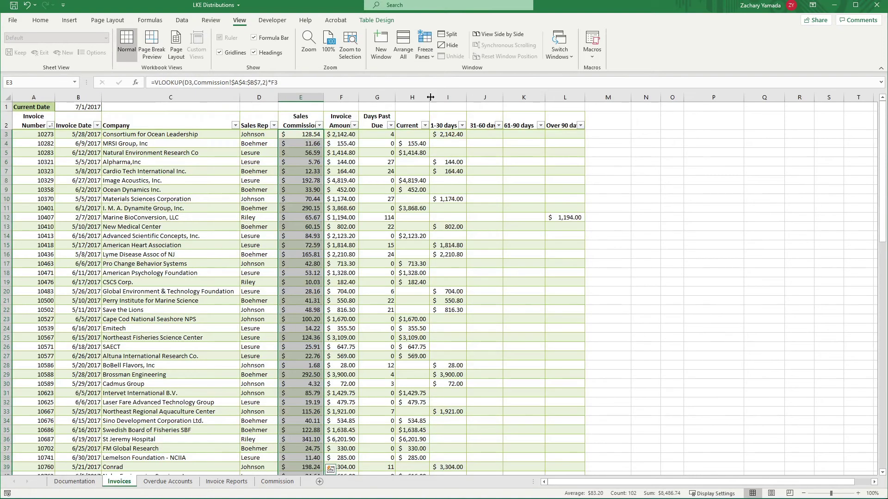
drag(336, 137, 347, 418)
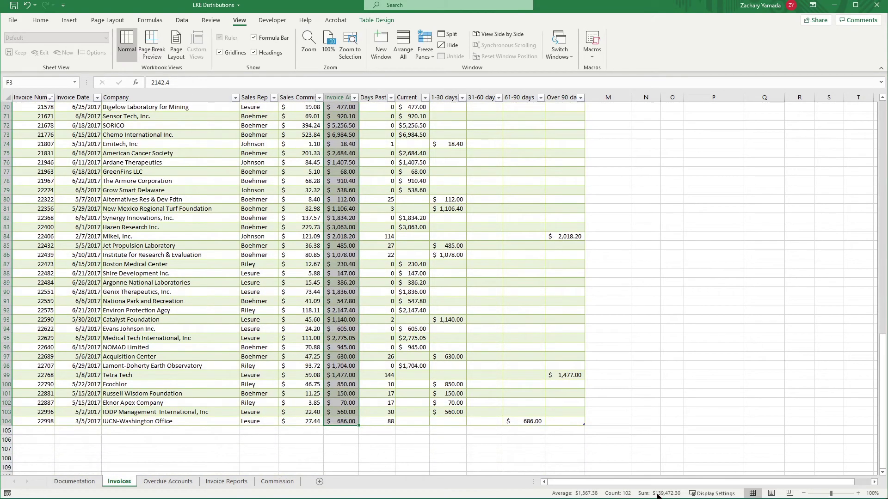
click(225, 482)
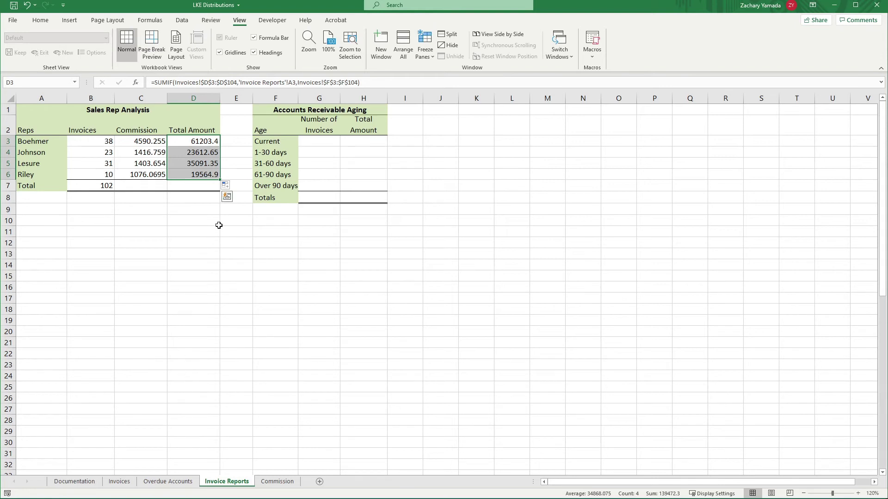
click(217, 288)
Total the Commission column in C7 with a SUM of C3:C6.
click(144, 184)
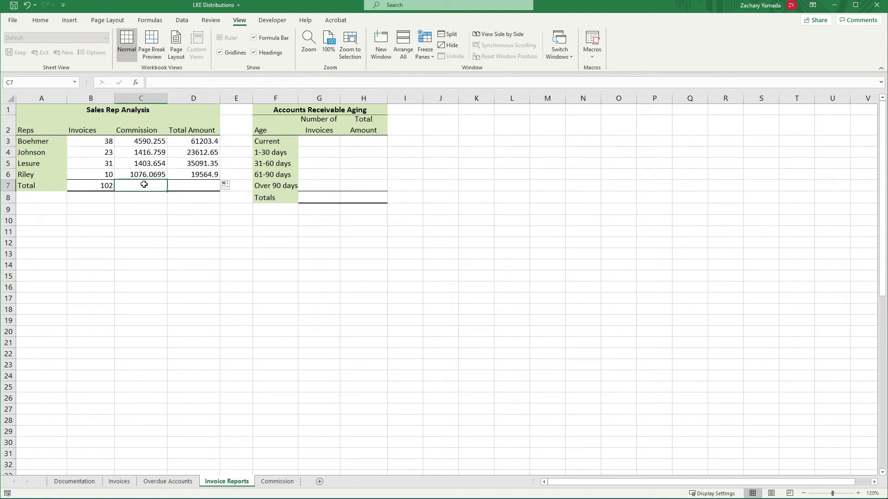
click(185, 246)
drag(103, 143, 218, 173)
click(142, 187)
text(=sum)
key(Tab)
drag(151, 137, 153, 173)
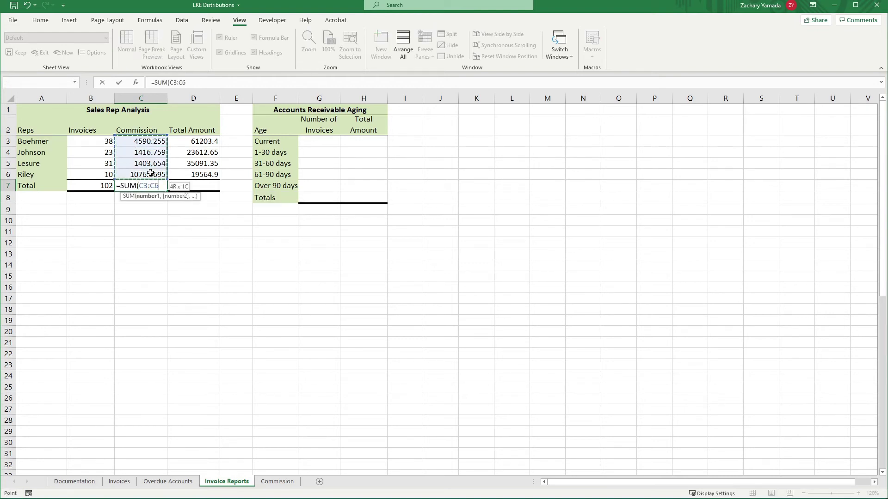
key(Return)
Total the Total Amount column in D7 with a SUM of D3:D6.
click(202, 185)
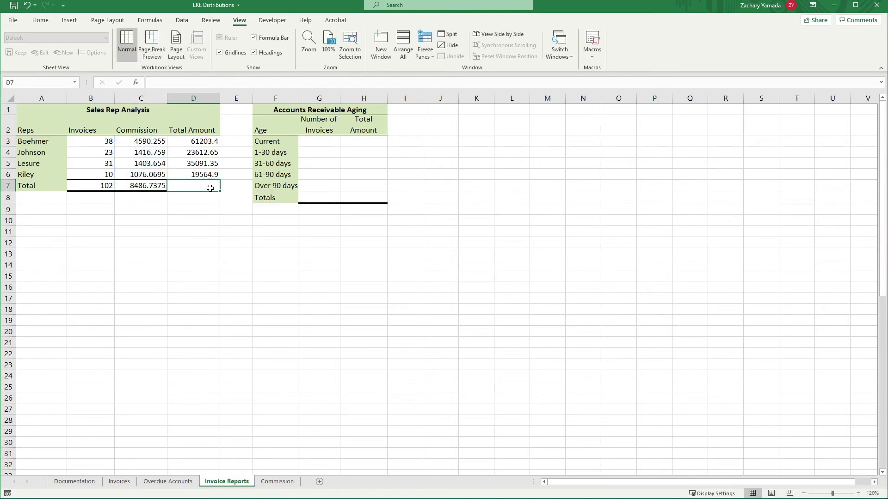
text(=sum)
key(Tab)
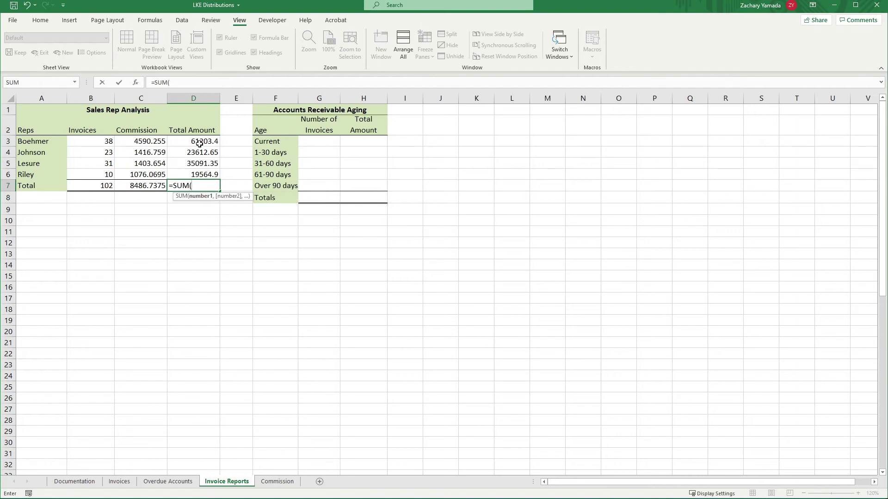
drag(199, 143, 209, 179)
text())
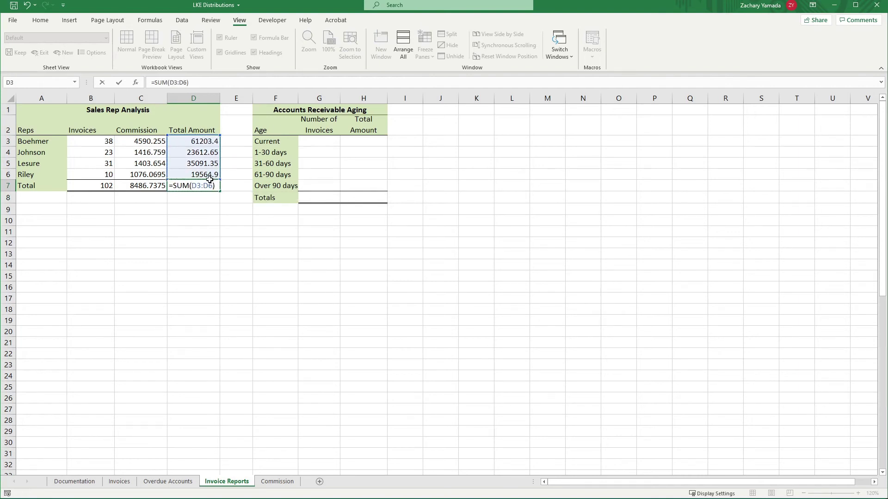
key(Return)
Apply the Accounting number format to the commissions and total amounts in C3:D7.
drag(153, 141, 206, 180)
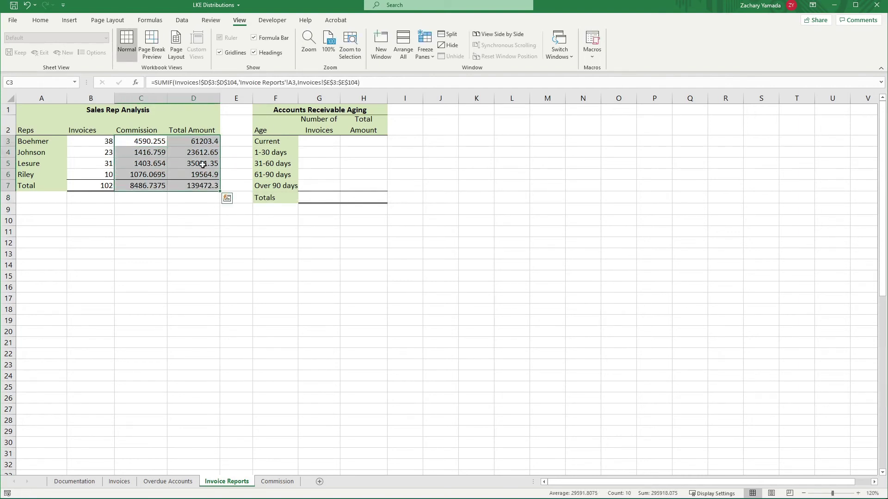
click(40, 20)
click(370, 38)
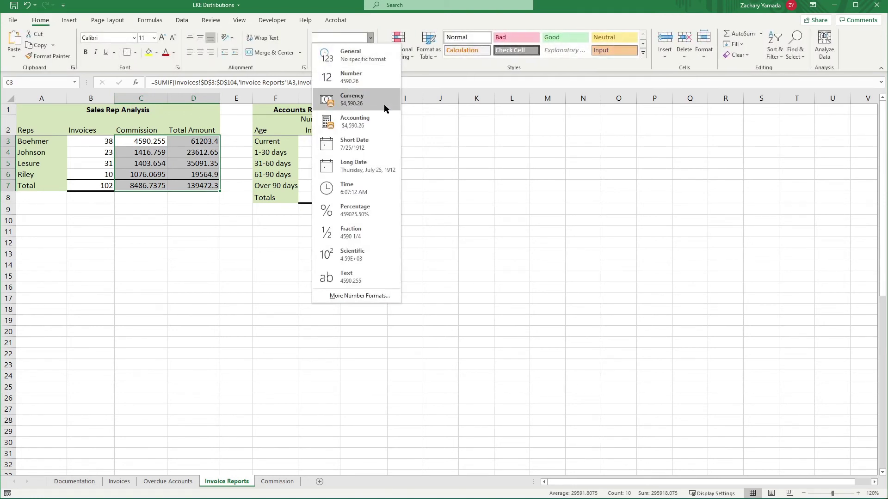
click(355, 121)
click(523, 197)
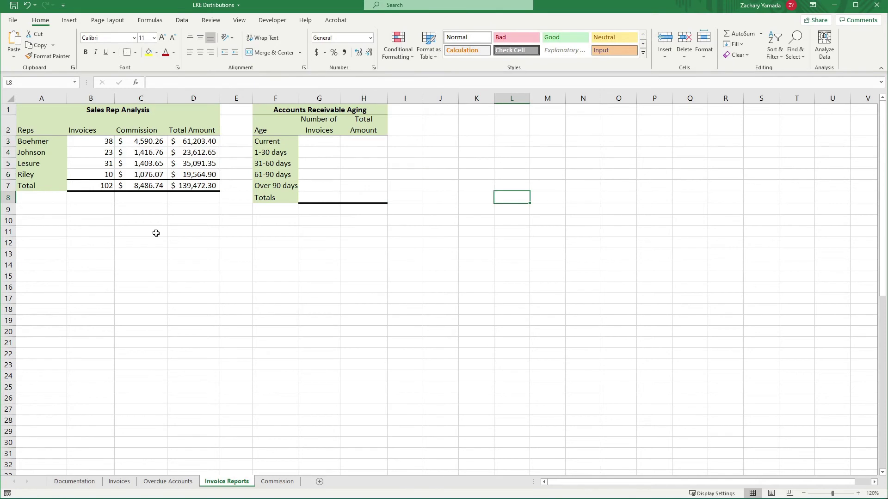
Apply the comma style to C4:D6 so only the first and total rows keep dollar signs.
drag(133, 139, 202, 190)
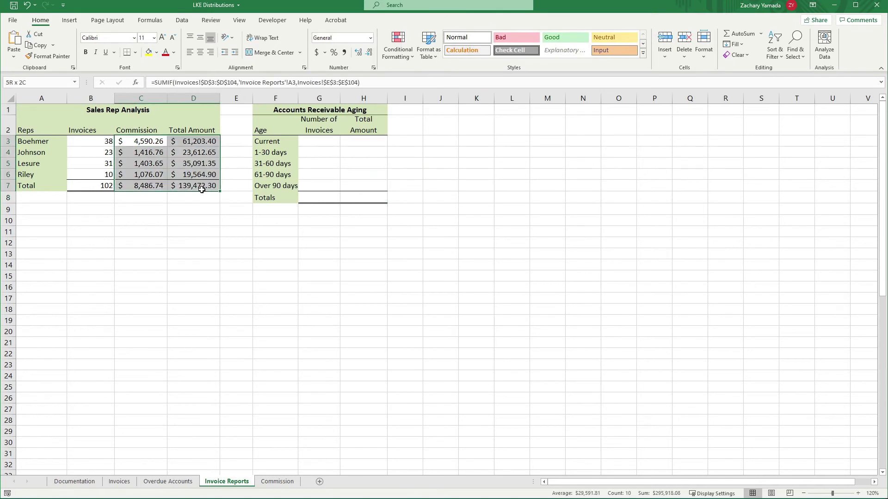
click(176, 212)
drag(138, 153, 199, 175)
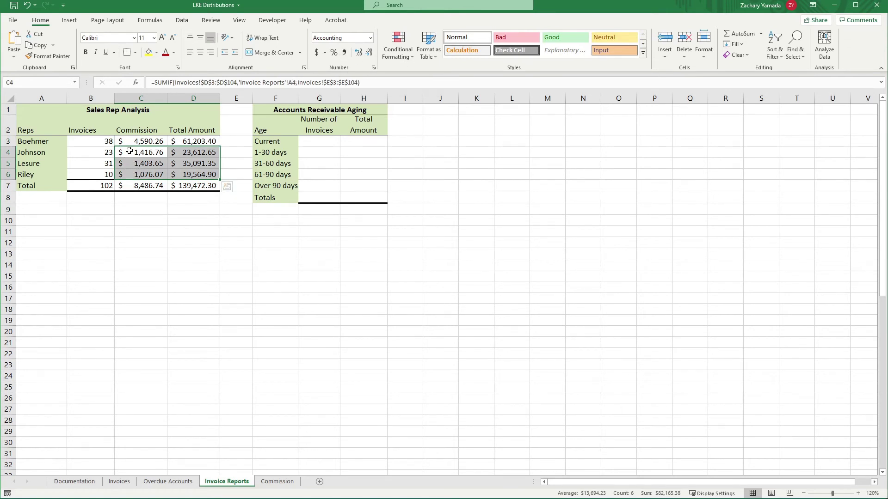
drag(127, 151, 209, 172)
click(344, 52)
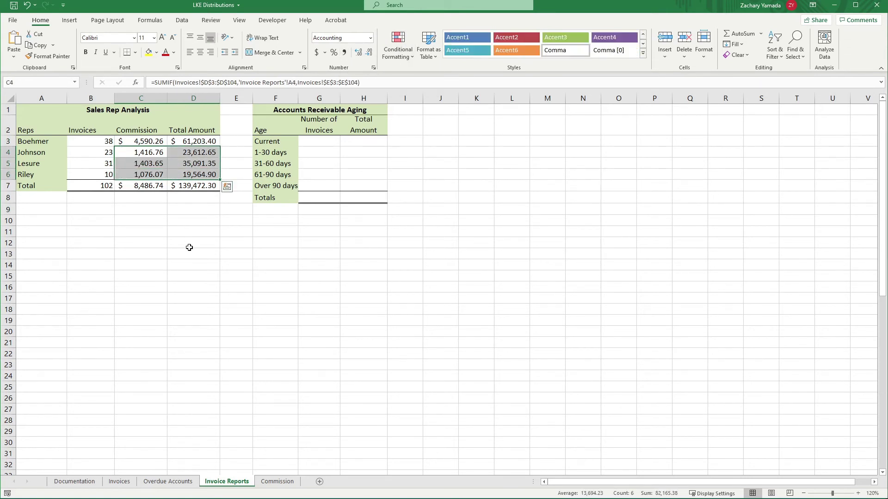
click(190, 247)
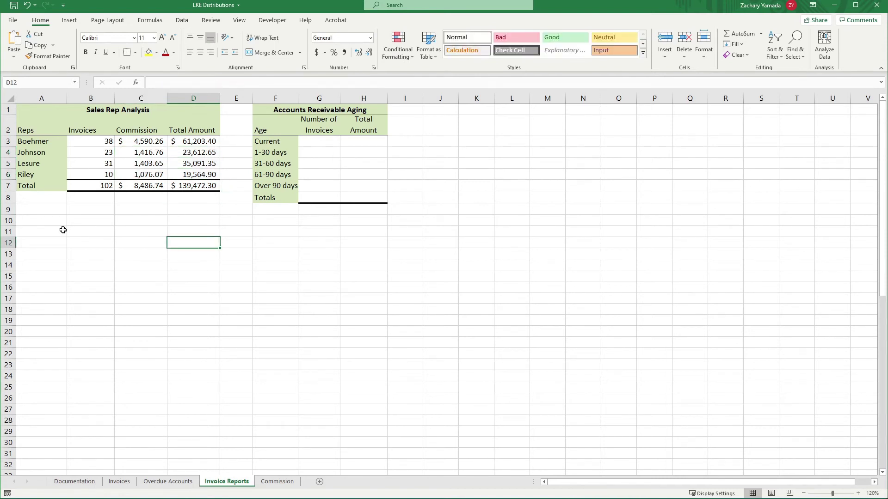
Review the Sales Rep Analysis entries and the age categories in F3:F7 of the Accounts Receivable Aging table.
drag(152, 143, 192, 184)
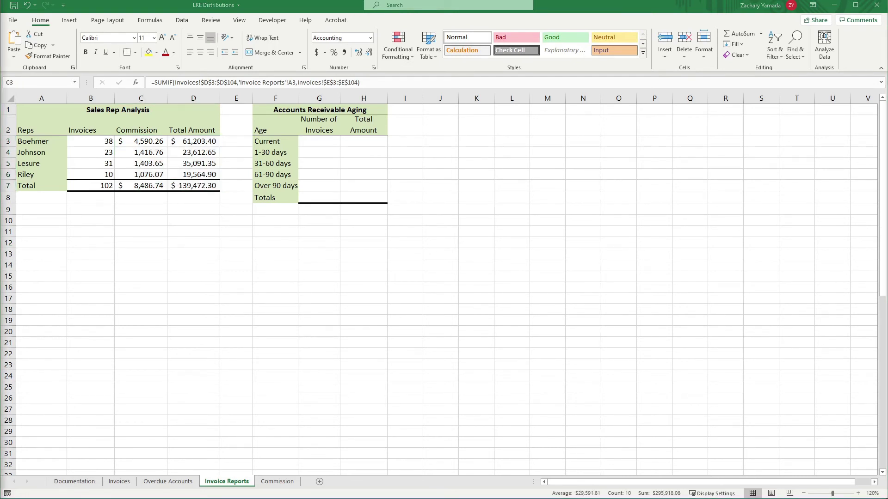
click(324, 142)
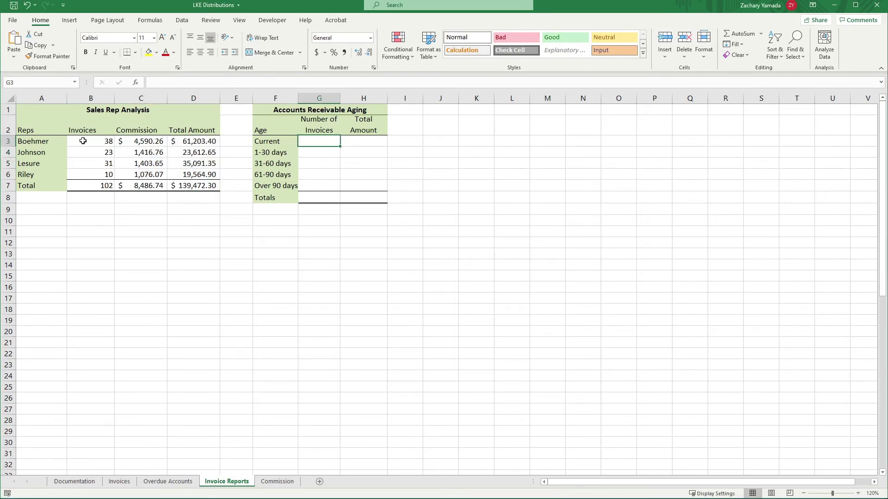
drag(43, 143, 42, 179)
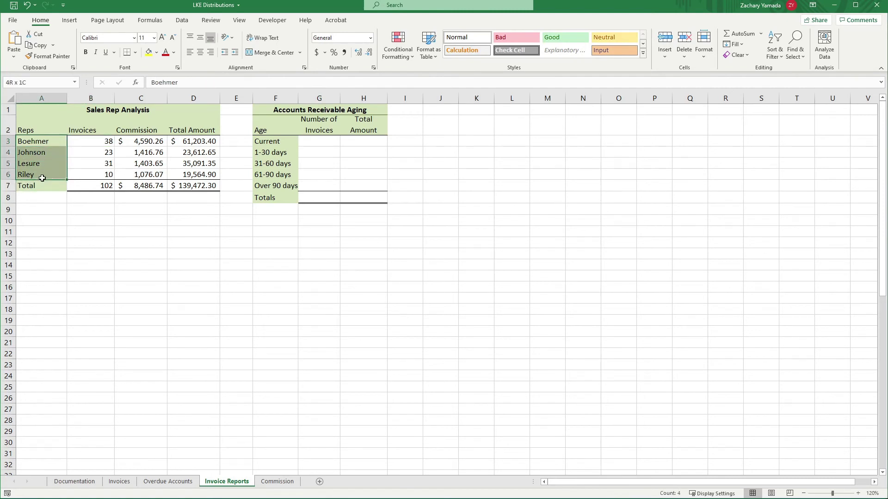
click(317, 141)
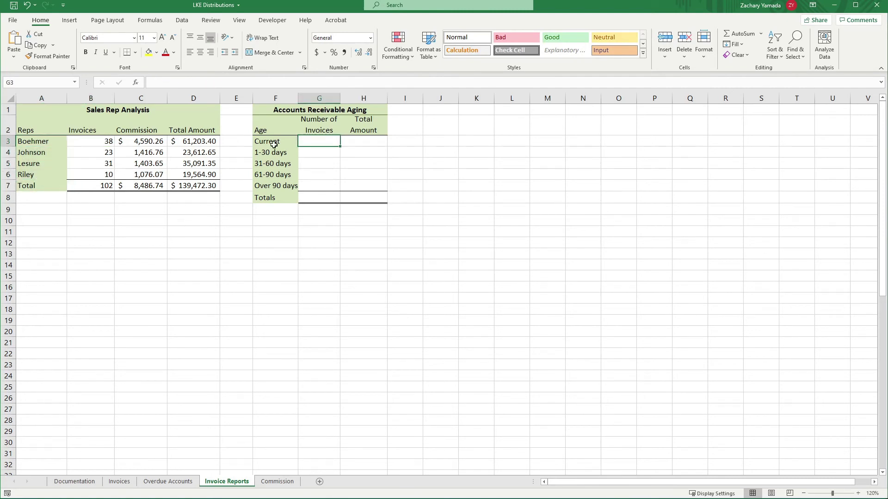
drag(276, 141, 276, 186)
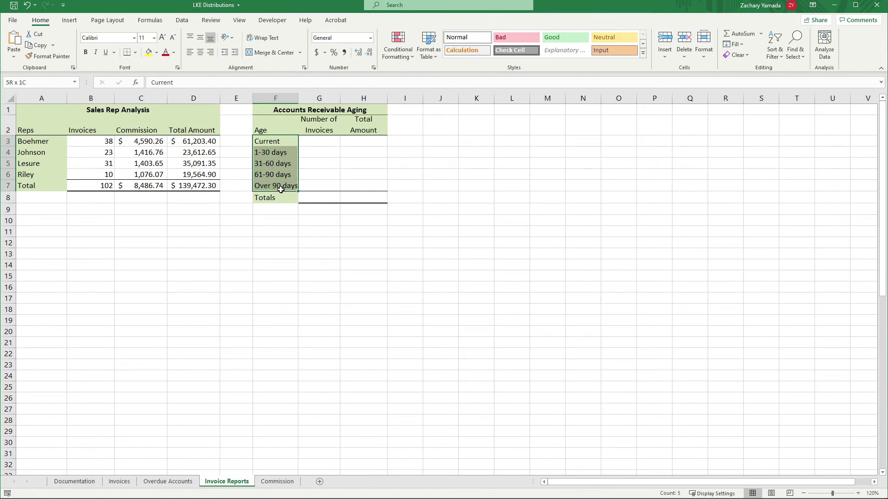
click(305, 141)
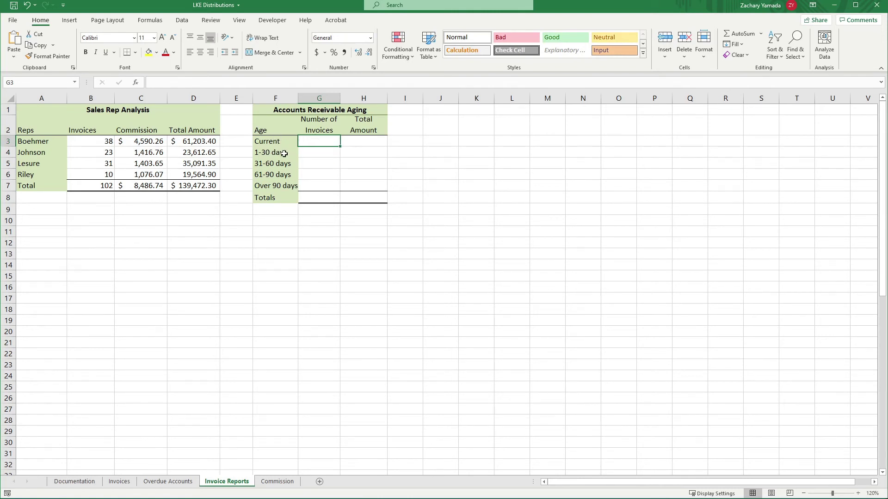
drag(308, 143, 347, 146)
click(295, 142)
drag(259, 150, 365, 185)
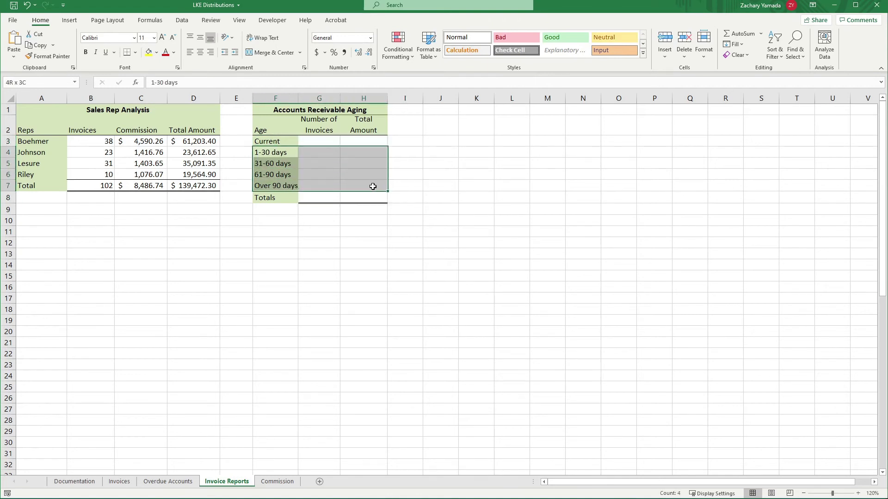
click(319, 144)
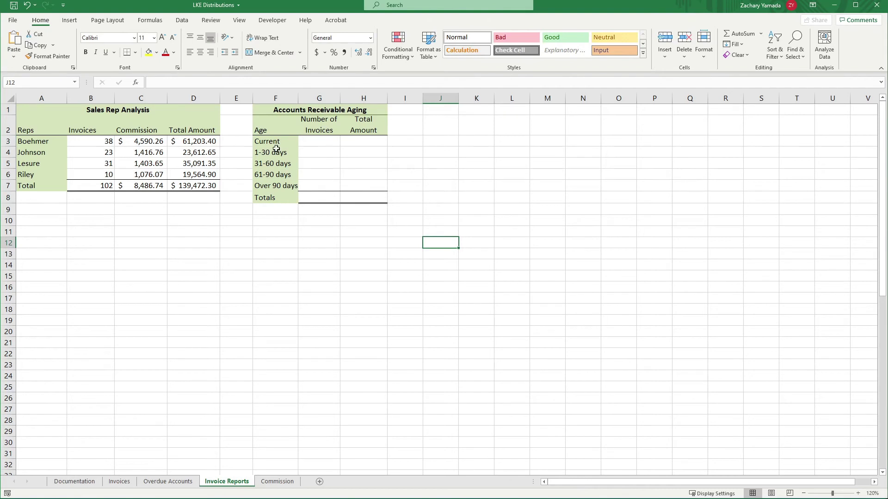
click(272, 145)
click(271, 154)
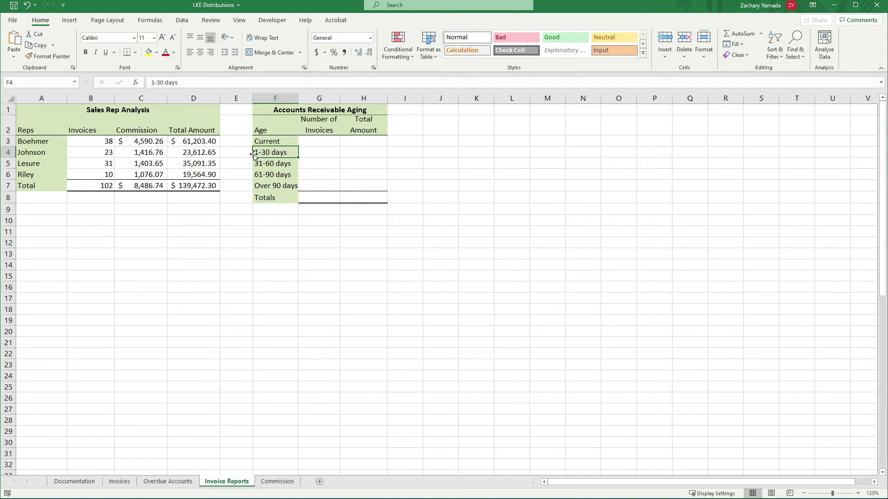
click(272, 166)
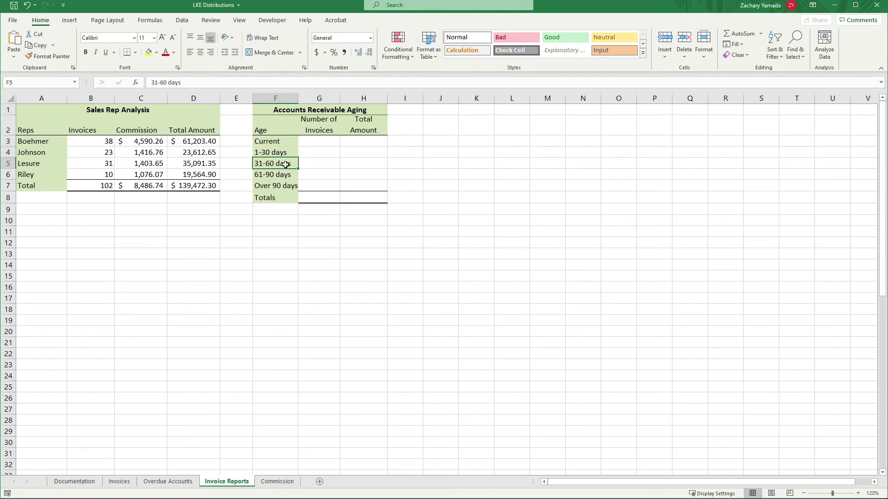
click(277, 177)
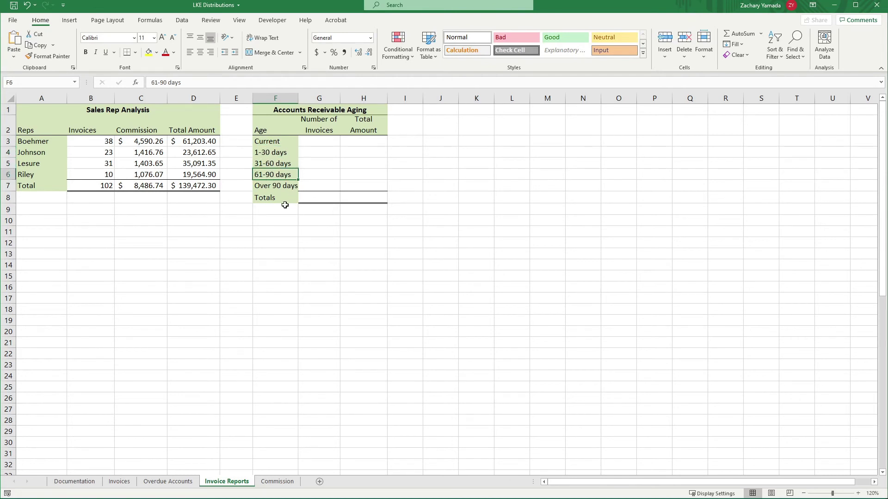
click(329, 141)
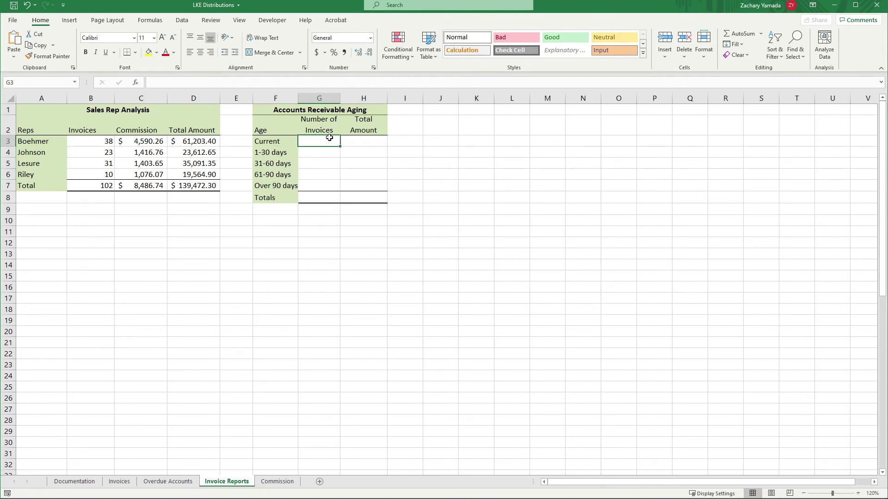
Examine the Current, 1-30, 31-60, 61-90 and Over 90 days columns on the Invoices sheet.
click(168, 481)
click(120, 482)
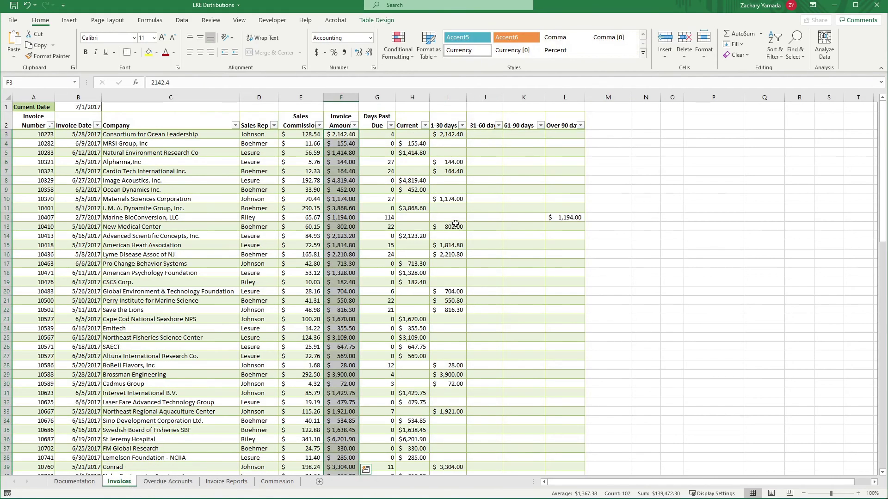
click(411, 132)
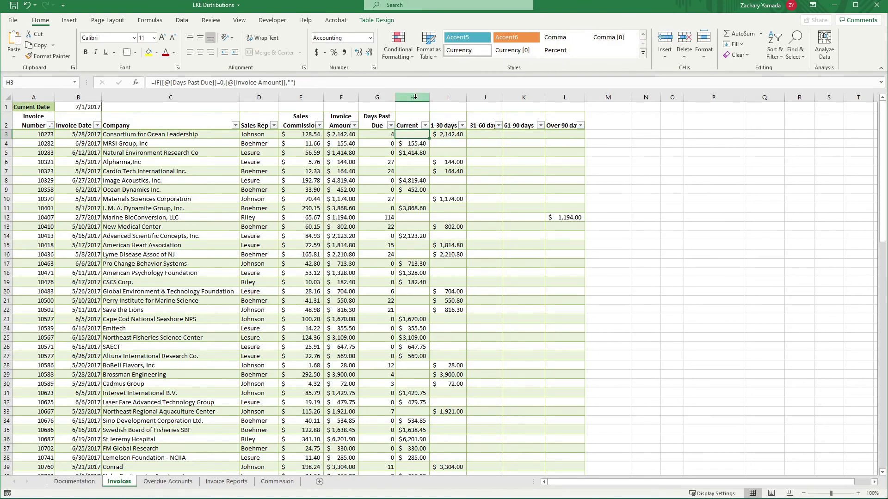
click(448, 122)
click(485, 124)
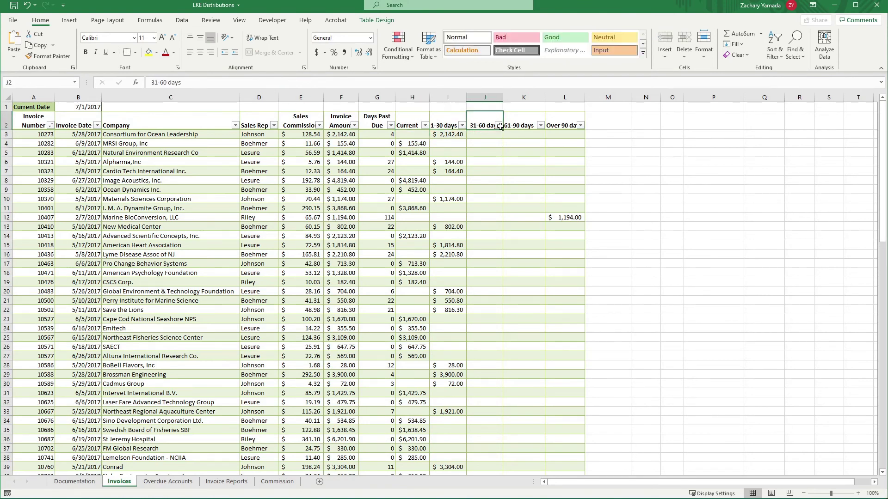
click(529, 124)
click(559, 122)
click(449, 120)
click(416, 122)
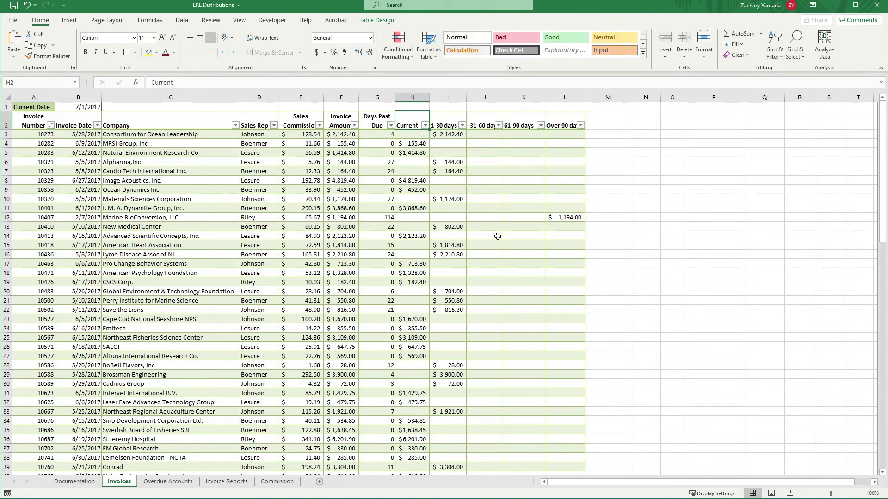
scroll(428, 442, down, 7)
scroll(428, 444, up, 7)
Count the current invoices in G3 of Invoice Reports with =COUNT(Aging[Current]), referencing the Current column on the Invoices sheet.
click(213, 482)
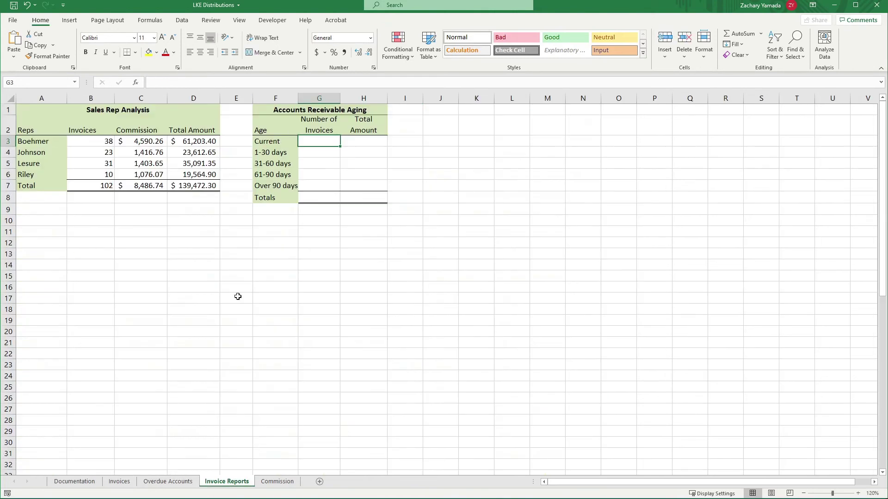
text(=COUN)
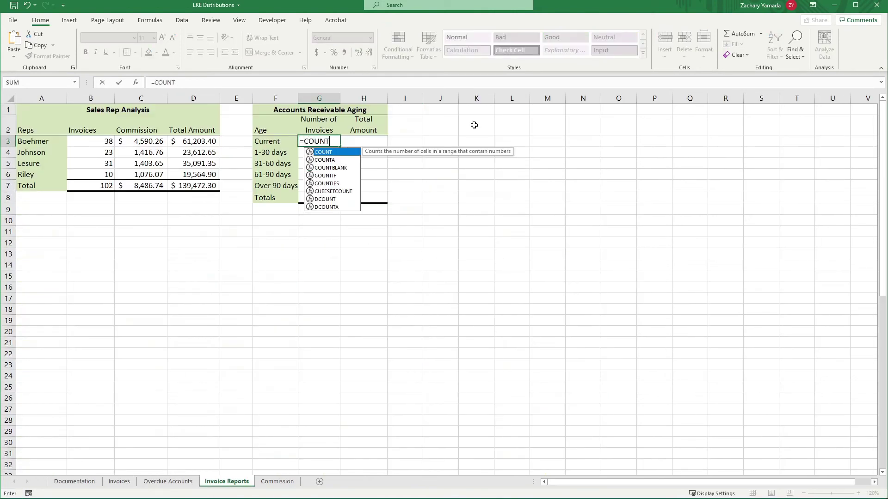
text(T()
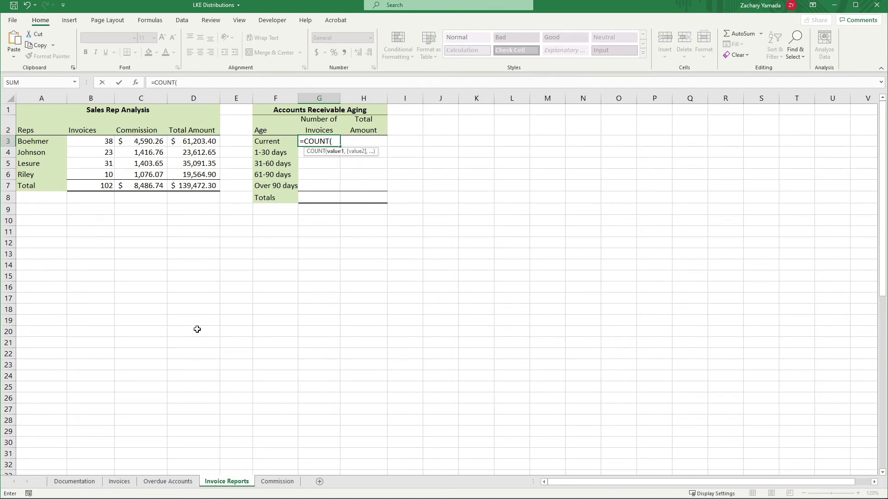
click(118, 483)
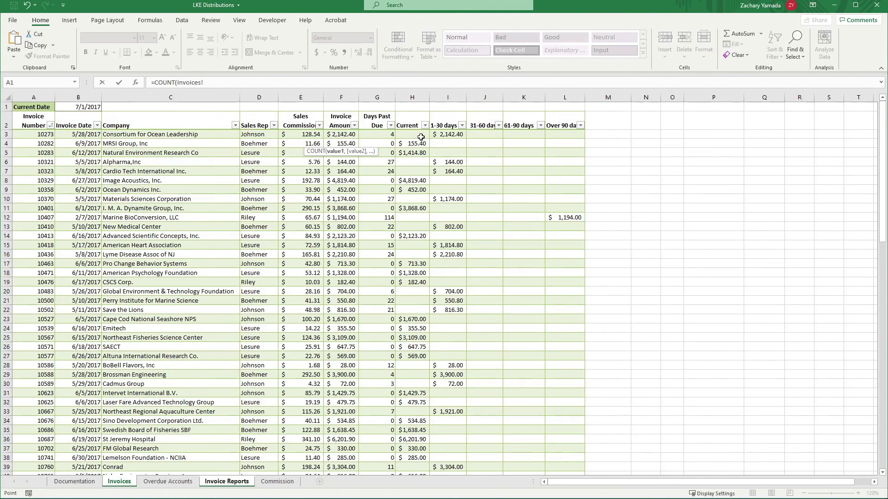
drag(419, 135, 420, 440)
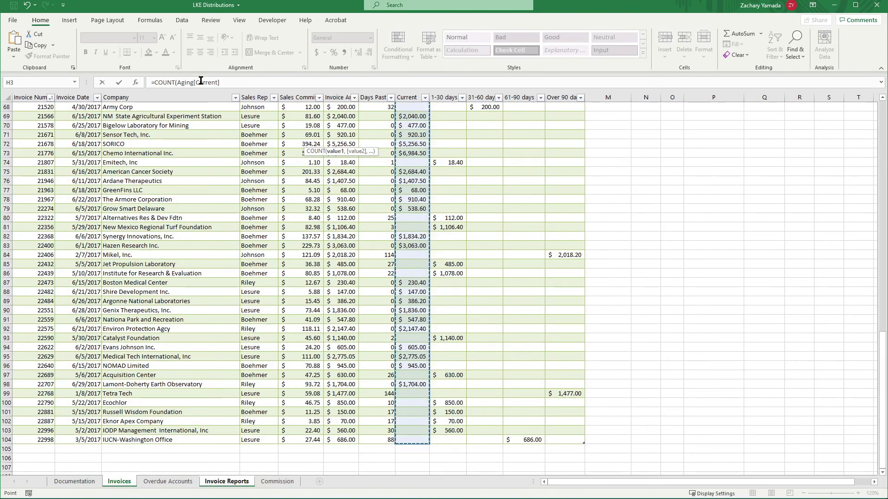
click(216, 82)
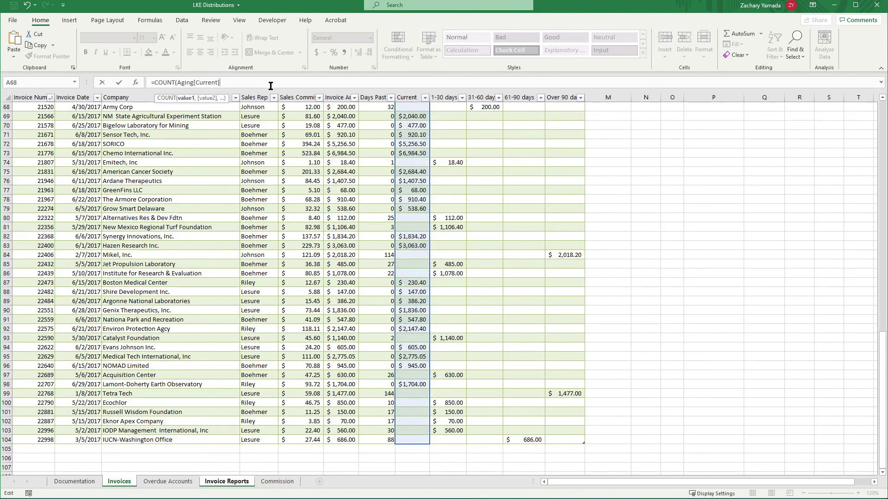
text())
key(Return)
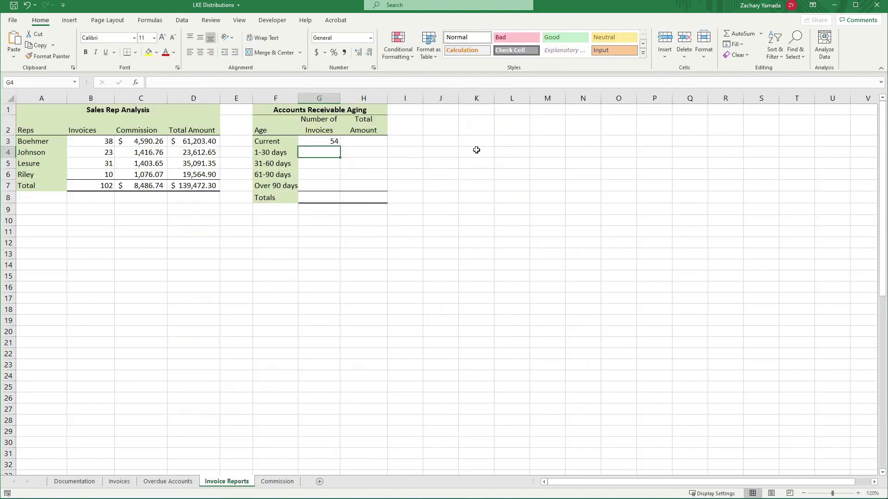
Copy the full text of the COUNT formula in G3.
click(320, 143)
click(333, 151)
click(333, 141)
drag(237, 82, 151, 83)
key(ctrl+c)
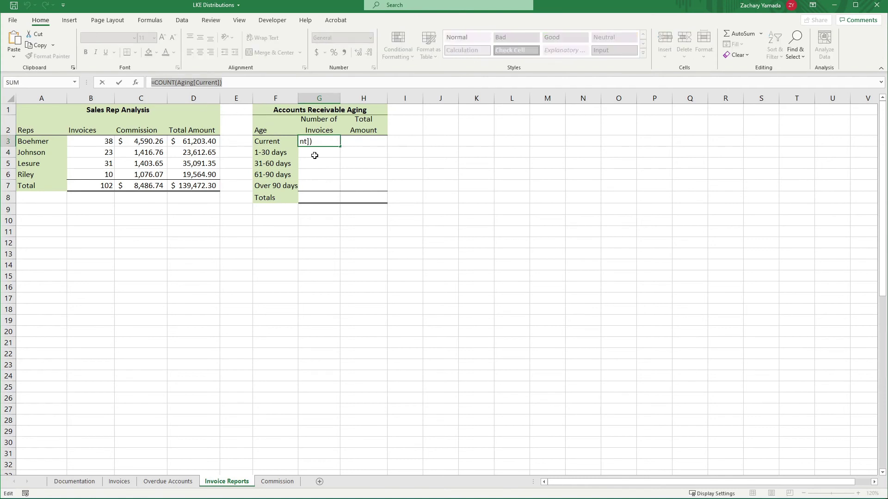
Count the 1-30 days invoices in G4 by adapting the copied formula to =COUNT(Aging[1-30 days]).
click(315, 155)
double_click(315, 155)
key(ctrl+v)
double_click(373, 152)
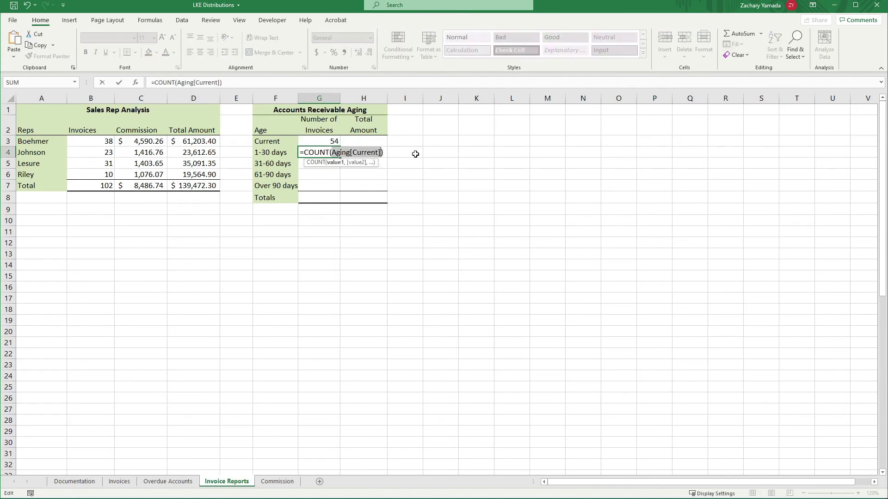
click(371, 148)
key(BackSpace)
key(BackSpace)
key(BackSpace)
key(BackSpace)
key(BackSpace)
key(BackSpace)
key(BackSpace)
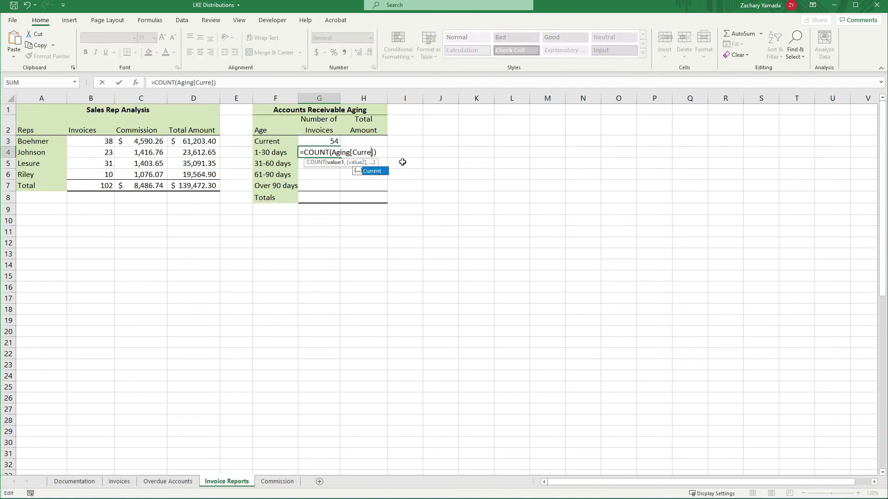
text(1-30 days)
key(Return)
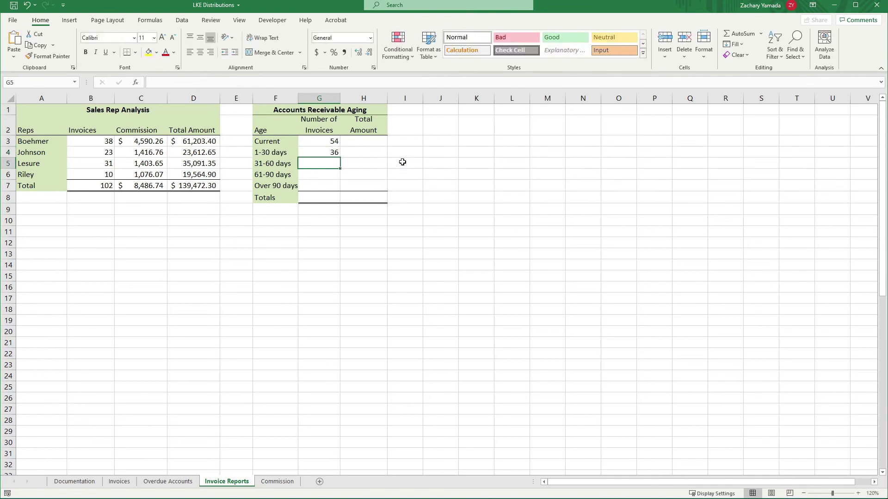
Count the 31-60 days invoices in G5 by adapting the copied formula to =COUNT(Aging[31-60 days]).
double_click(329, 165)
key(ctrl+v)
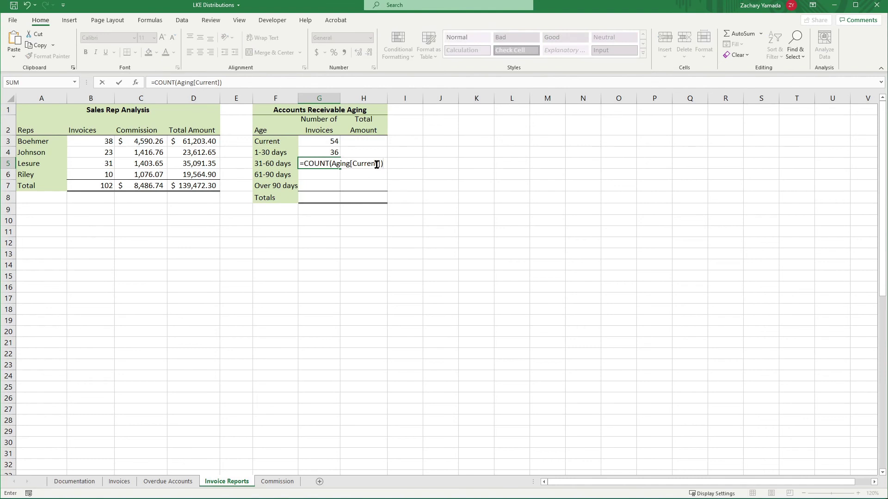
click(364, 164)
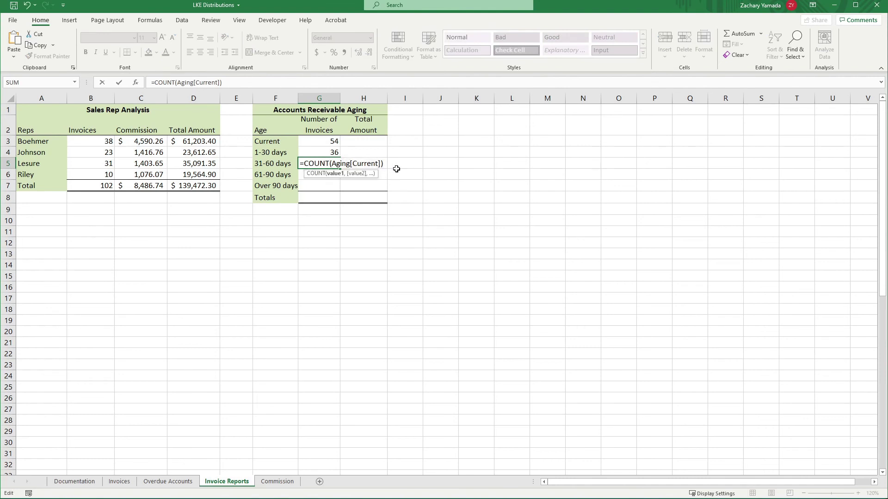
key(BackSpace)
key(BackSpace)
key(BackSpace)
key(BackSpace)
key(BackSpace)
key(BackSpace)
key(BackSpace)
text(31-)
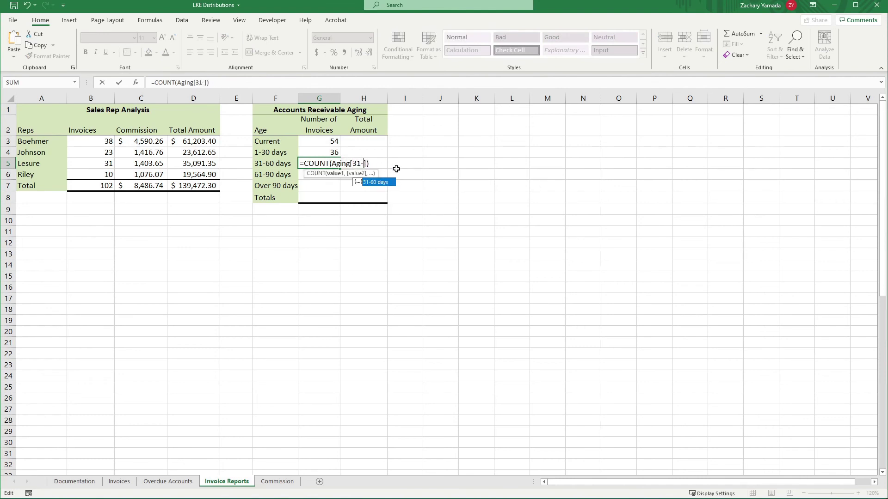
text(60)
key(Return)
key(Return)
key(Right)
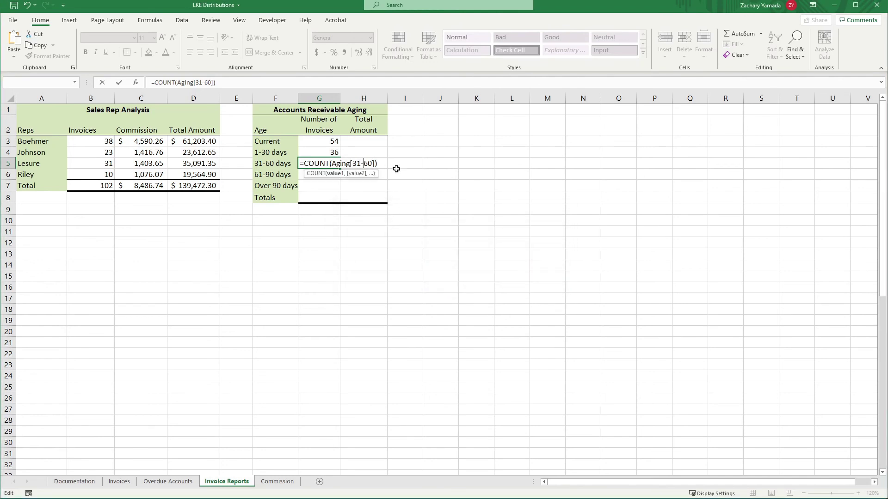
key(Right)
key(Right)
text(days)
key(Return)
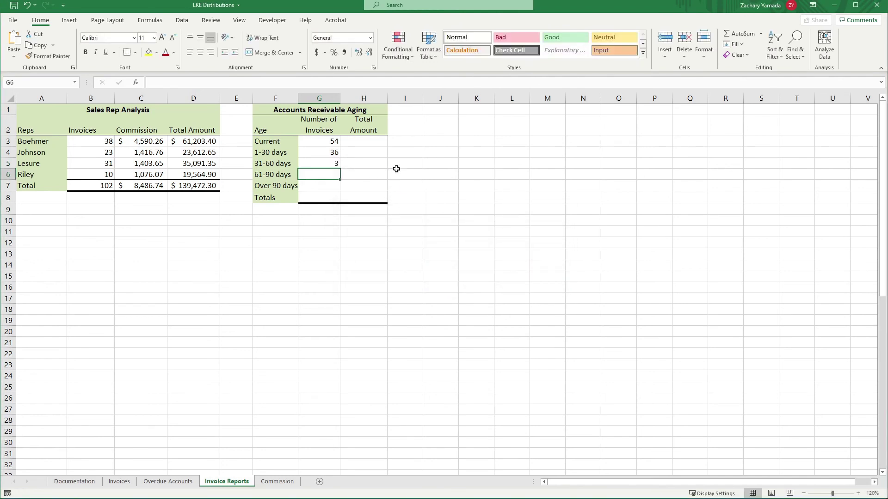
Count the 61-90 days invoices in G6 by adapting the copied formula to =COUNT(Aging[61-90 days]).
double_click(327, 173)
key(ctrl+v)
double_click(376, 175)
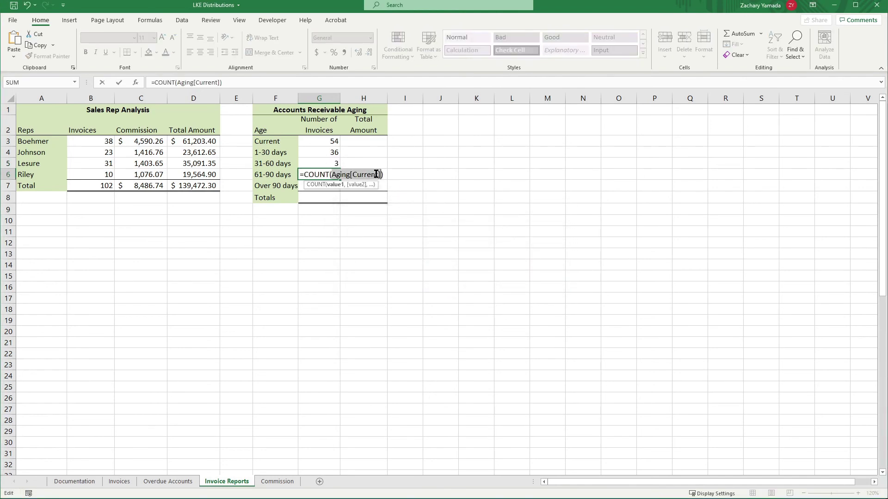
click(372, 175)
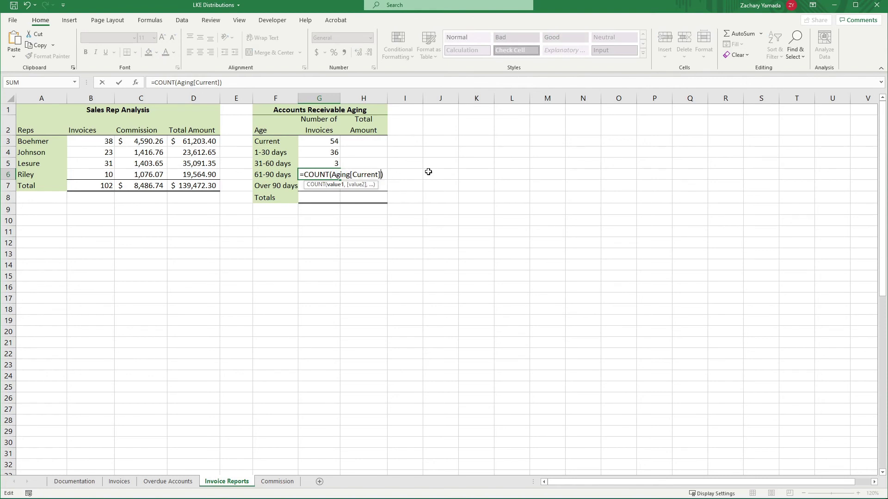
key(BackSpace)
key(BackSpace)
key(BackSpace)
key(BackSpace)
key(BackSpace)
key(BackSpace)
key(BackSpace)
text(61)
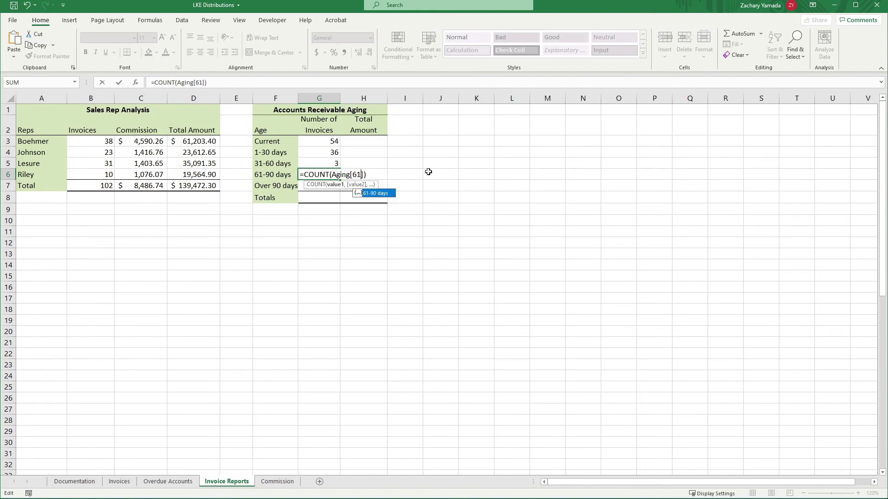
double_click(393, 193)
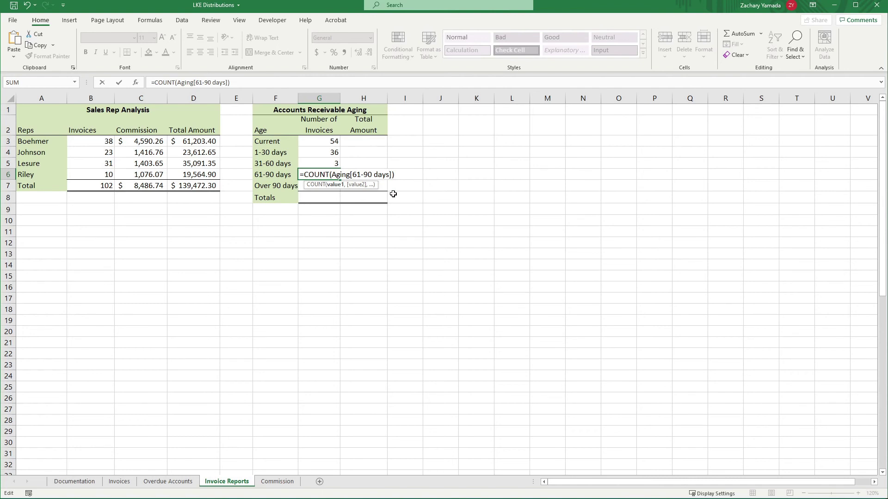
key(Return)
Count the Over 90 days invoices in G7 by adapting the copied formula to =COUNT(Aging[Over 90 days]).
text(=)
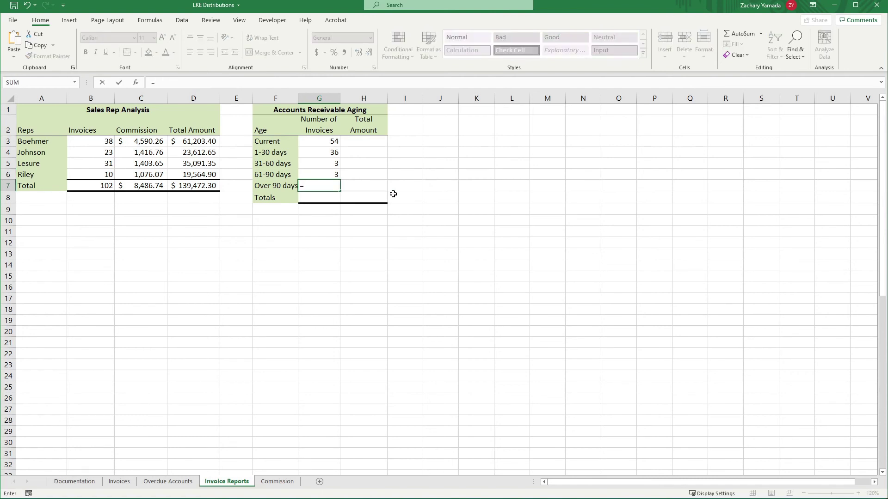
key(BackSpace)
key(ctrl+v)
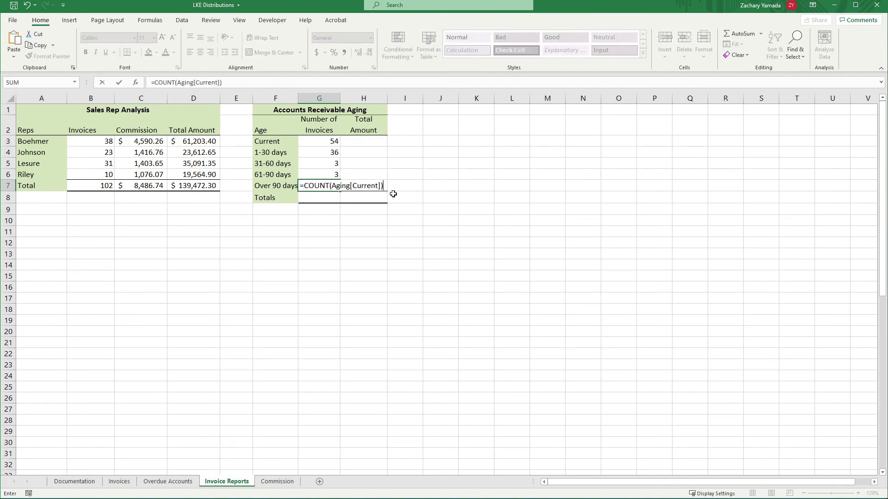
click(378, 187)
key(BackSpace)
key(BackSpace)
key(BackSpace)
key(BackSpace)
key(BackSpace)
key(BackSpace)
key(BackSpace)
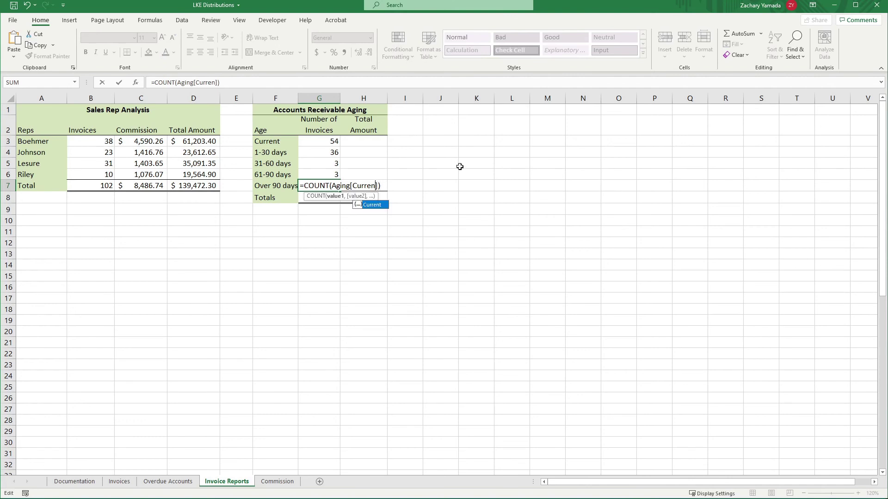
text(Over)
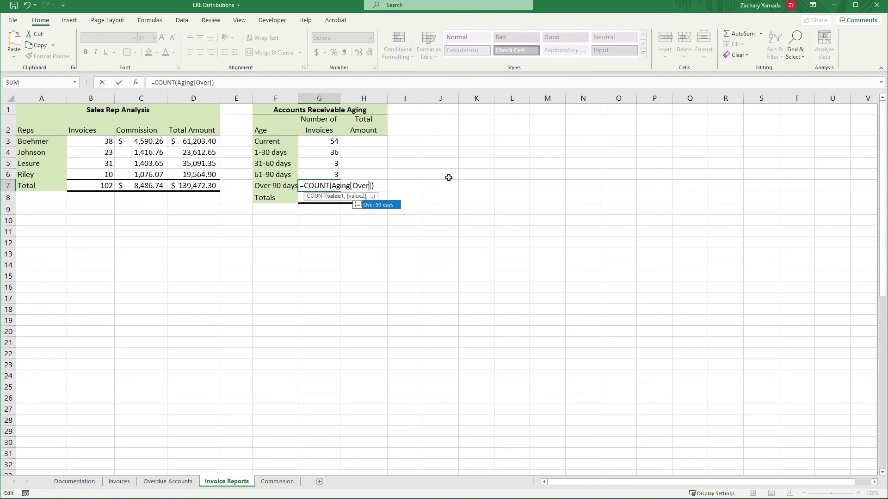
double_click(382, 205)
key(Return)
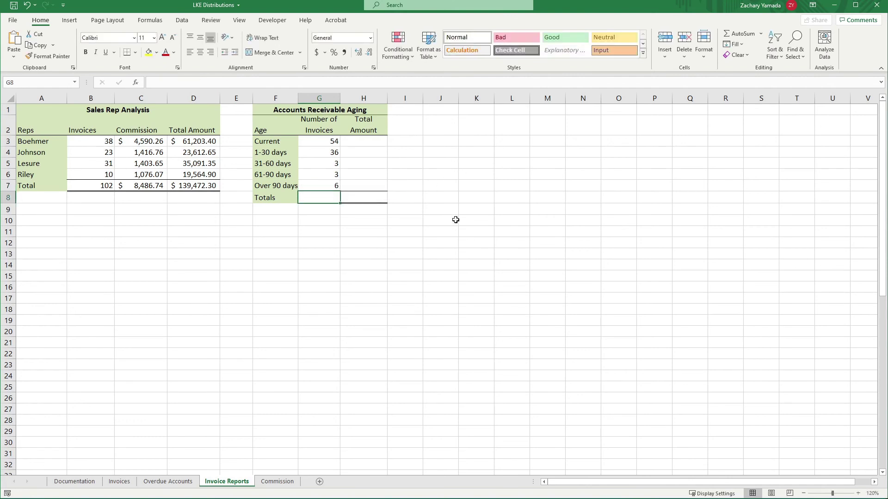
Total the invoice counts in G8 with =SUM(G3:G7) and compare the result with the Sales Rep Analysis invoice total in B7.
text(=SUM()
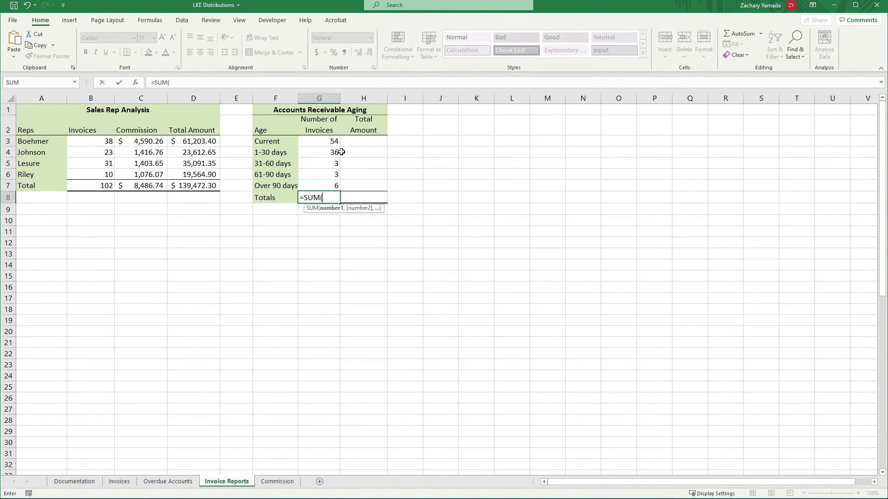
drag(330, 139, 326, 188)
text())
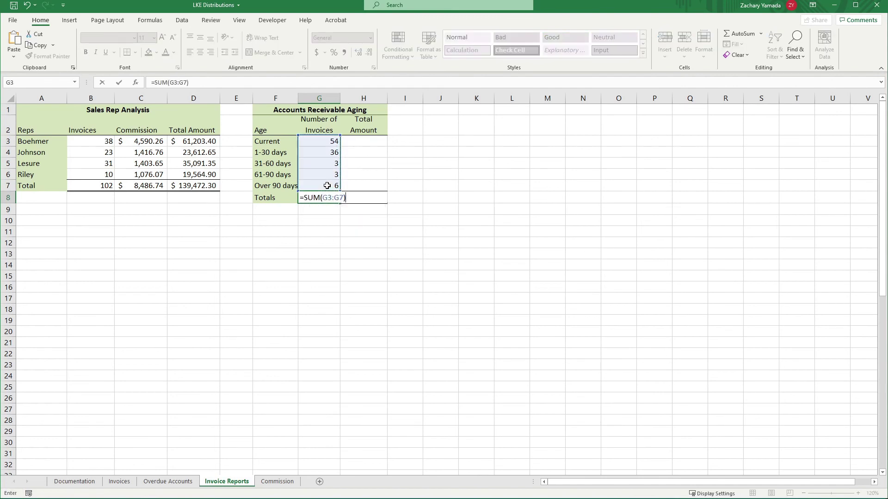
key(Return)
click(326, 196)
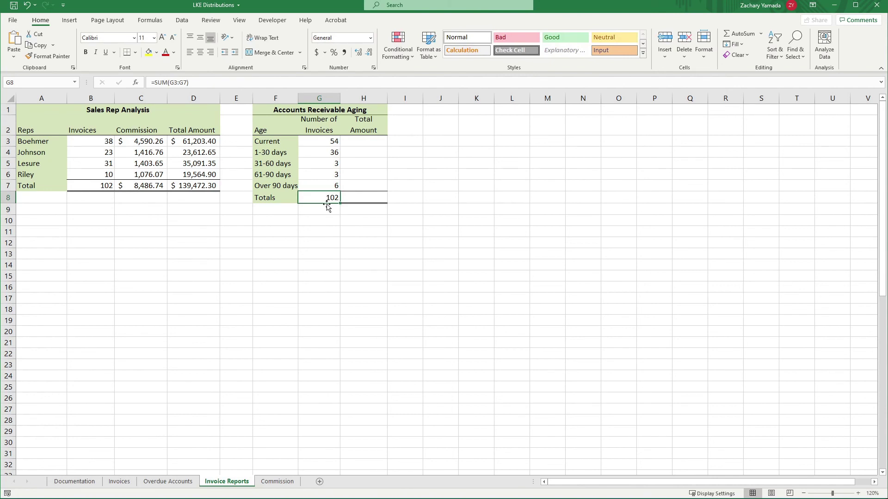
click(101, 186)
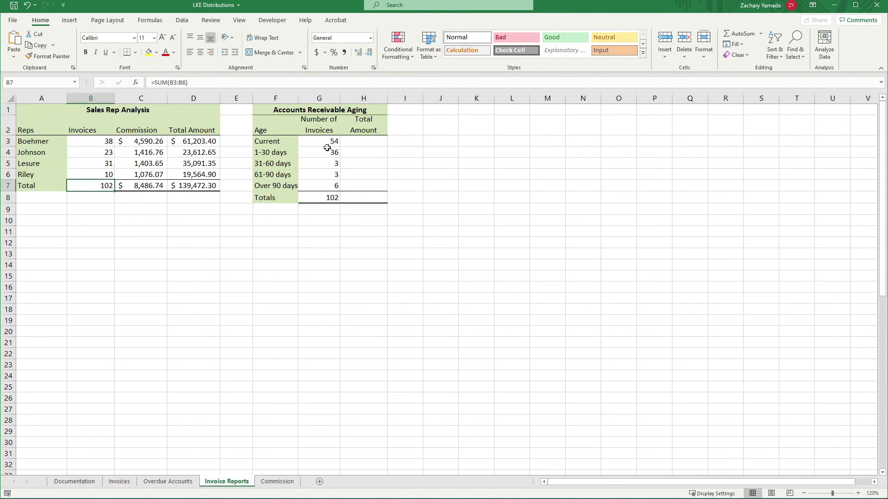
drag(327, 139, 329, 185)
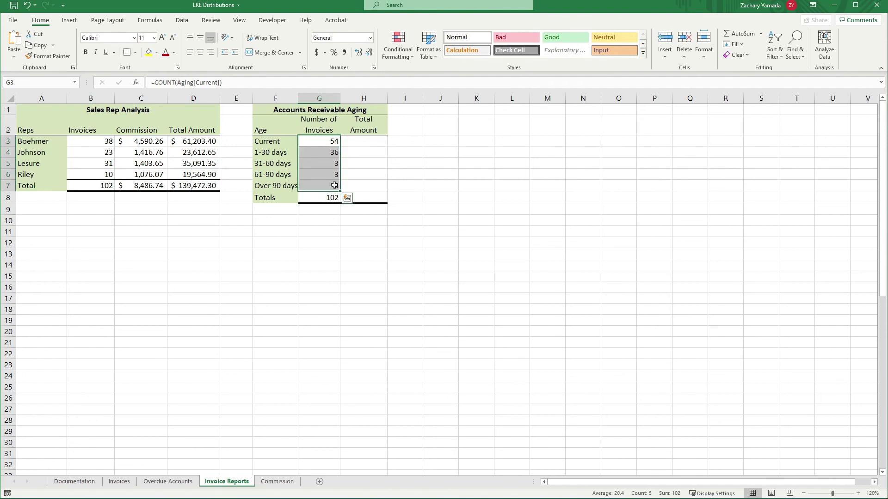
Examine the invoice amounts in the Current and overdue age columns on the Invoices sheet.
click(356, 152)
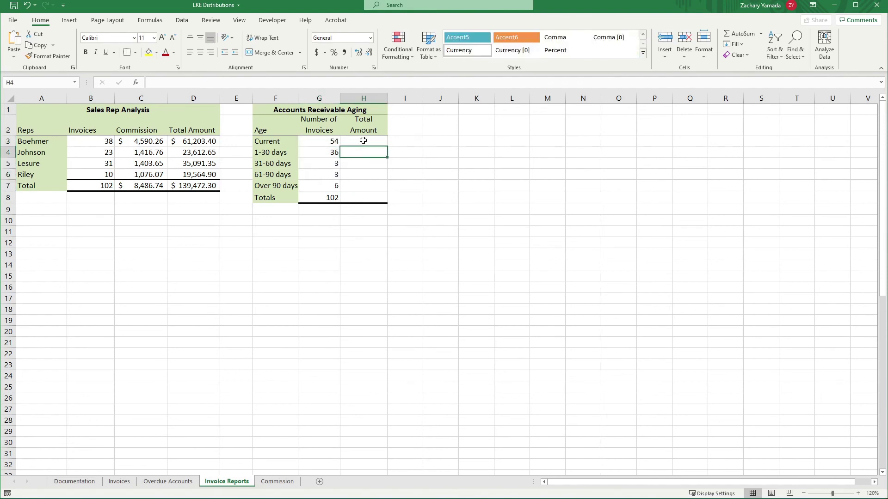
click(364, 140)
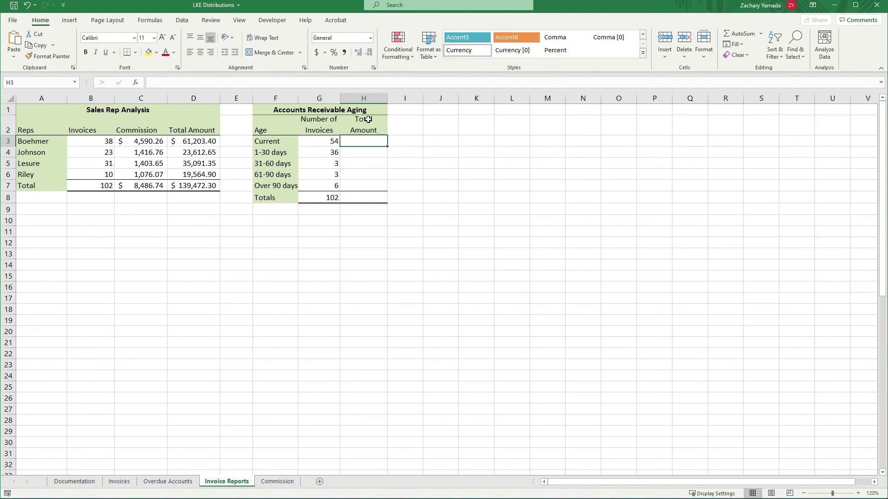
click(123, 483)
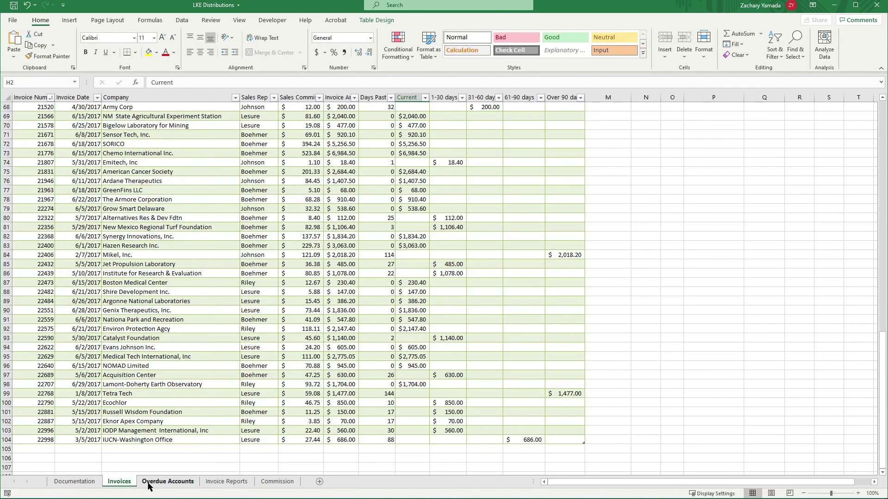
scroll(443, 129, up, 19)
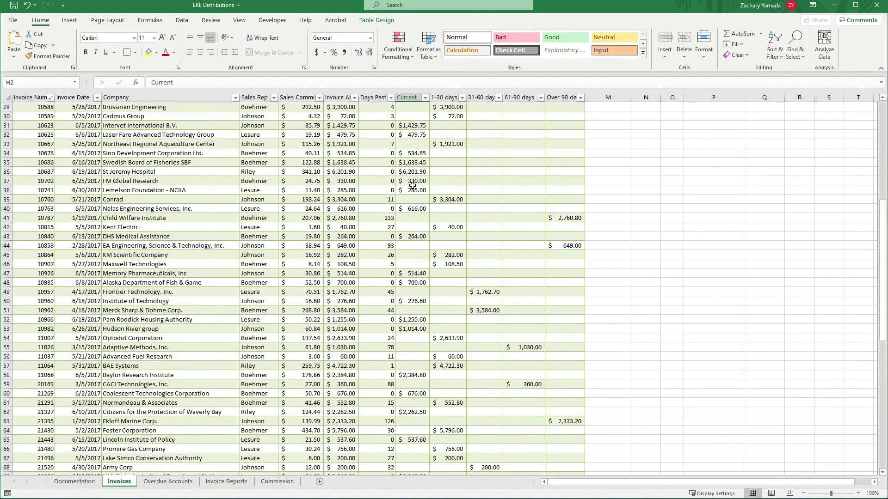
scroll(443, 128, up, 4)
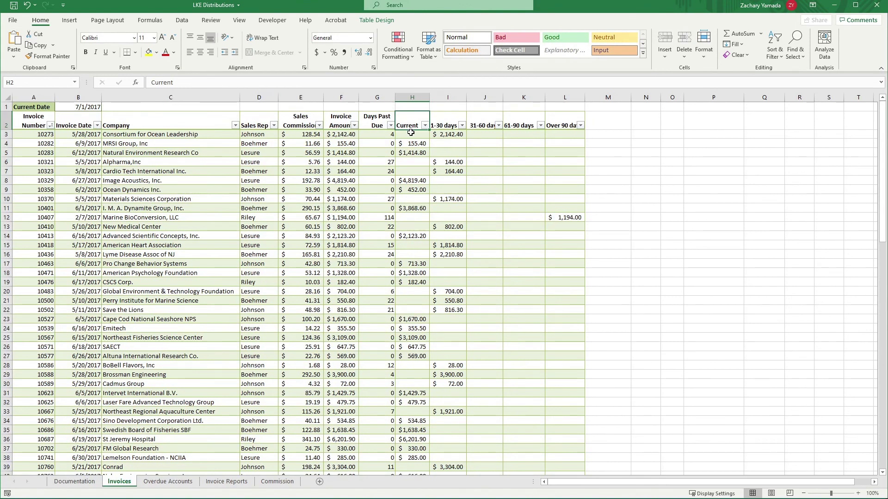
drag(411, 134, 484, 135)
click(486, 236)
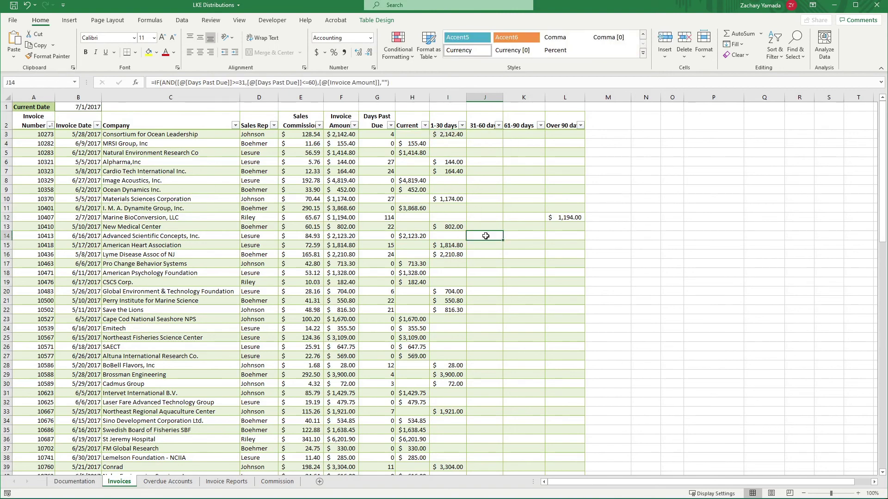
click(412, 135)
drag(412, 141, 419, 261)
click(500, 267)
scroll(501, 268, down, 4)
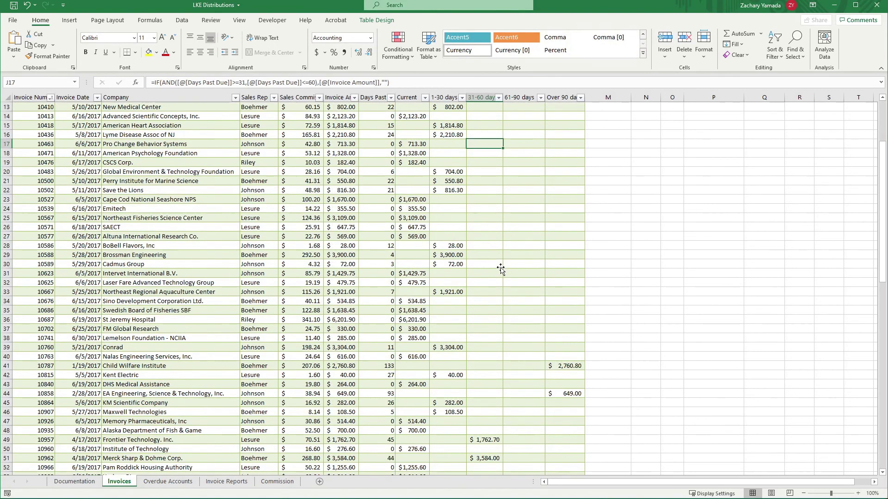
scroll(501, 268, up, 4)
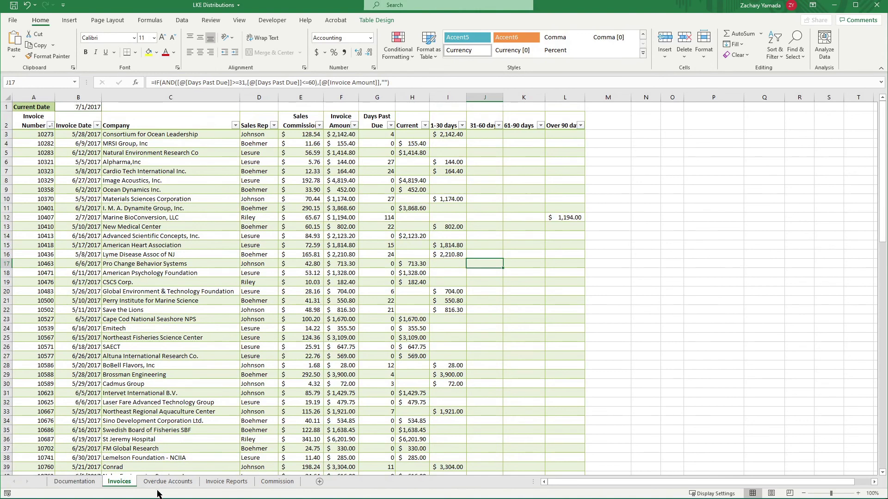
On the Invoice Reports sheet, total the Current invoice amounts in H3 with =SUM(Aging[Current]).
click(244, 483)
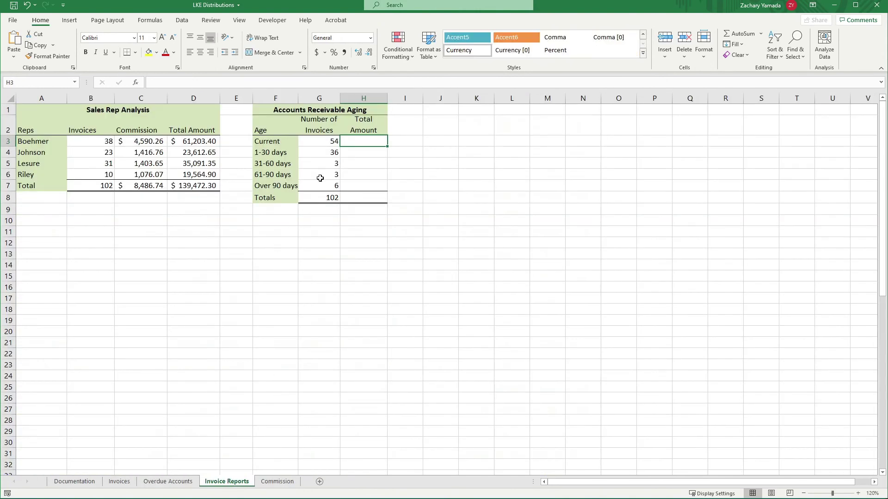
text(=SUM()
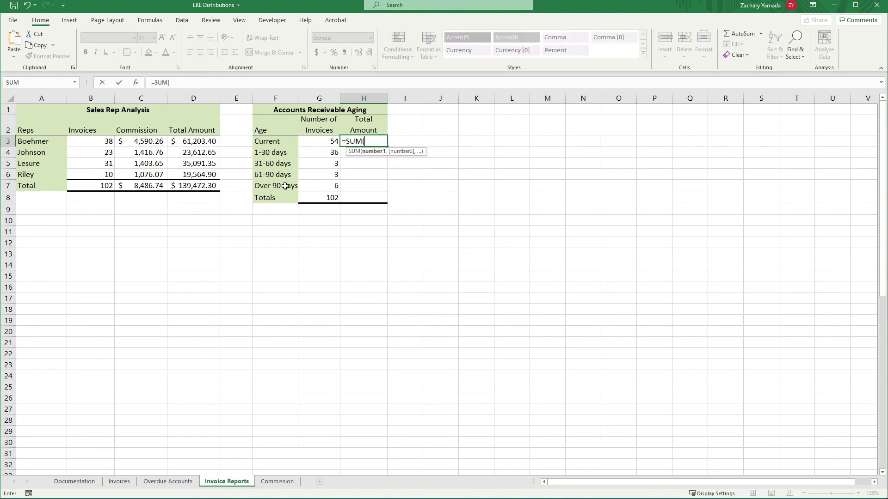
text(Aging)
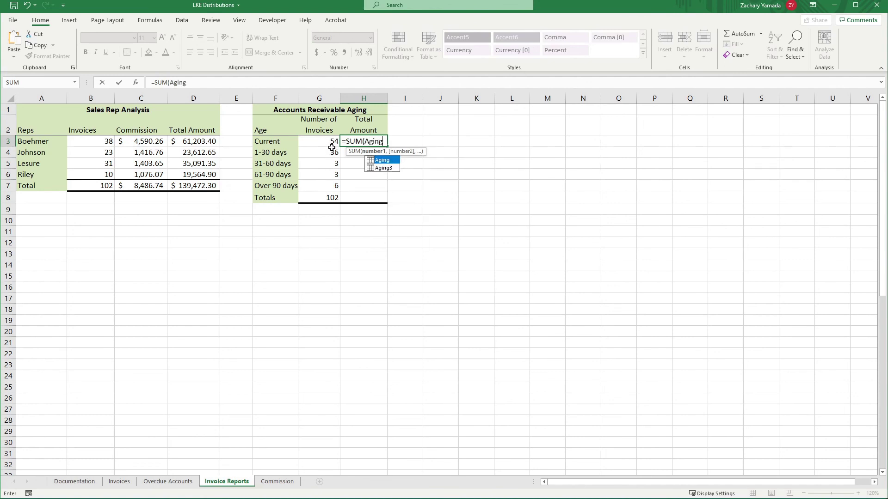
text([)
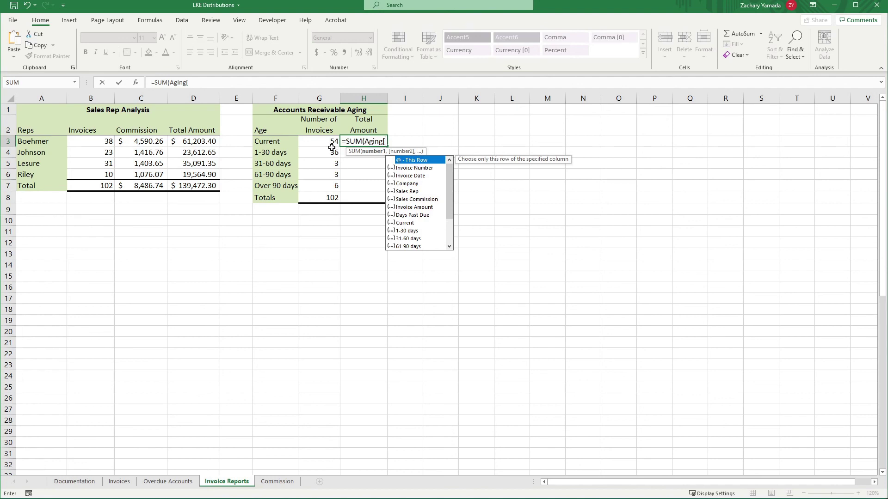
text(Current]))
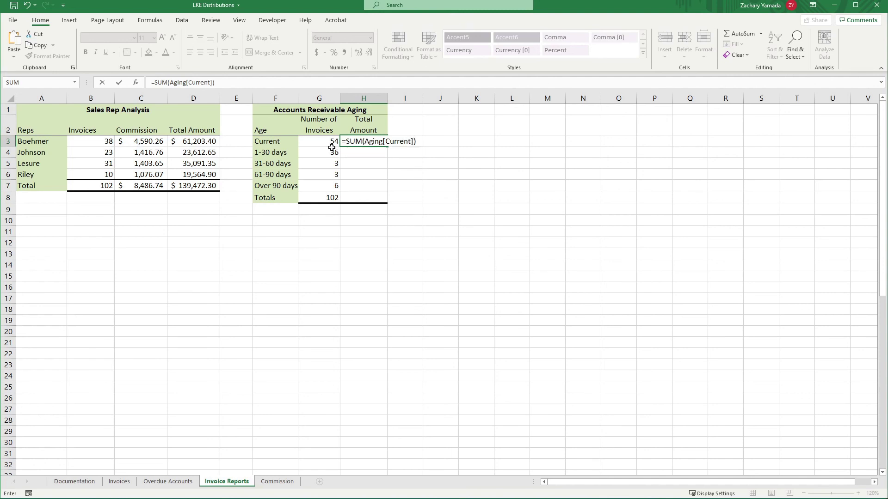
key(shift+Home)
key(Return)
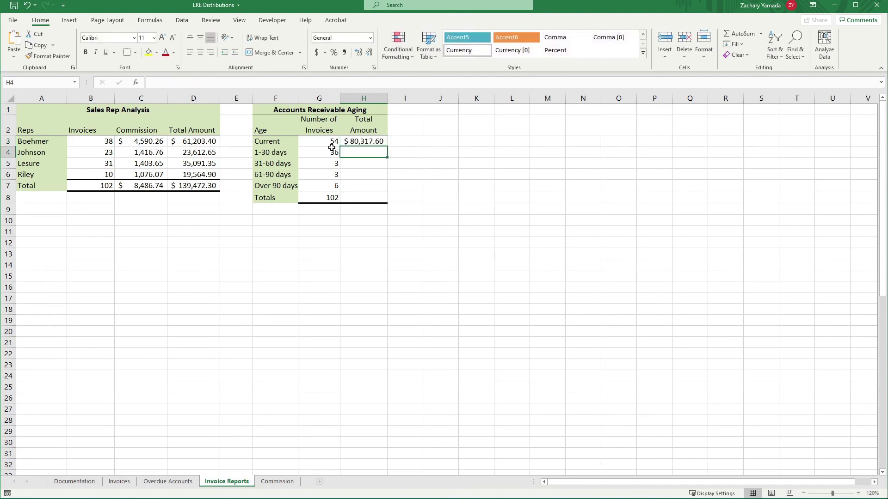
Total the 1-30 days invoice amounts in H4 with =SUM(Aging[1-30 days]).
double_click(368, 151)
text(=S)
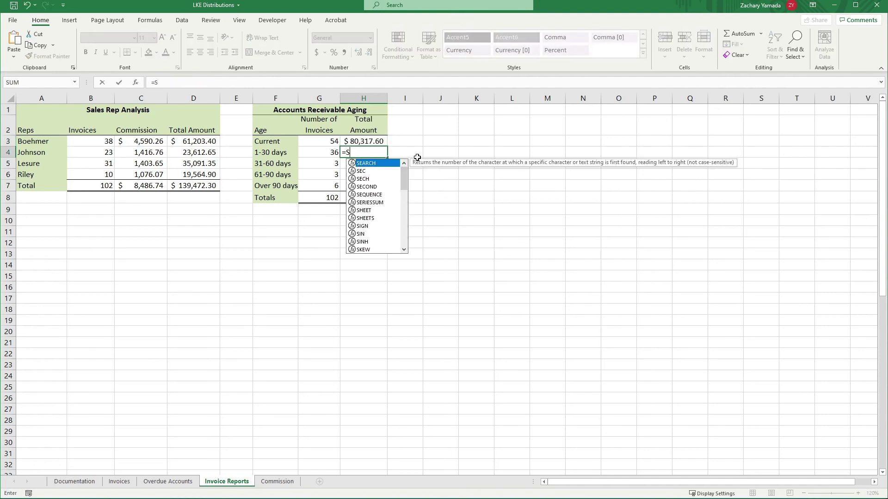
text(UM(Aging)
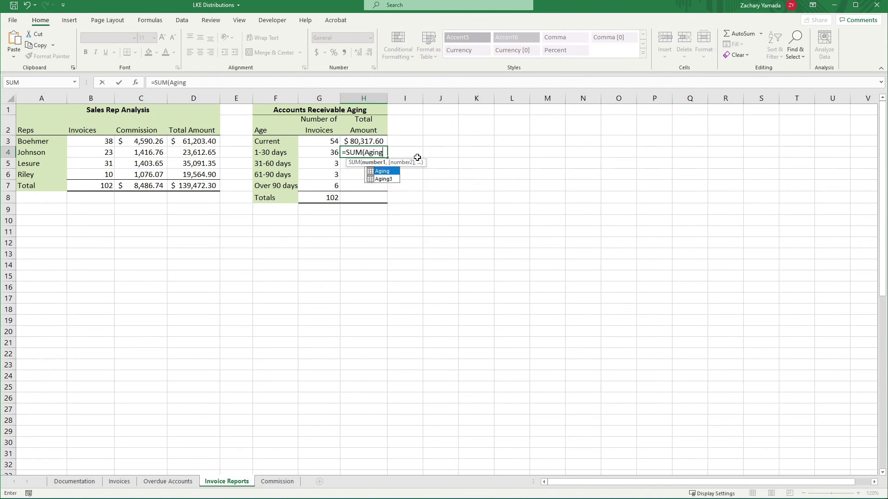
text([1-30]))
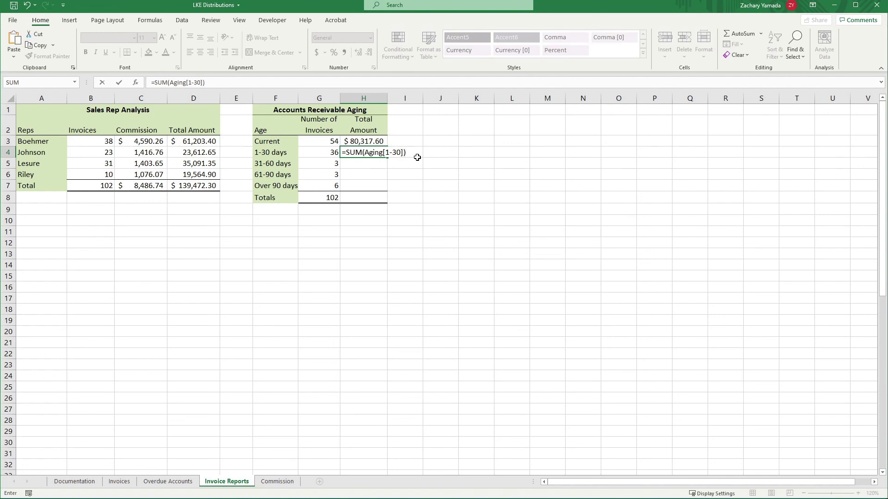
key(Return)
key(Return)
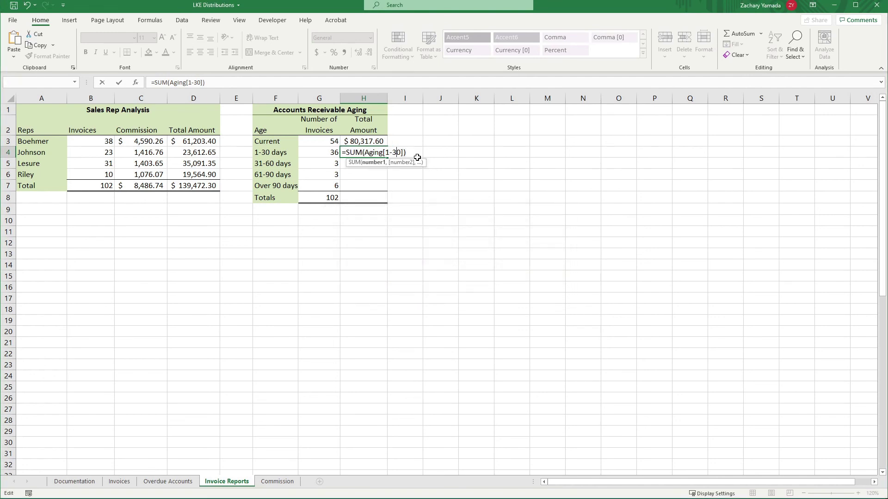
text(days)
key(Return)
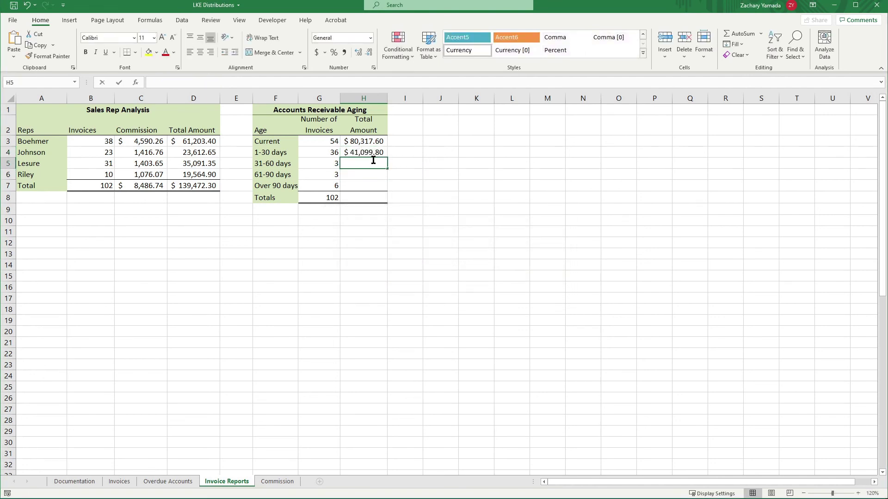
Total the 31-60 days invoice amounts in H5 by adapting the copied formula to =SUM(Aging[31-60 days]).
double_click(373, 160)
text(=SUM(Aging[1-30]))
click(401, 161)
key(BackSpace)
key(BackSpace)
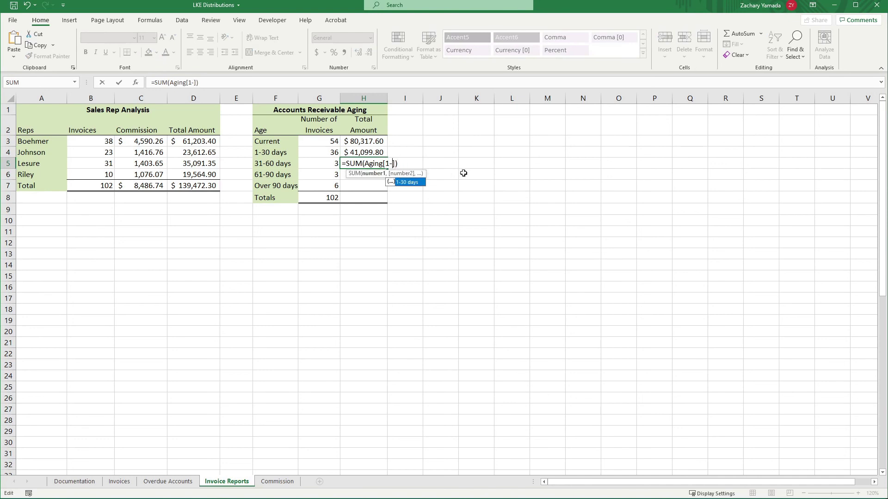
key(BackSpace)
key(BackSpace)
text(31-60 days)
key(Return)
key(Return)
Total the 61-90 days invoice amounts in H6 by adapting the copied formula to =SUM(Aging[61-90 days]).
key(Up)
text(=)
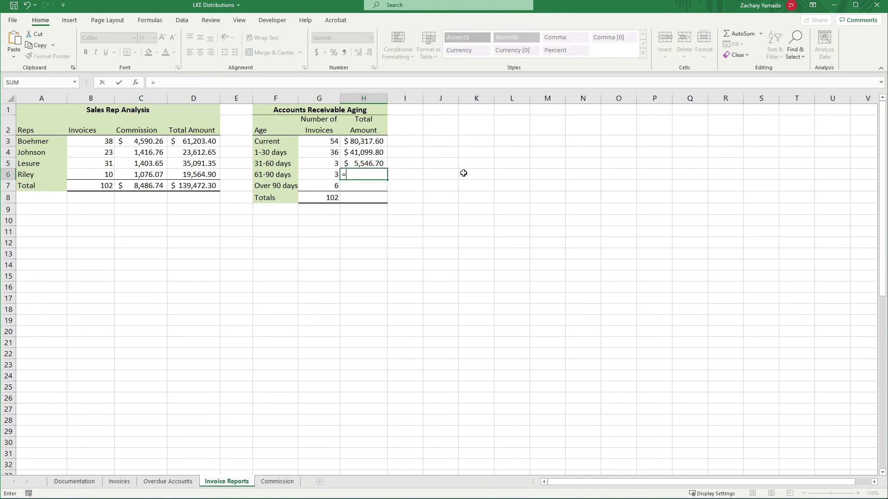
text(=SUM(Aging[1-30]))
key(Home)
key(Delete)
key(End)
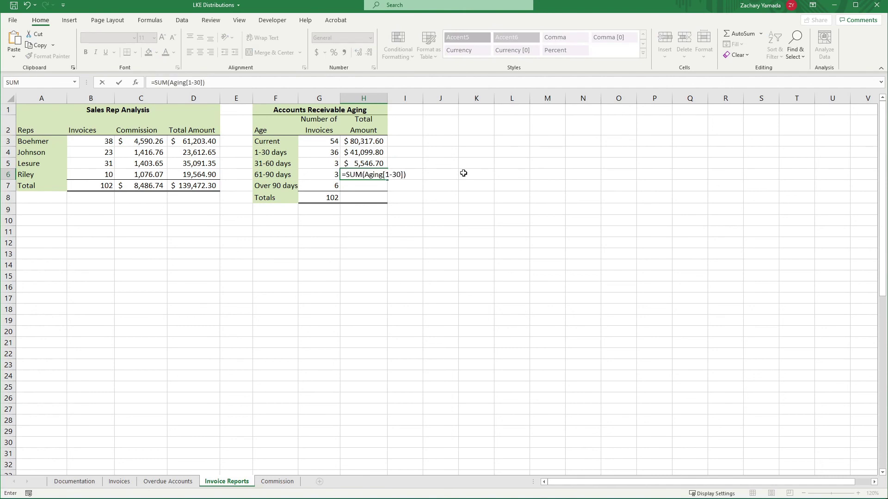
click(400, 175)
key(BackSpace)
key(BackSpace)
key(BackSpace)
key(BackSpace)
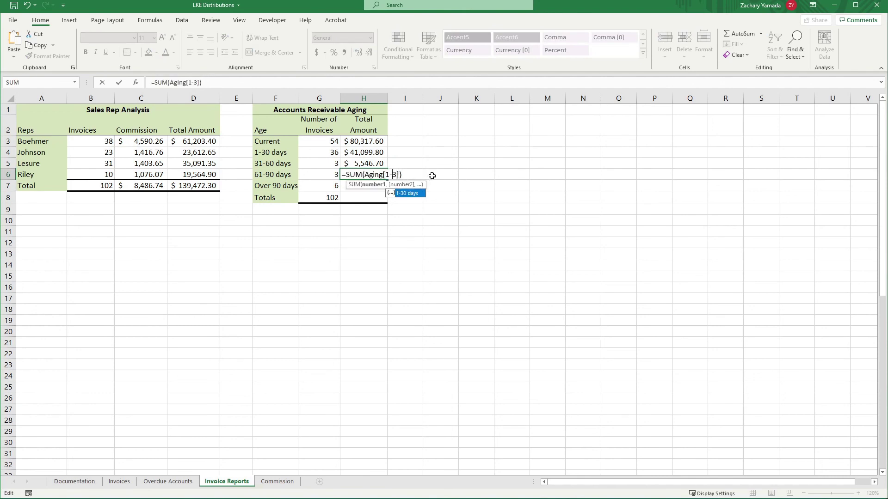
text(61-)
text(90 days)
key(Return)
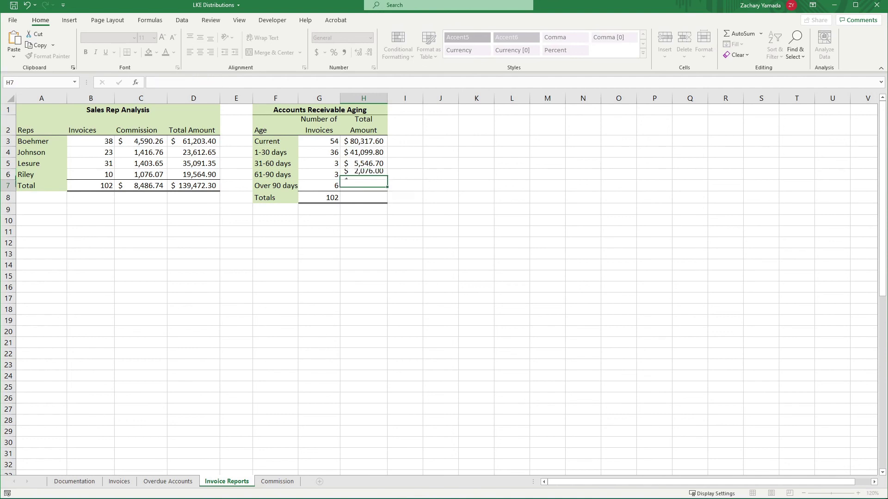
Total the Over 90 days invoice amounts in H7 by adapting the copied formula to =SUM(Aging[Over 90 days]).
double_click(367, 183)
text(=SUM(Aging[1-30]))
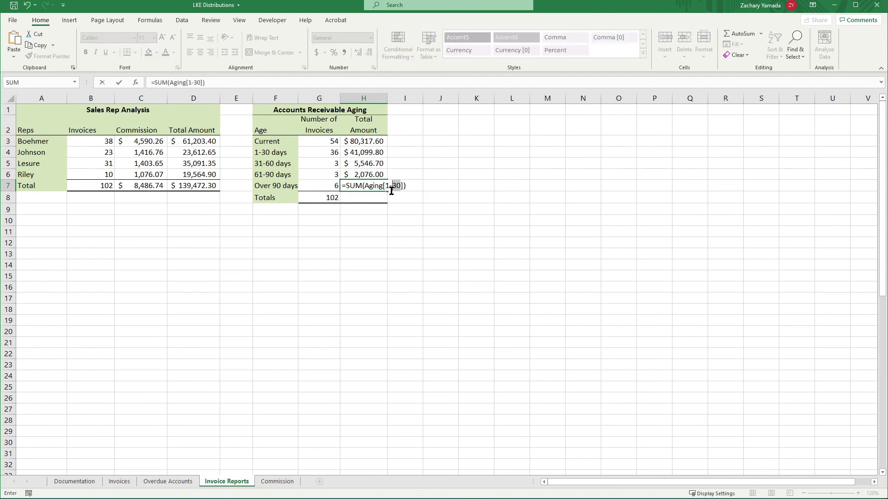
click(400, 185)
key(BackSpace)
key(BackSpace)
key(BackSpace)
key(BackSpace)
text(Over 90 days)
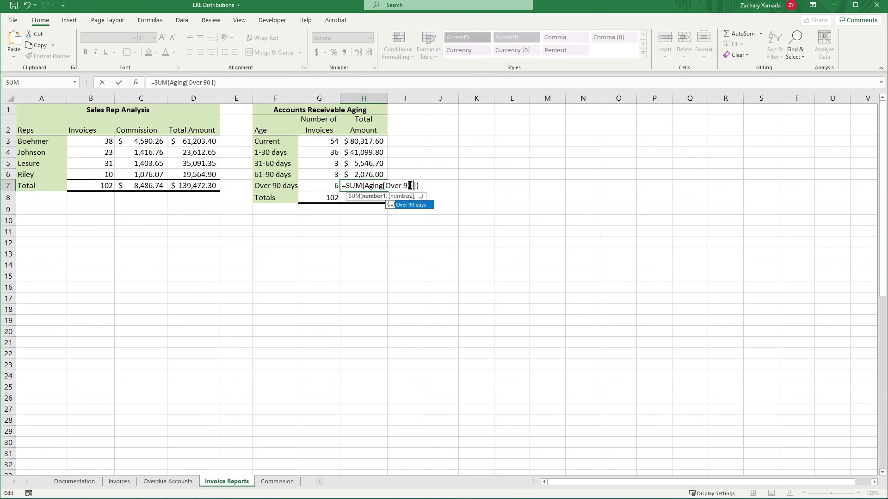
key(Return)
click(359, 251)
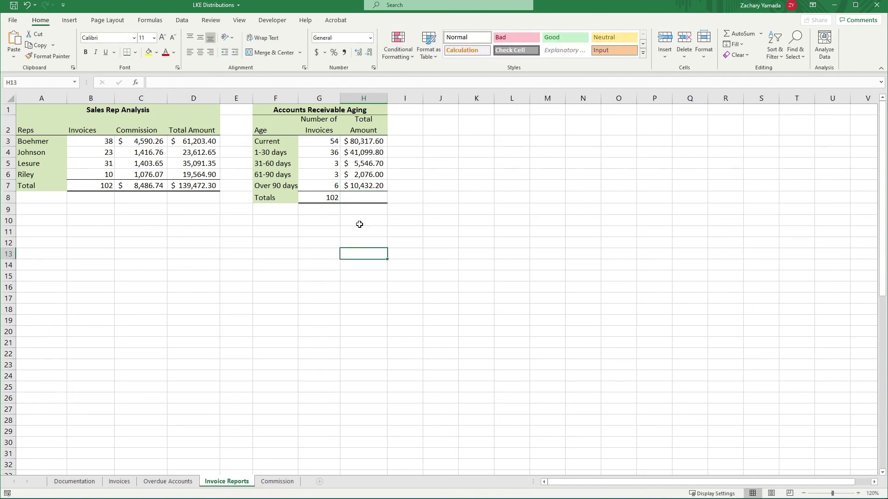
Add up the amounts of all age categories in H8 with =SUM(H3:H7).
drag(360, 140, 368, 186)
click(379, 199)
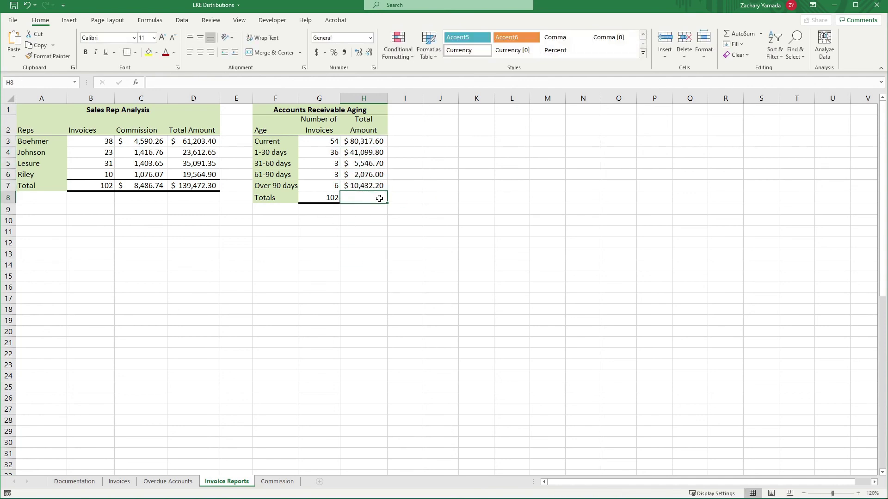
text(=su)
key(Tab)
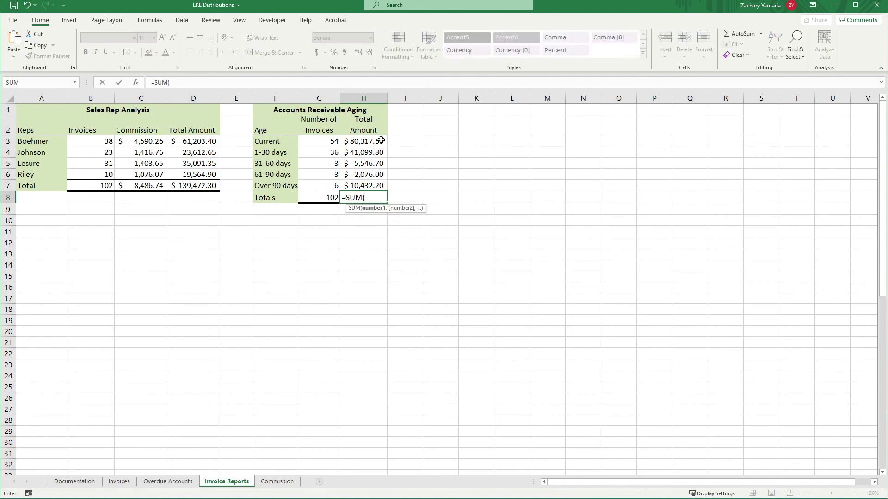
drag(377, 140, 375, 185)
key(Return)
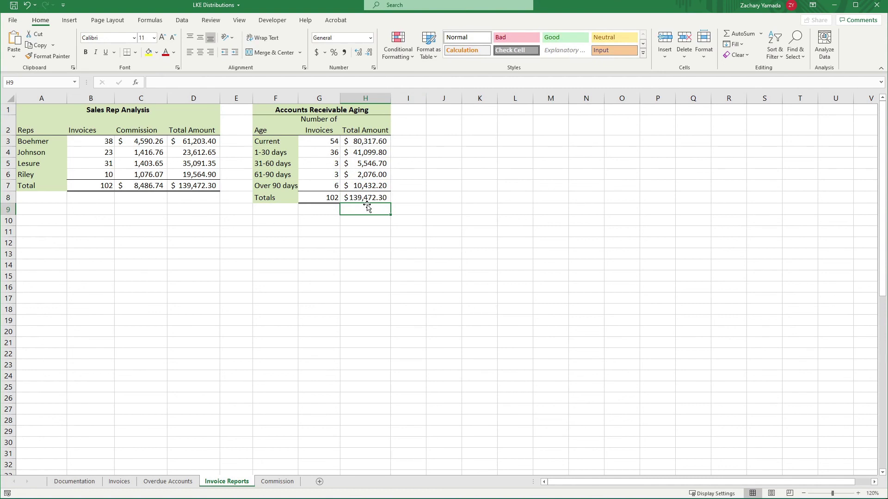
Compare the aging total in H8 with the Sales Rep Analysis total in D7 and the sum of the Invoice Amount column on the Invoices sheet.
click(191, 182)
click(387, 198)
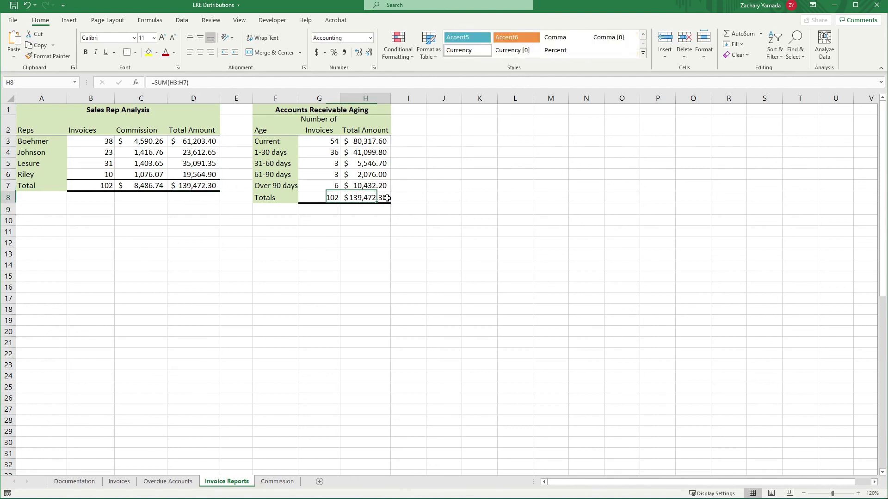
click(209, 184)
click(118, 481)
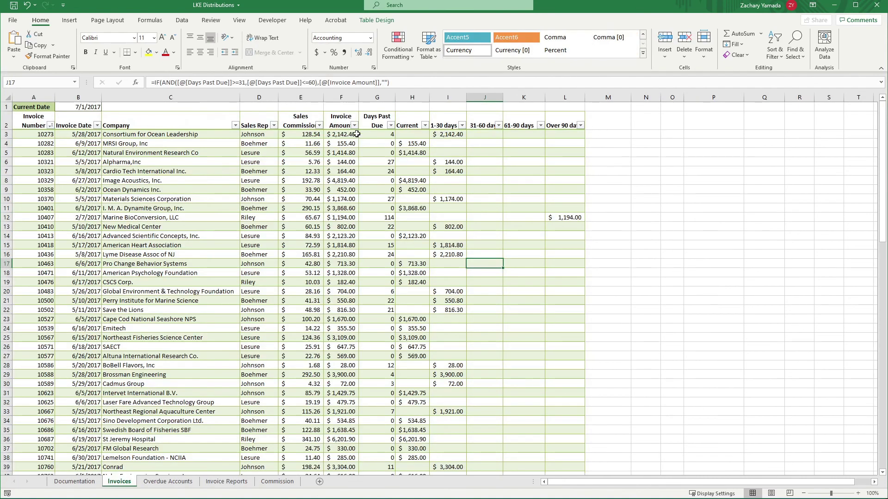
drag(349, 135, 344, 450)
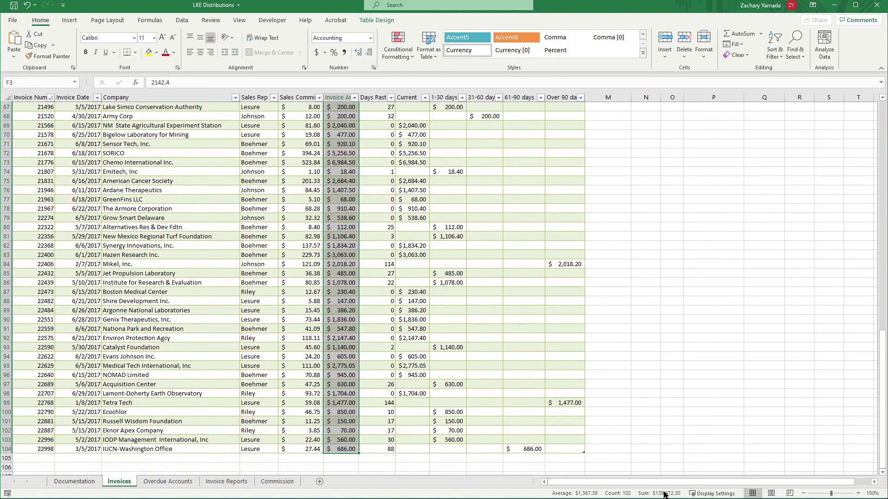
click(263, 485)
click(233, 483)
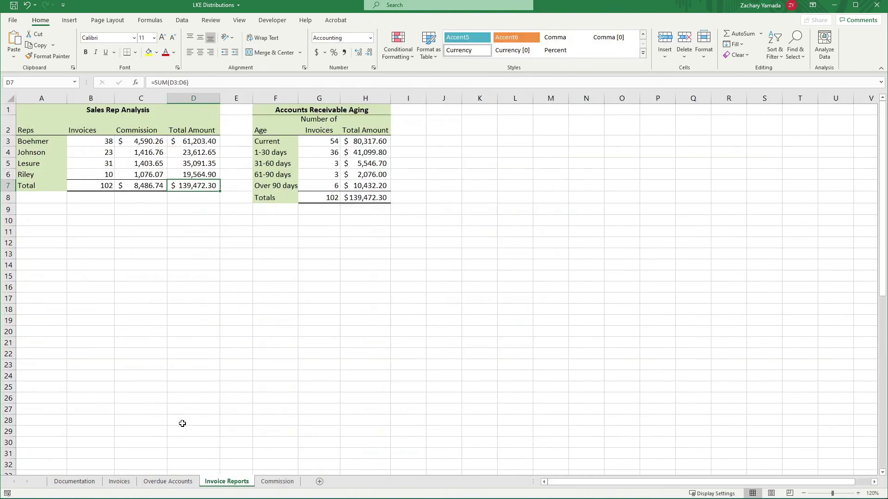
click(205, 336)
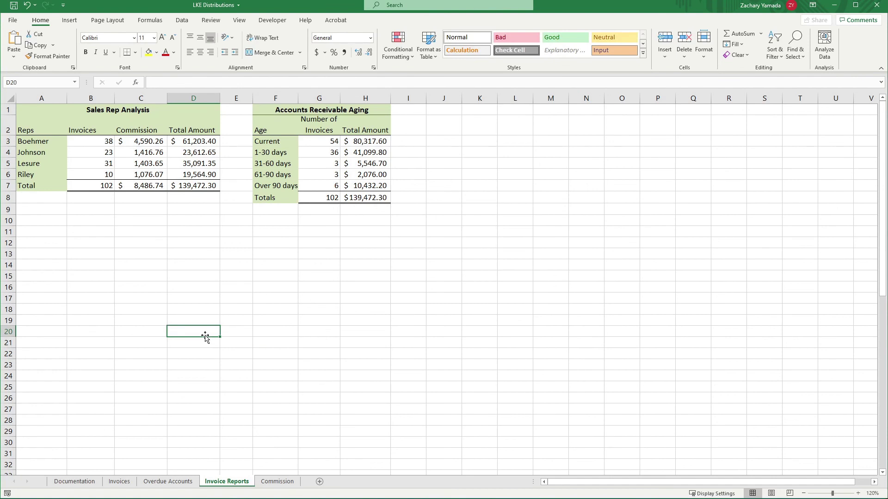